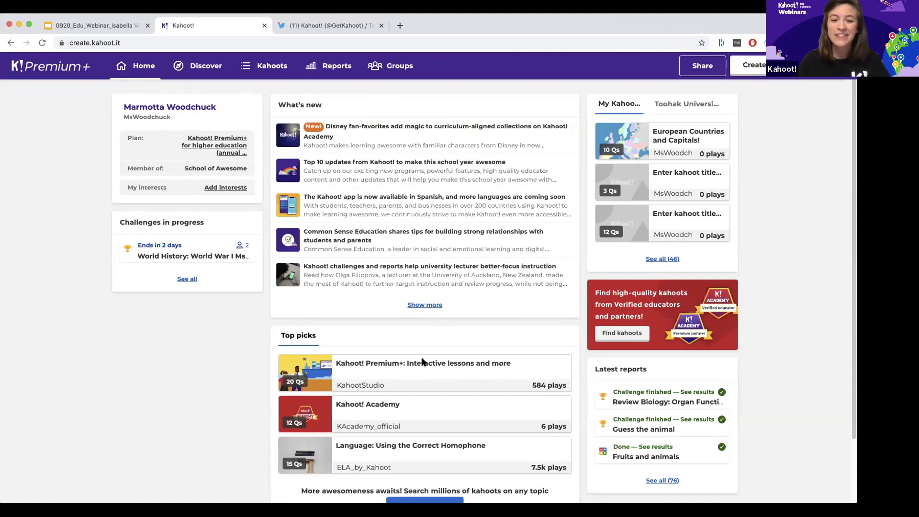
- Search the Discover library for kahoots about "European capitals"
{"action": "scroll", "coordinate": [419, 360], "scroll_direction": "down", "scroll_amount": 3}
{"action": "scroll", "coordinate": [429, 371], "scroll_direction": "up", "scroll_amount": 3}
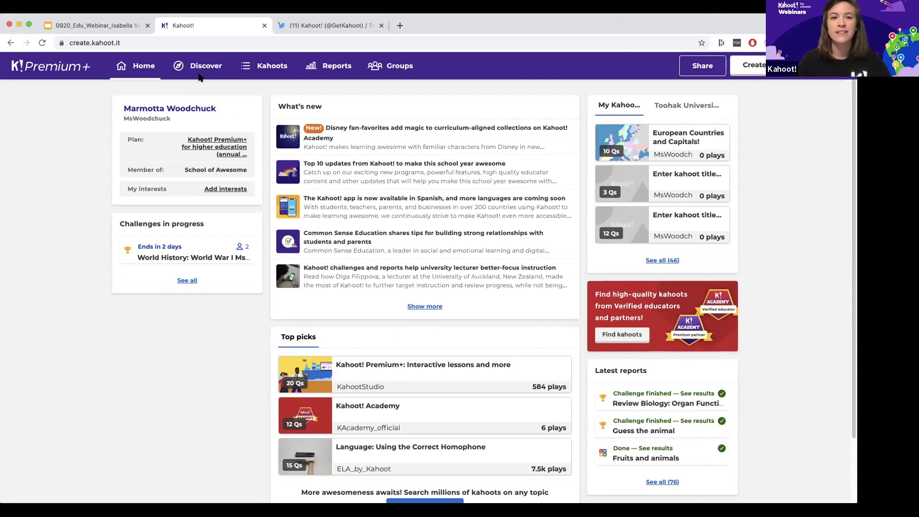
{"action": "left_click", "coordinate": [200, 77]}
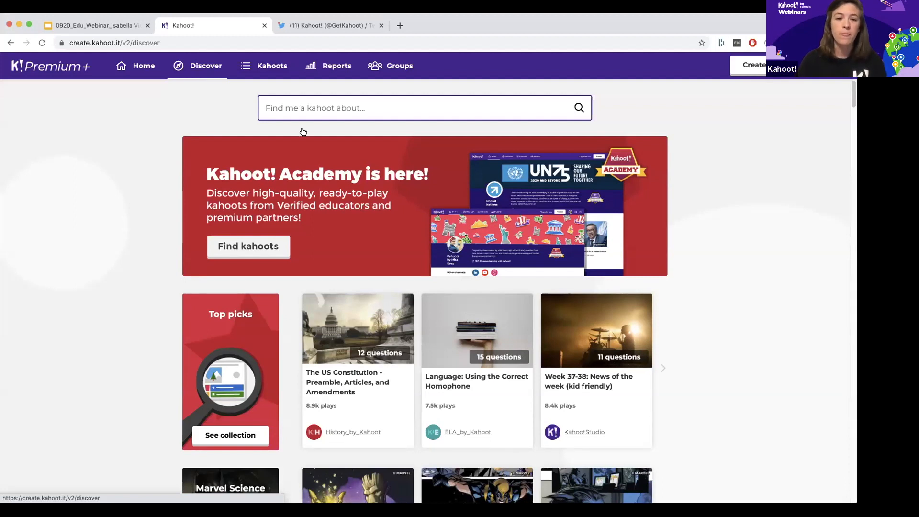
{"action": "left_click", "coordinate": [323, 105]}
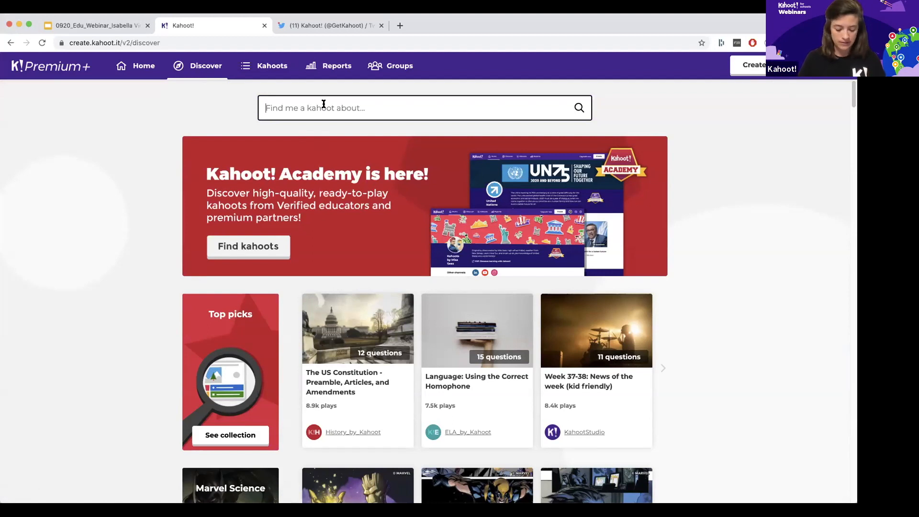
{"action": "type", "text": "European capitals"}
{"action": "key", "text": "Return"}
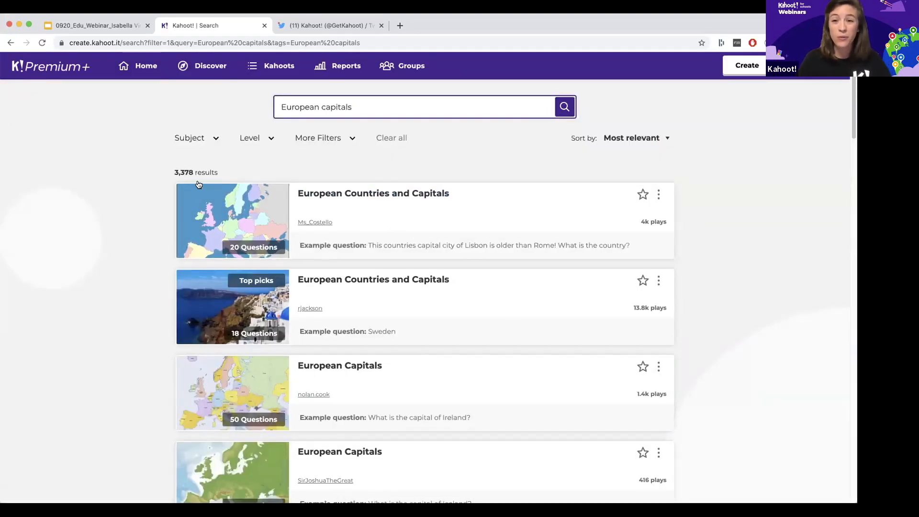
- Review the Subject, Level and More Filters options for the search results without applying any filter
{"action": "left_click", "coordinate": [216, 138]}
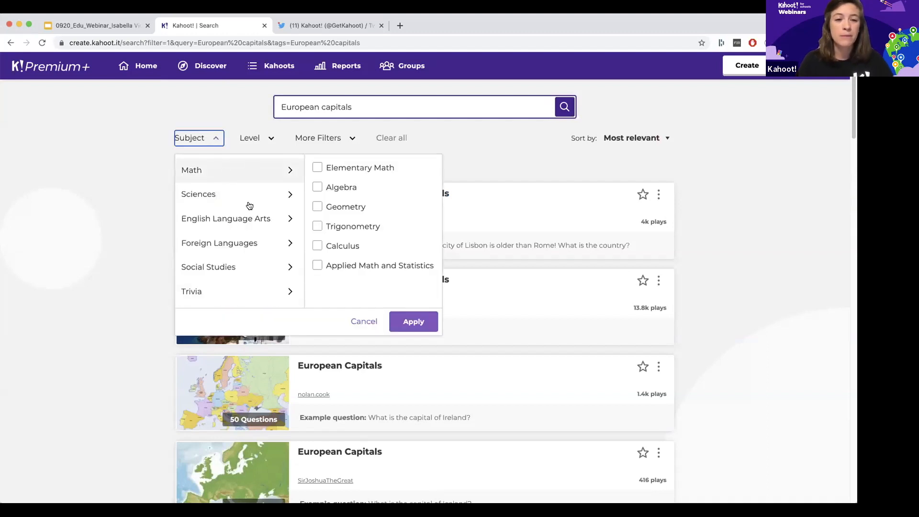
{"action": "left_click", "coordinate": [271, 140]}
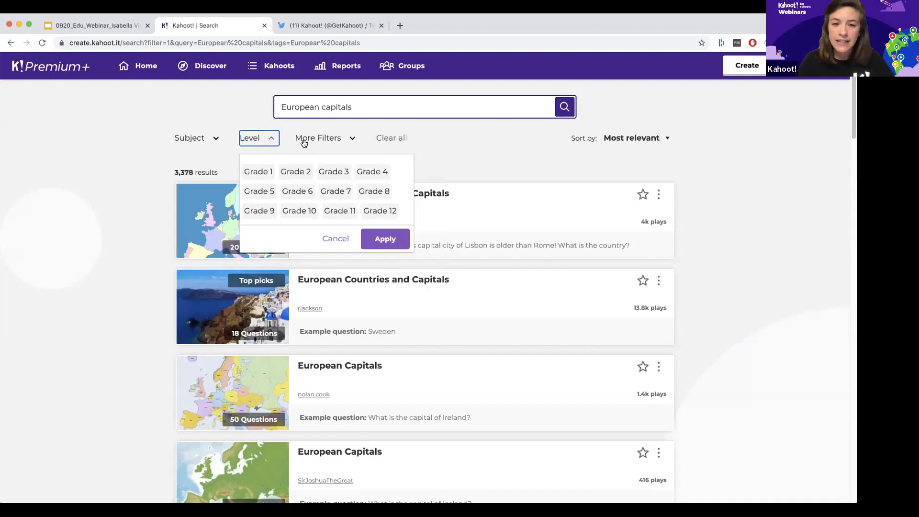
{"action": "left_click", "coordinate": [352, 140]}
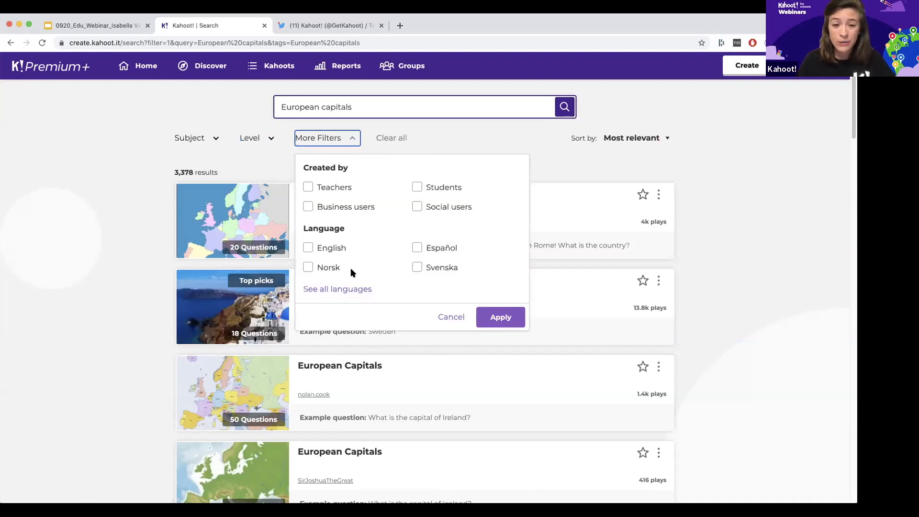
{"action": "left_click", "coordinate": [658, 177]}
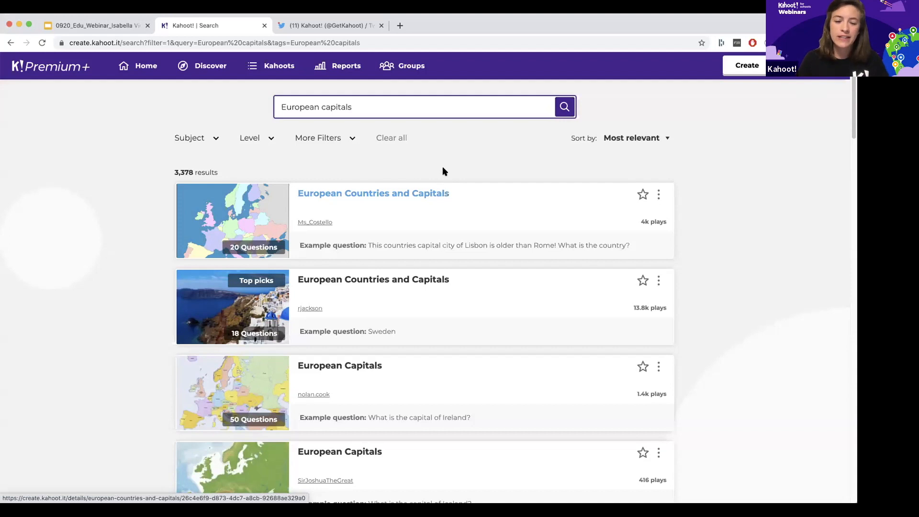
- Open the first European Countries and Capitals kahoot and preview the answer options of questions 1, 15 and 16
{"action": "left_click", "coordinate": [412, 197]}
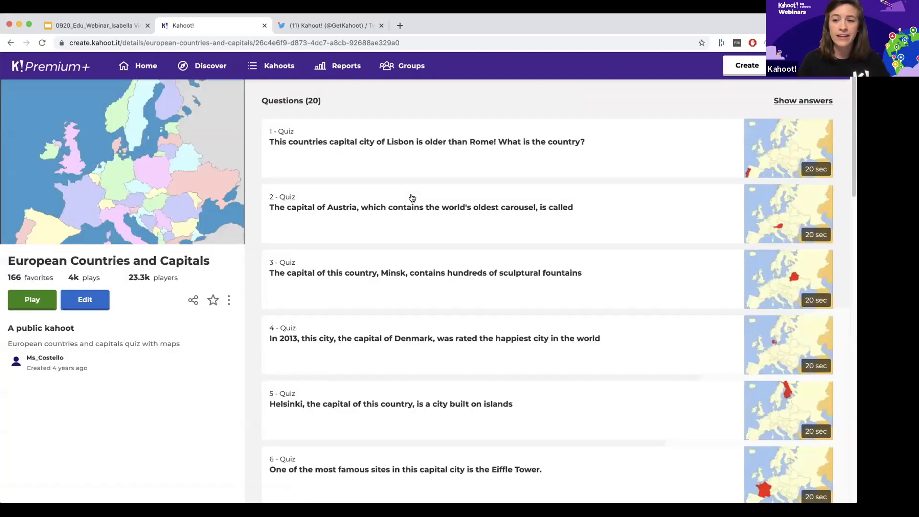
{"action": "left_click", "coordinate": [424, 174]}
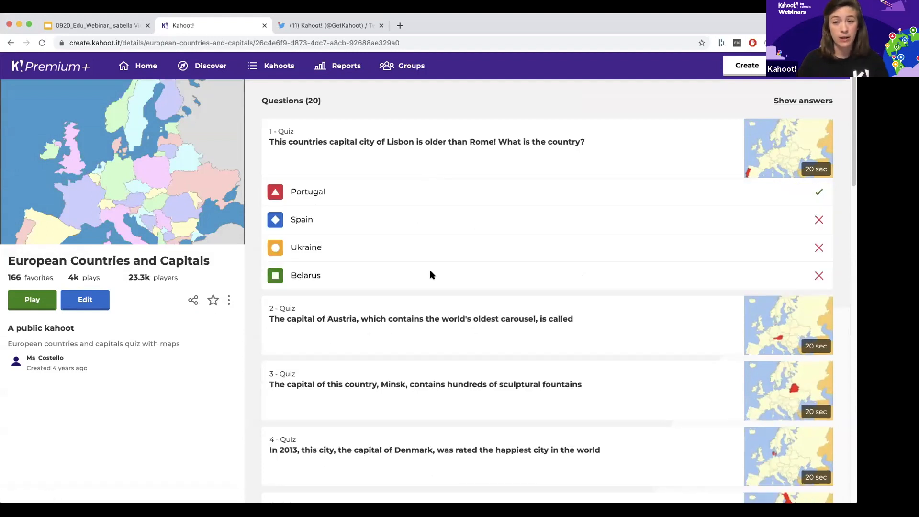
{"action": "left_click", "coordinate": [423, 149]}
{"action": "scroll", "coordinate": [425, 208], "scroll_direction": "down", "scroll_amount": 5}
{"action": "scroll", "coordinate": [425, 209], "scroll_direction": "down", "scroll_amount": 10}
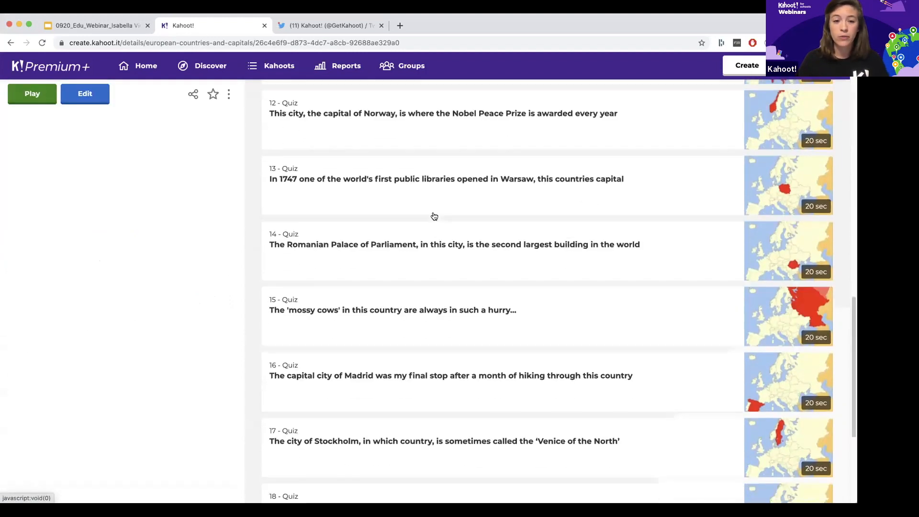
{"action": "left_click", "coordinate": [433, 213]}
{"action": "scroll", "coordinate": [434, 232], "scroll_direction": "down", "scroll_amount": 1}
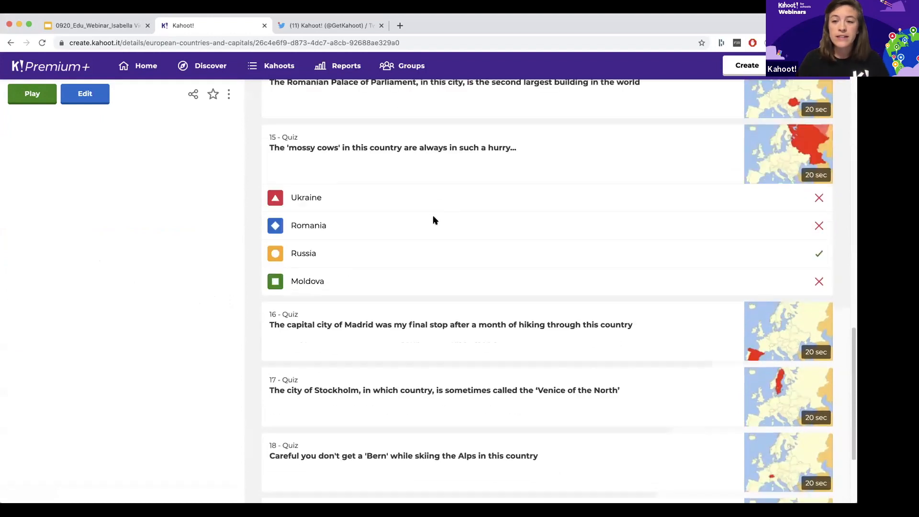
{"action": "left_click", "coordinate": [468, 343]}
{"action": "scroll", "coordinate": [468, 343], "scroll_direction": "down", "scroll_amount": 5}
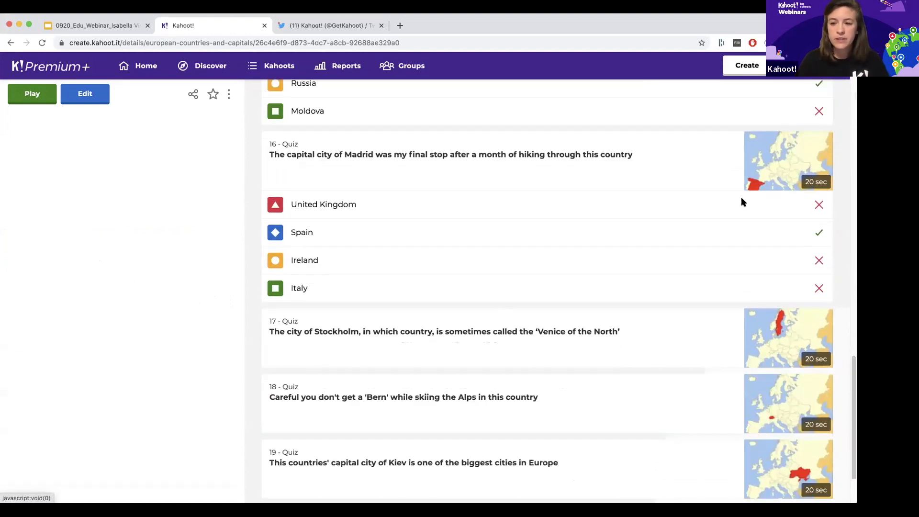
{"action": "scroll", "coordinate": [581, 361], "scroll_direction": "up", "scroll_amount": 20}
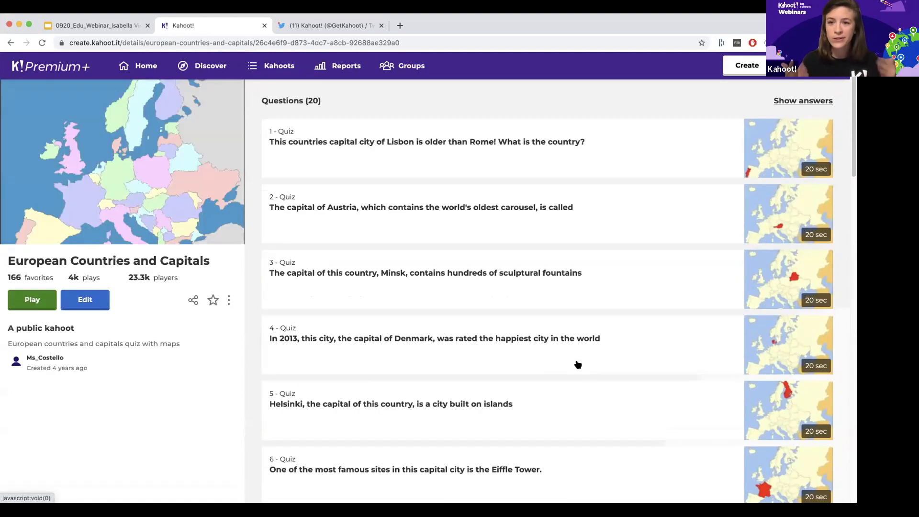
{"action": "left_click", "coordinate": [30, 309]}
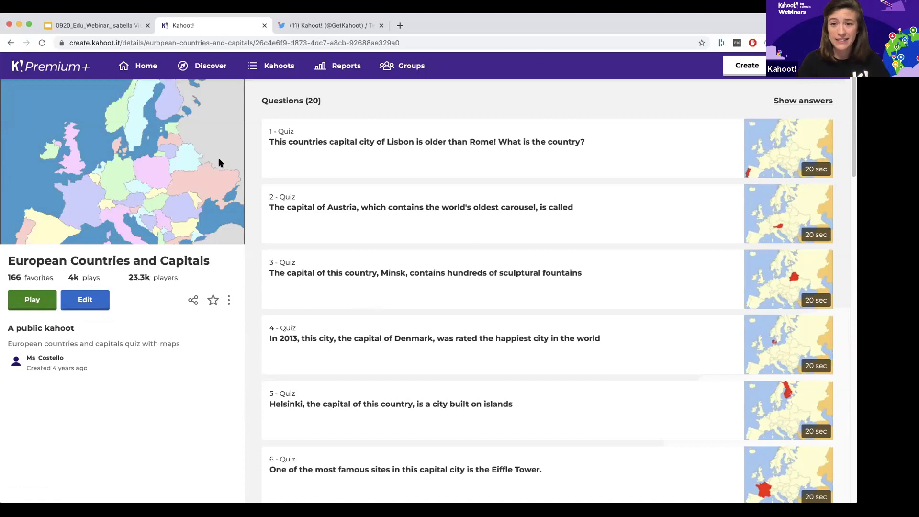
- Return to the Discover page and look through the kahoots in the Kahoot! Academy educator's ELA collection
{"action": "left_click", "coordinate": [220, 68]}
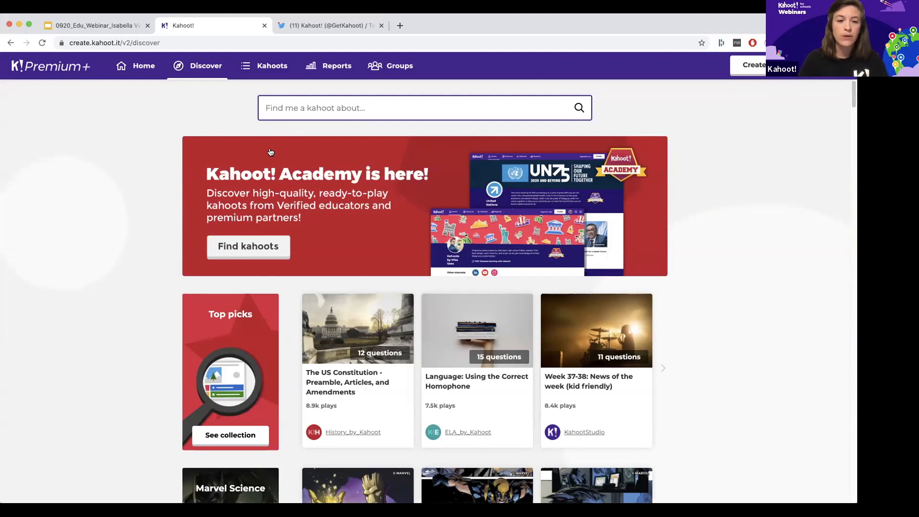
{"action": "scroll", "coordinate": [307, 168], "scroll_direction": "down", "scroll_amount": 6}
{"action": "scroll", "coordinate": [316, 211], "scroll_direction": "down", "scroll_amount": 4}
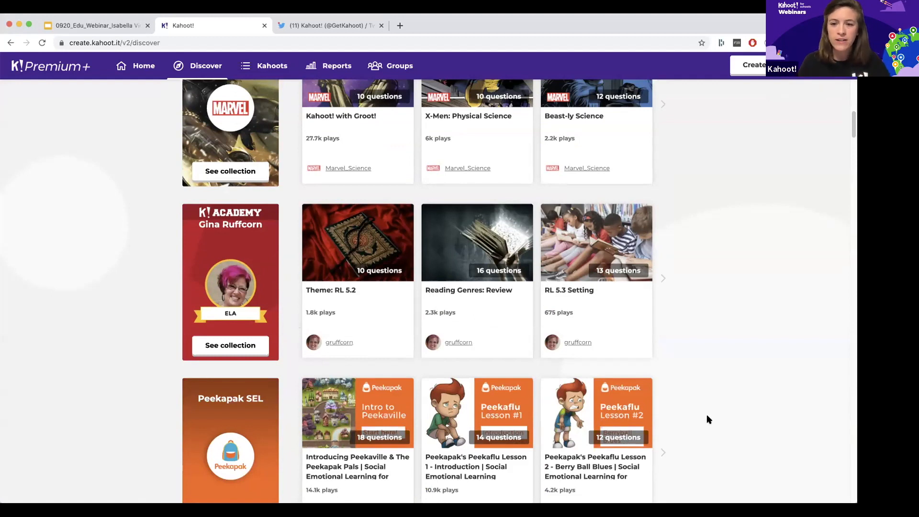
{"action": "left_click", "coordinate": [662, 285]}
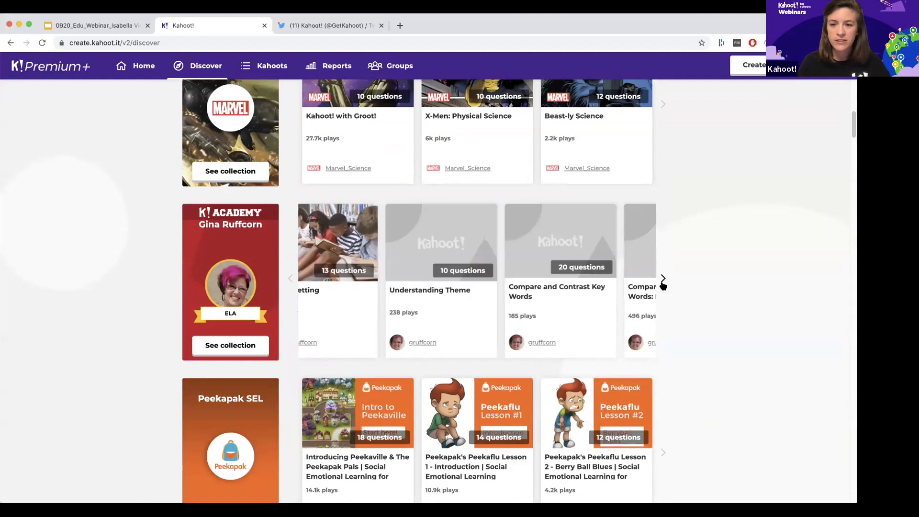
{"action": "left_click", "coordinate": [289, 277]}
{"action": "scroll", "coordinate": [289, 276], "scroll_direction": "up", "scroll_amount": 10}
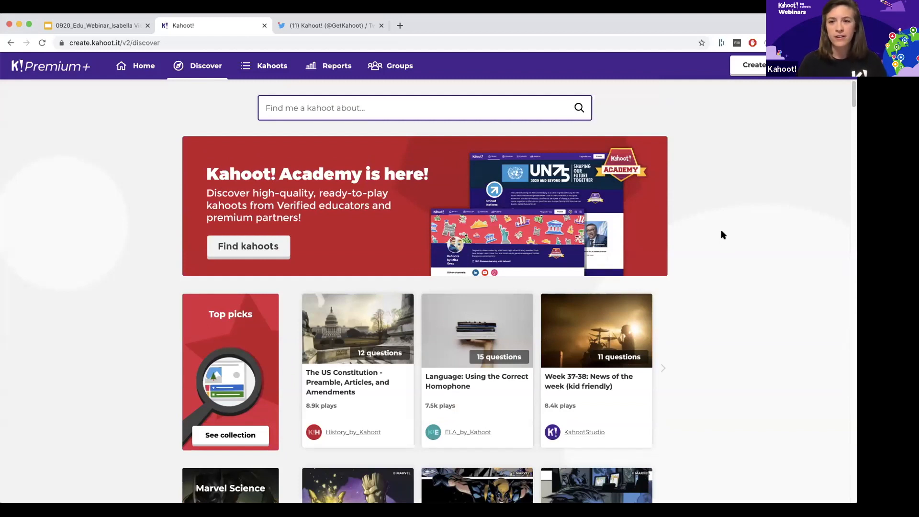
- Browse the featured Discover collections from Marvel Science through the Academy educators and partners to History and English (ELA)
{"action": "scroll", "coordinate": [729, 263], "scroll_direction": "down", "scroll_amount": 5}
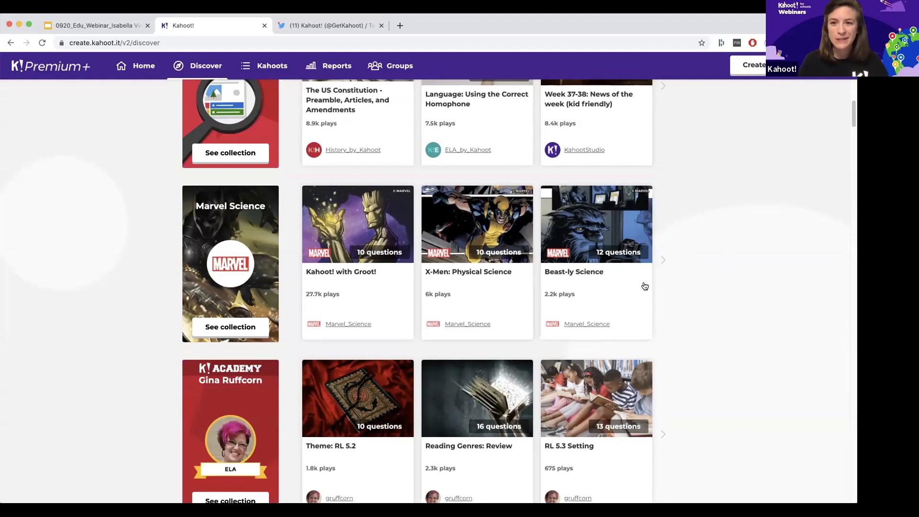
{"action": "scroll", "coordinate": [593, 294], "scroll_direction": "down", "scroll_amount": 8}
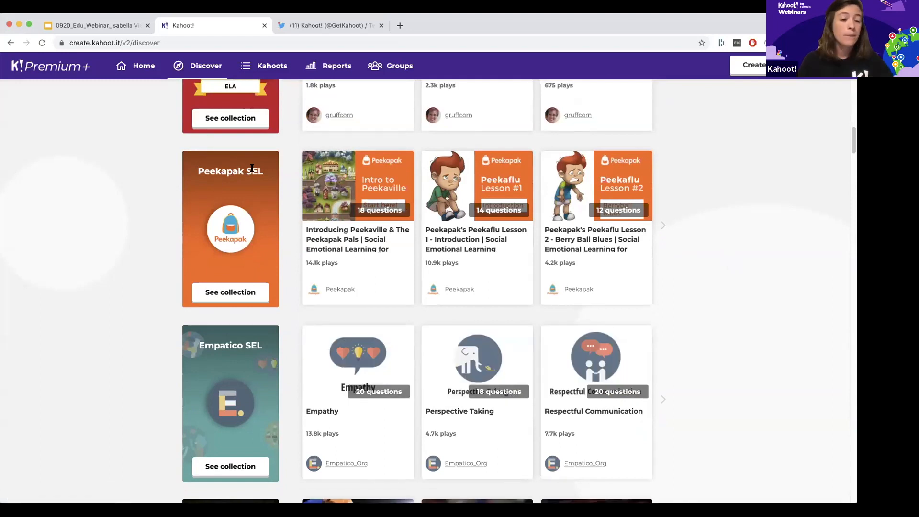
{"action": "scroll", "coordinate": [254, 314], "scroll_direction": "down", "scroll_amount": 1}
{"action": "scroll", "coordinate": [254, 314], "scroll_direction": "down", "scroll_amount": 6}
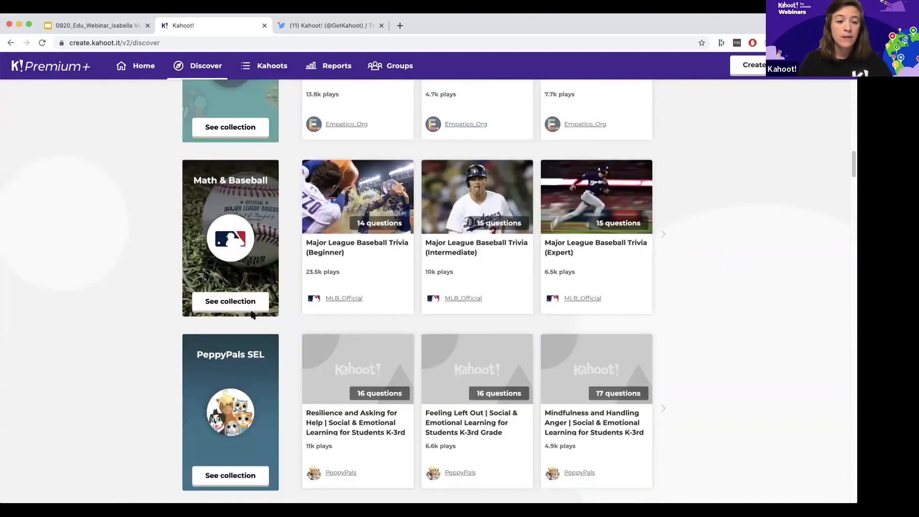
{"action": "scroll", "coordinate": [268, 321], "scroll_direction": "down", "scroll_amount": 2}
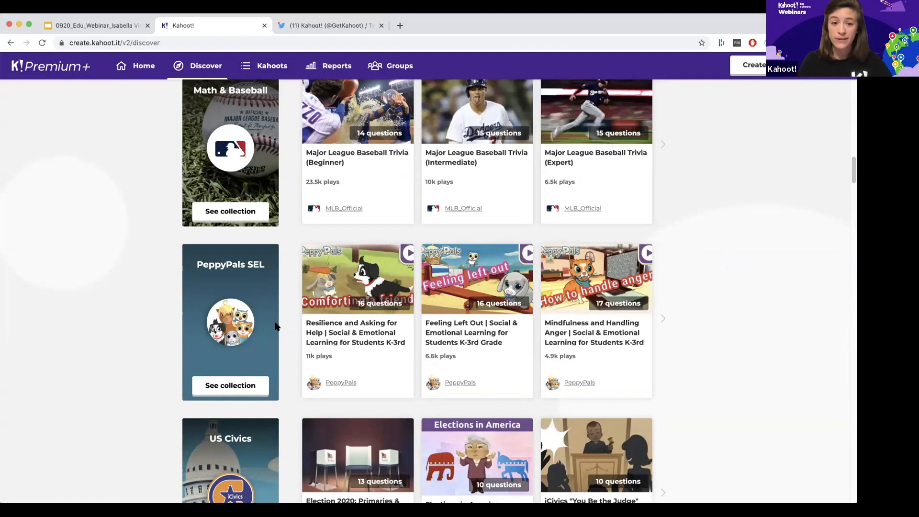
{"action": "scroll", "coordinate": [275, 326], "scroll_direction": "down", "scroll_amount": 6}
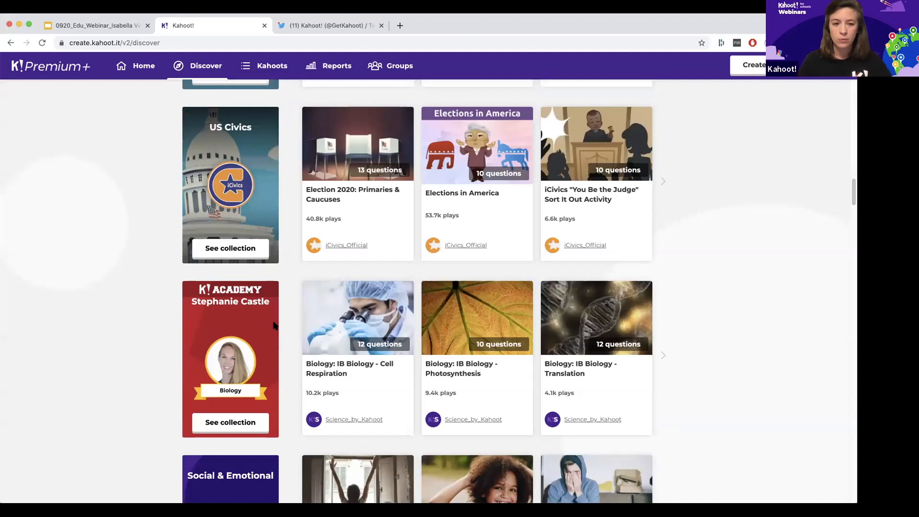
{"action": "scroll", "coordinate": [274, 325], "scroll_direction": "down", "scroll_amount": 4}
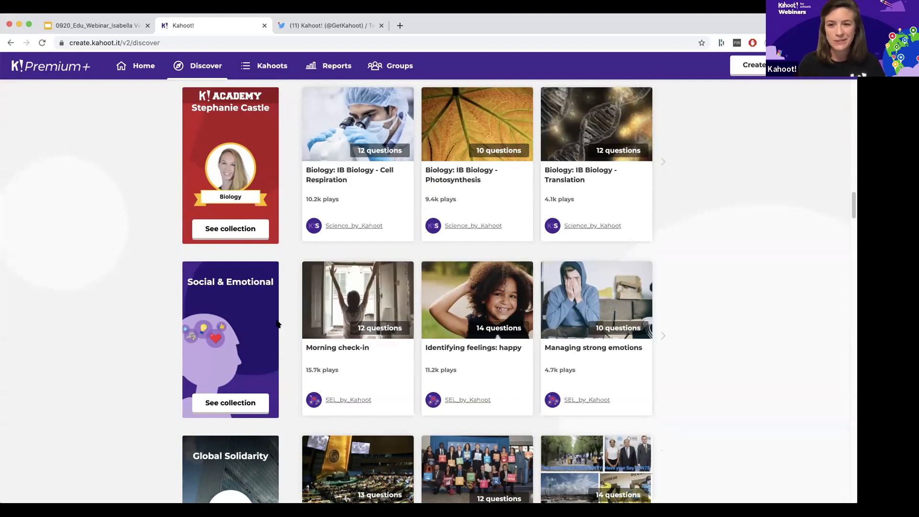
{"action": "scroll", "coordinate": [272, 323], "scroll_direction": "down", "scroll_amount": 1}
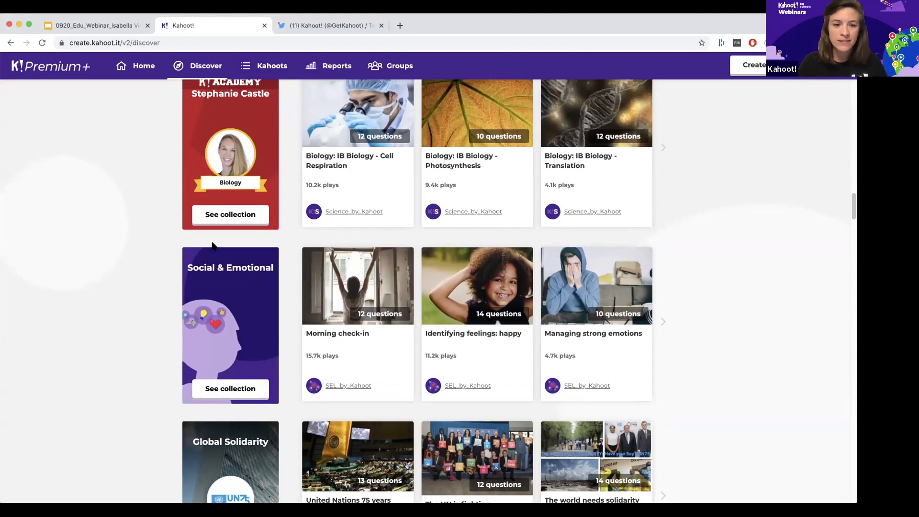
{"action": "scroll", "coordinate": [397, 309], "scroll_direction": "down", "scroll_amount": 9}
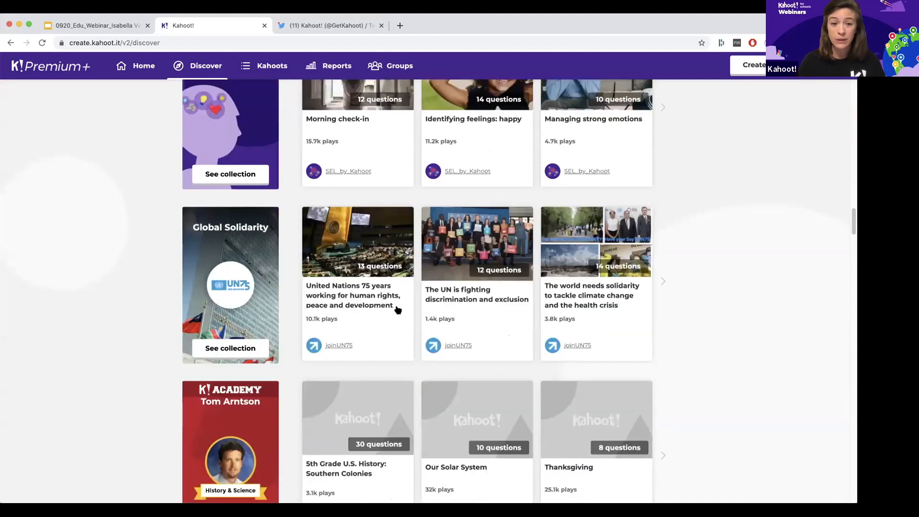
{"action": "scroll", "coordinate": [393, 308], "scroll_direction": "down", "scroll_amount": 10}
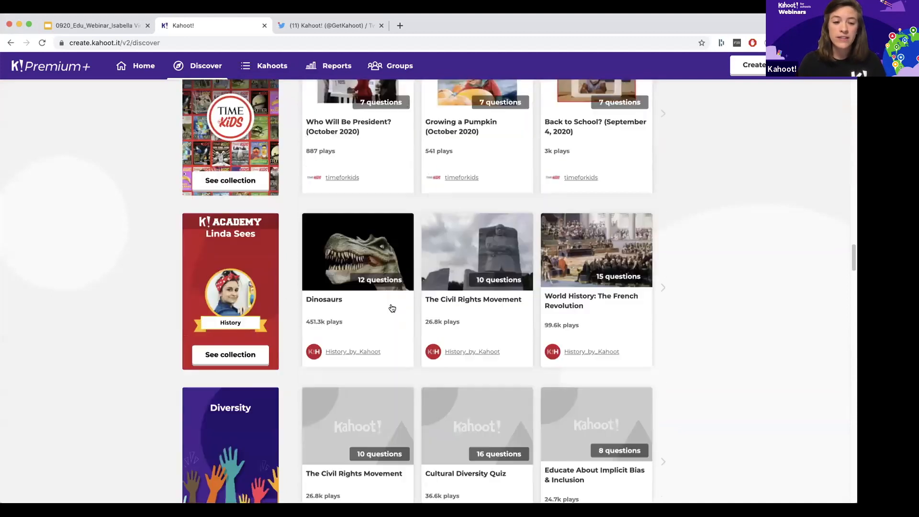
{"action": "scroll", "coordinate": [391, 308], "scroll_direction": "down", "scroll_amount": 12}
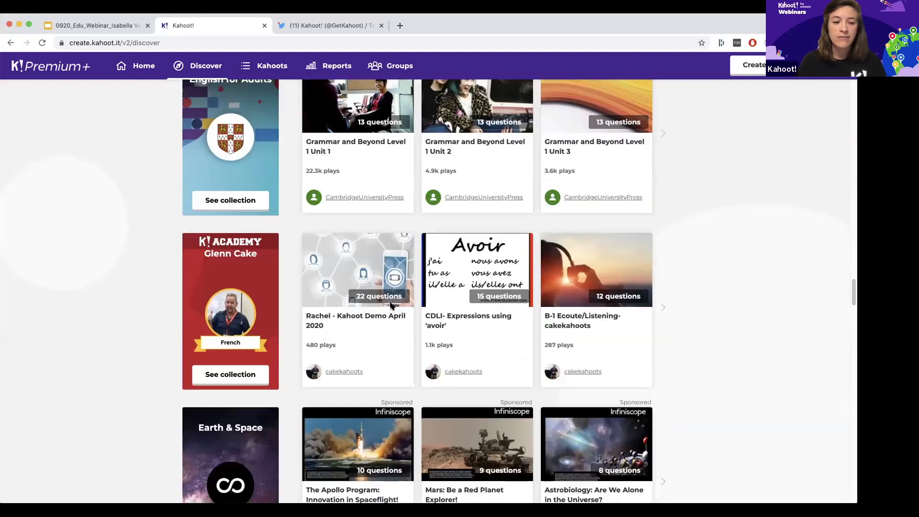
{"action": "scroll", "coordinate": [385, 304], "scroll_direction": "up", "scroll_amount": 4}
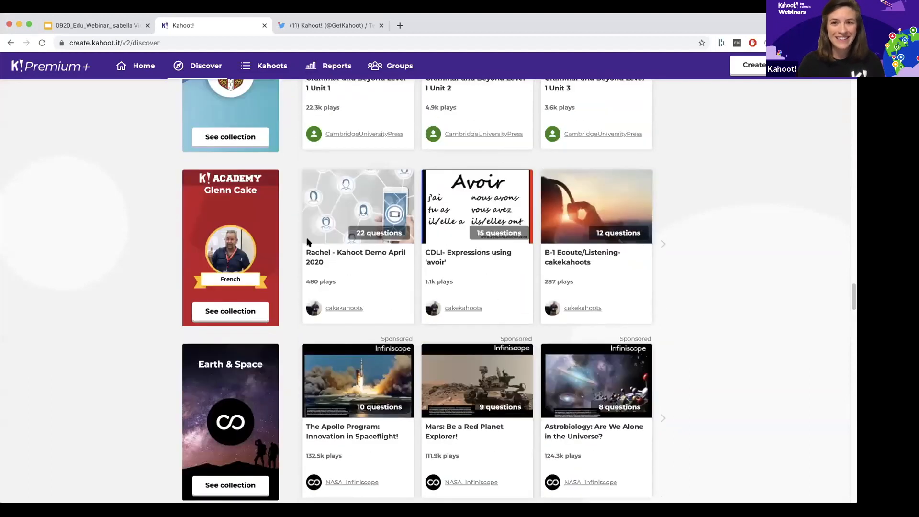
{"action": "scroll", "coordinate": [361, 269], "scroll_direction": "down", "scroll_amount": 8}
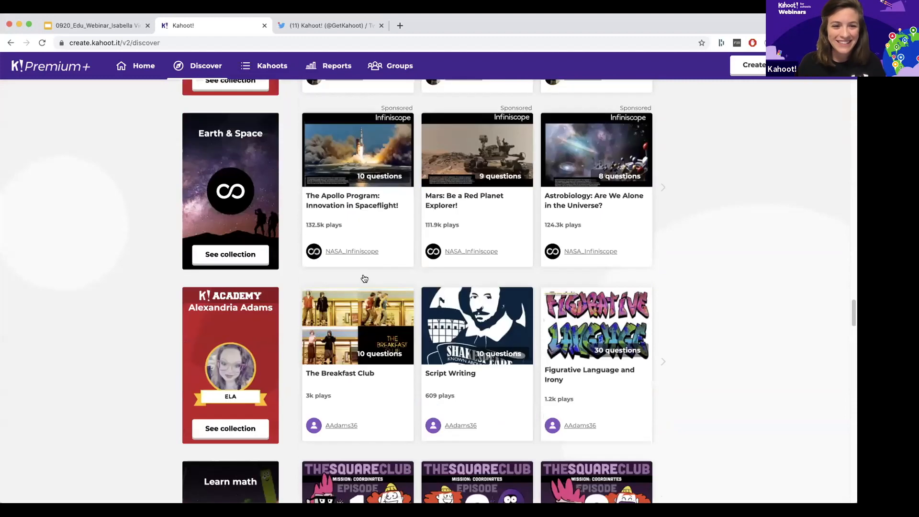
{"action": "scroll", "coordinate": [369, 311], "scroll_direction": "down", "scroll_amount": 17}
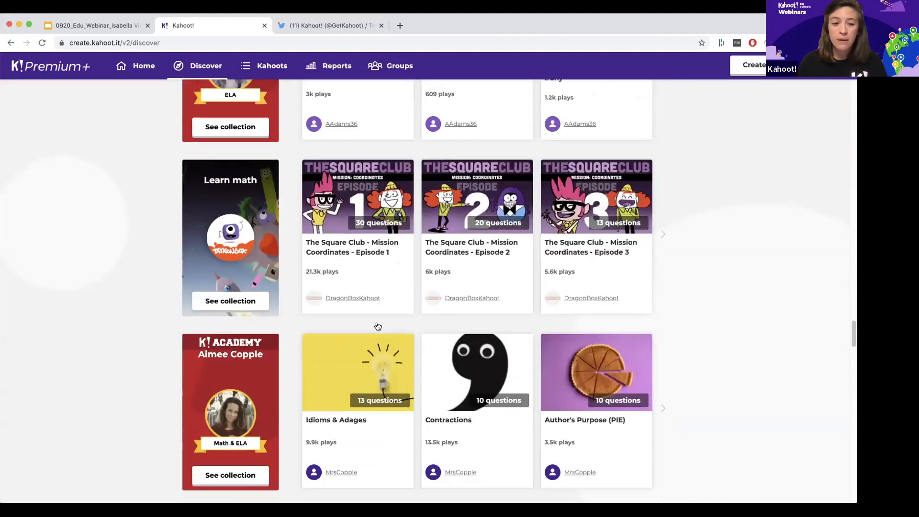
{"action": "scroll", "coordinate": [377, 326], "scroll_direction": "down", "scroll_amount": 16}
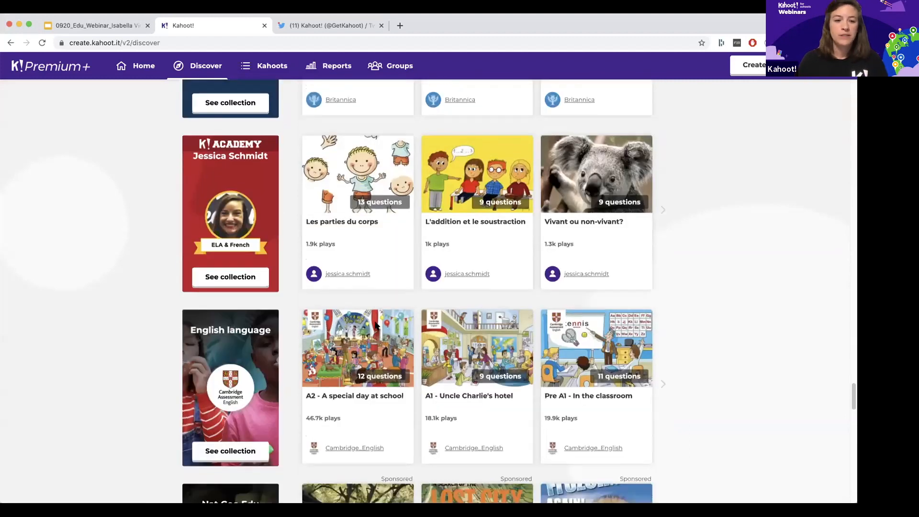
{"action": "scroll", "coordinate": [407, 302], "scroll_direction": "up", "scroll_amount": 2}
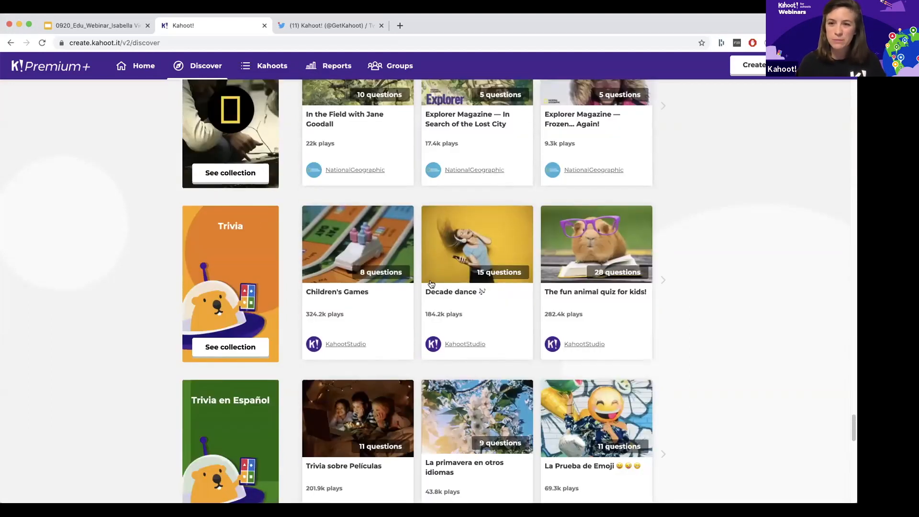
{"action": "scroll", "coordinate": [431, 284], "scroll_direction": "down", "scroll_amount": 7}
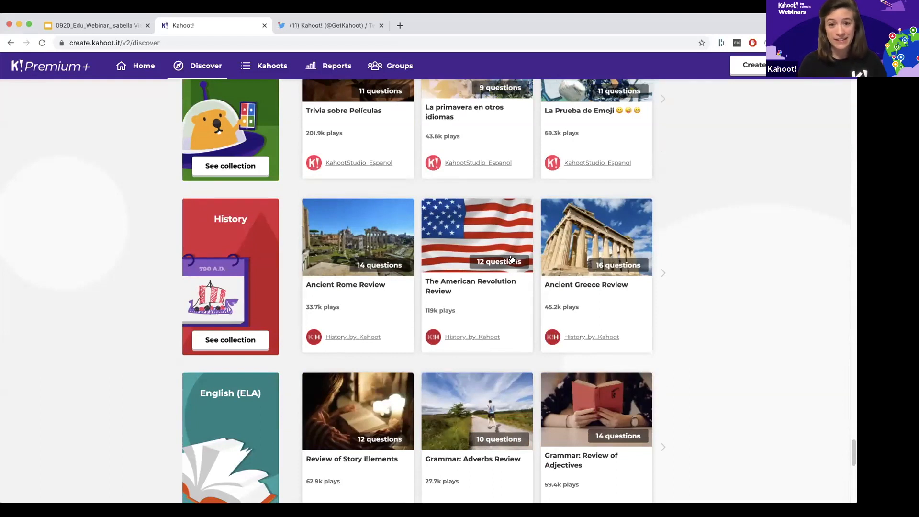
- Leave the Discover collections for the Kahoots library and start a new blank kahoot
{"action": "scroll", "coordinate": [526, 261], "scroll_direction": "down", "scroll_amount": 4}
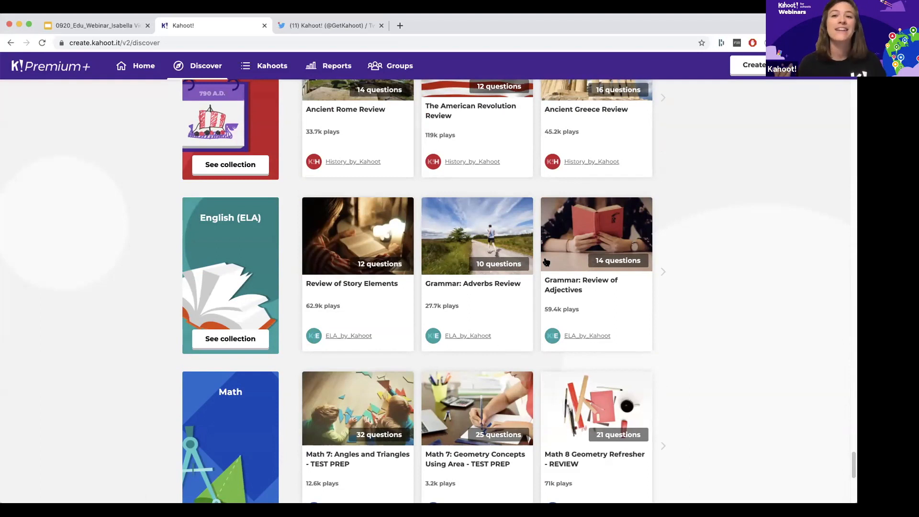
{"action": "scroll", "coordinate": [522, 240], "scroll_direction": "up", "scroll_amount": 5}
{"action": "scroll", "coordinate": [521, 241], "scroll_direction": "up", "scroll_amount": 15}
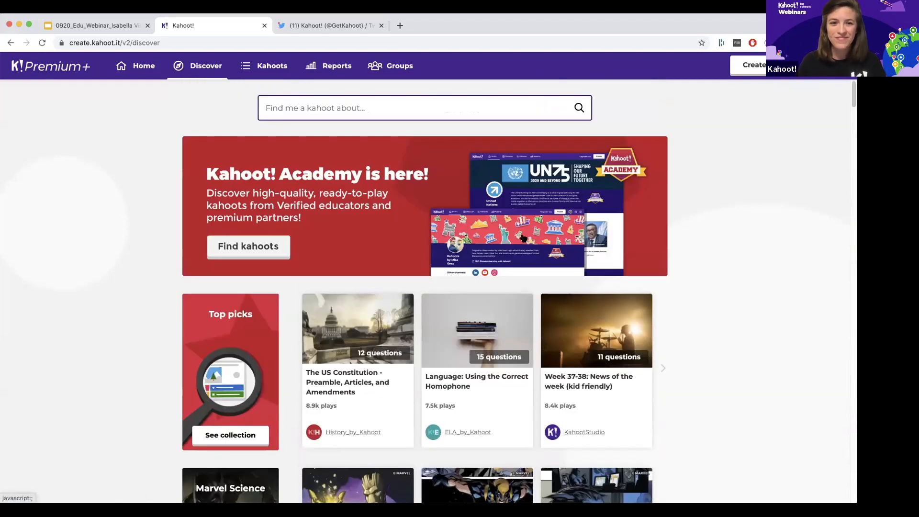
{"action": "left_click", "coordinate": [282, 75]}
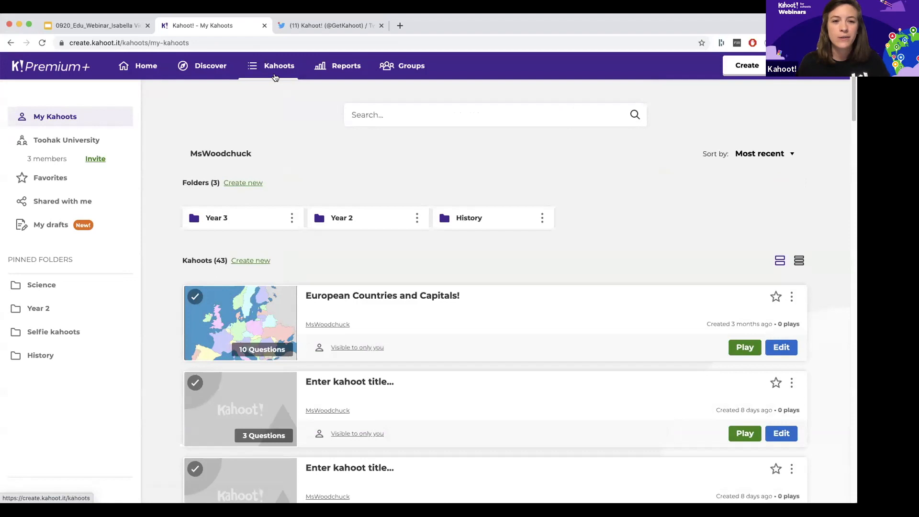
{"action": "left_click", "coordinate": [746, 67]}
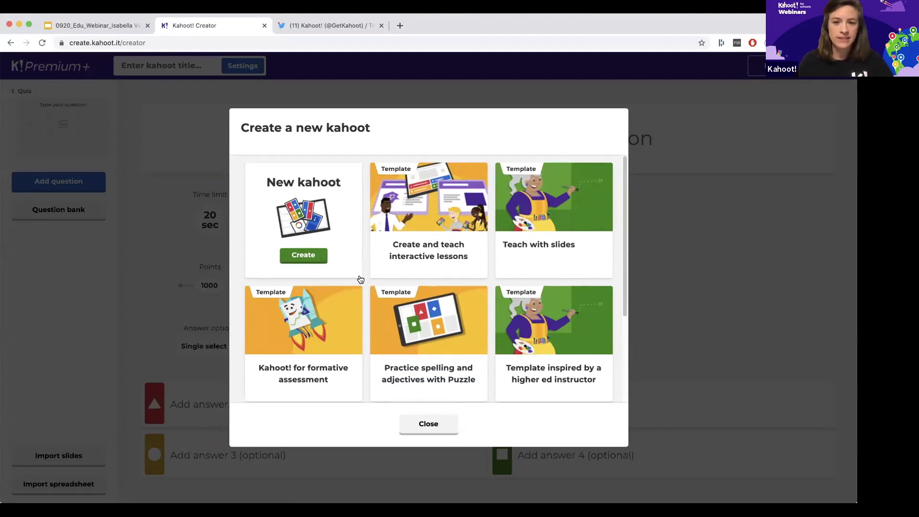
{"action": "left_click", "coordinate": [310, 256]}
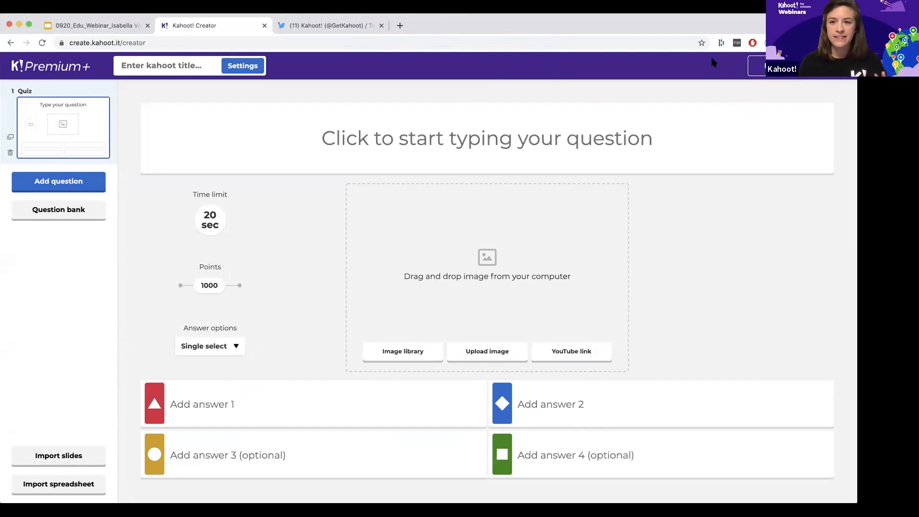
- Enter the first quiz question as "What is the capital of the United Kingdom?"
{"action": "left_click", "coordinate": [479, 130]}
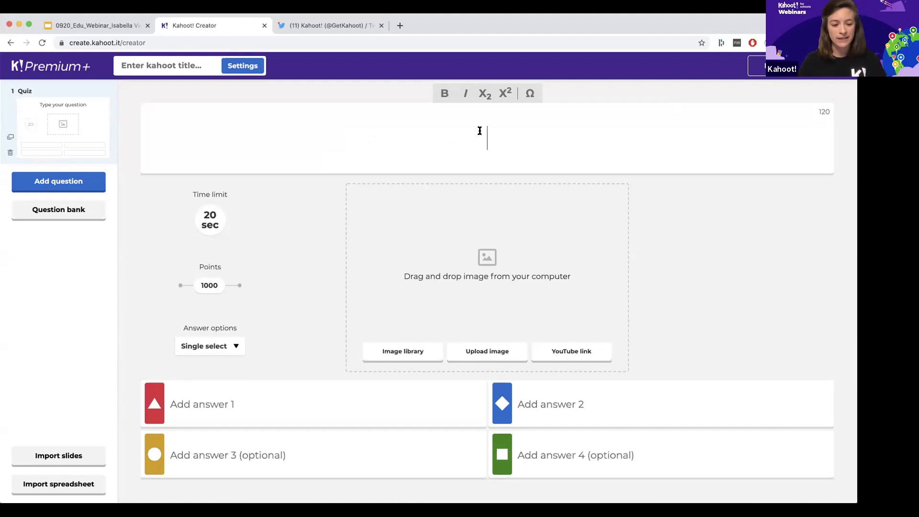
{"action": "type", "text": "W"}
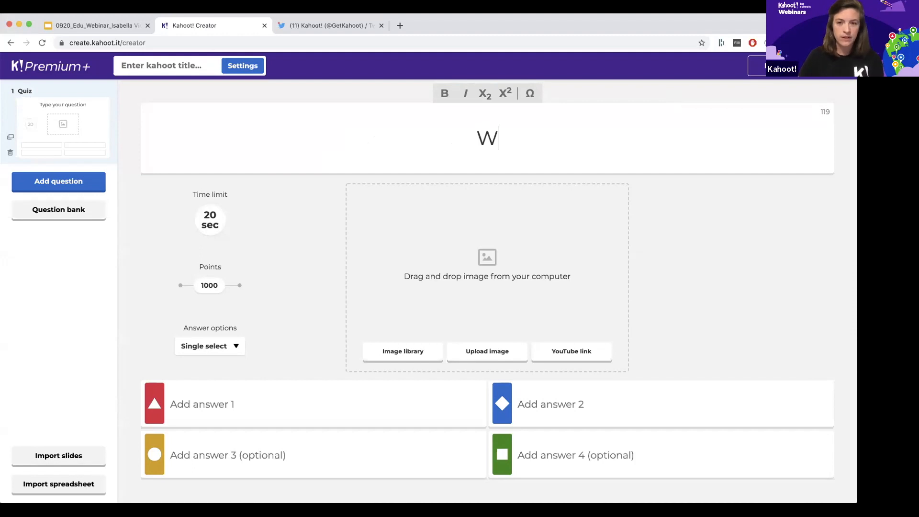
{"action": "type", "text": "hat is teh"}
{"action": "key", "text": "BackSpace"}
{"action": "key", "text": "BackSpace"}
{"action": "type", "text": "he capital of"}
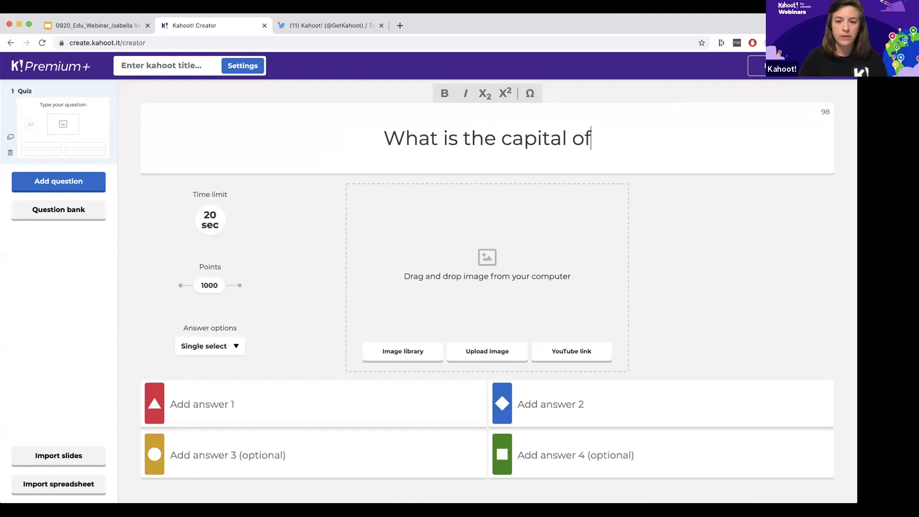
{"action": "type", "text": " the United Kingdom?"}
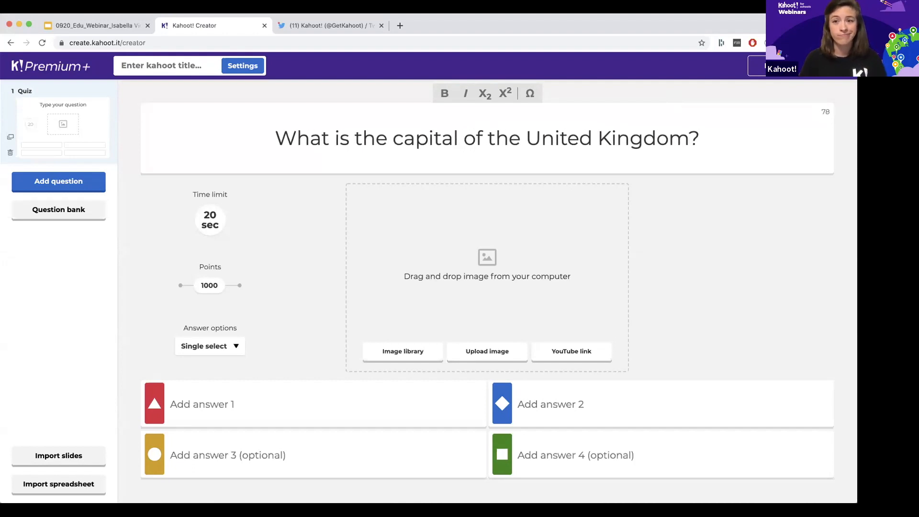
- Enter London as answer 1 and Paris as answer 2
{"action": "left_click", "coordinate": [341, 397]}
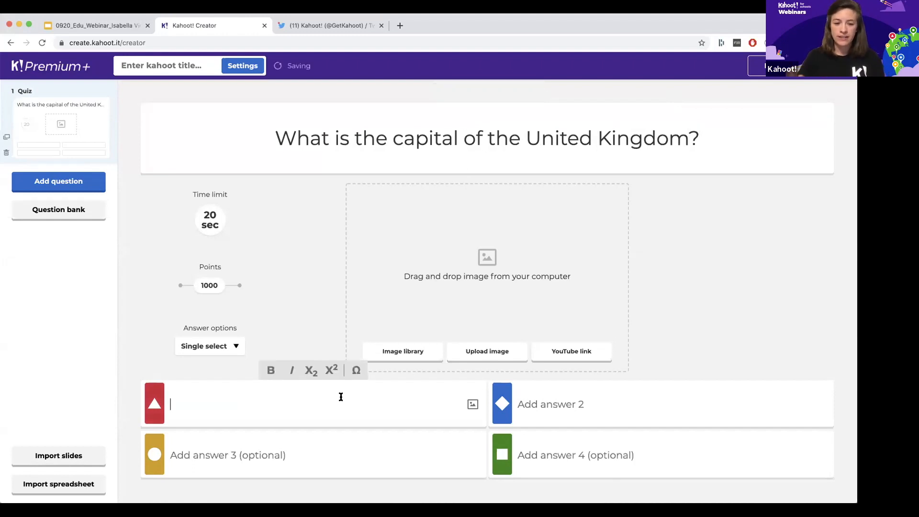
{"action": "type", "text": "London"}
{"action": "key", "text": "Tab"}
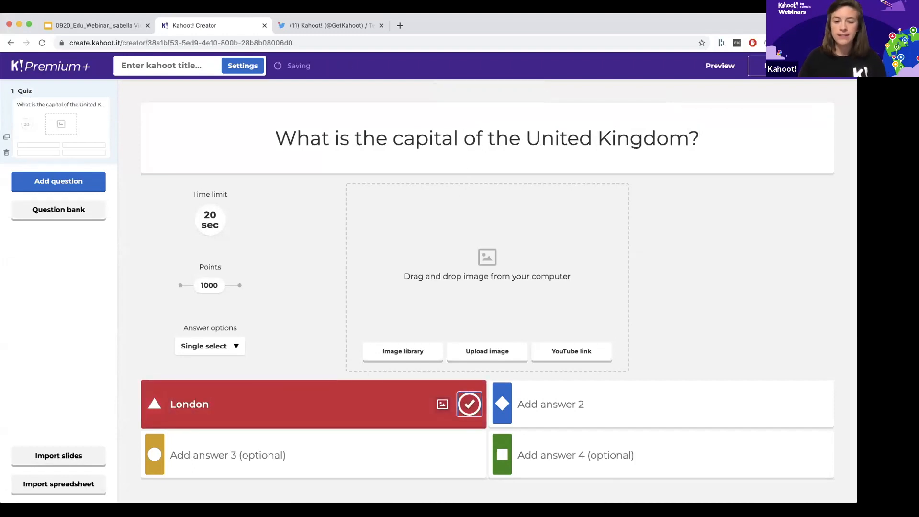
{"action": "key", "text": "Tab"}
{"action": "type", "text": "Paris"}
{"action": "key", "text": "Tab"}
{"action": "key", "text": "Tab"}
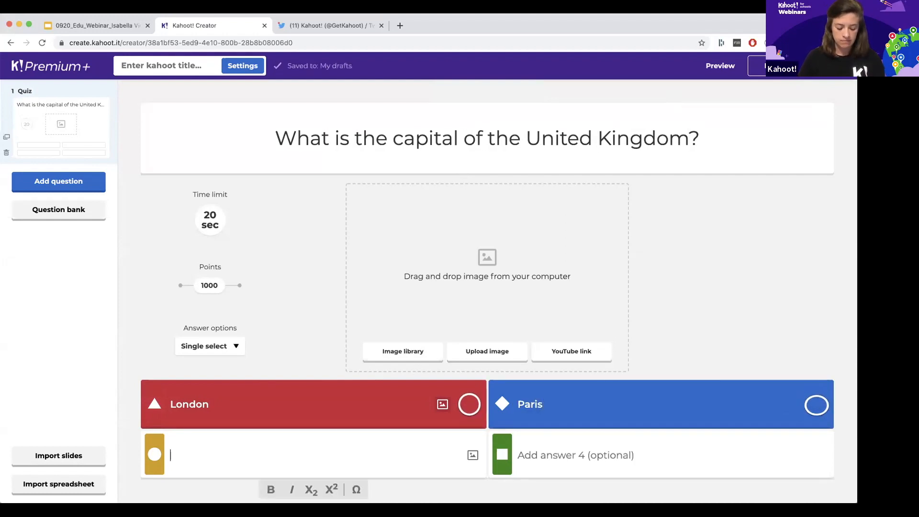
- Enter Rome as answer 3 and Washington D.C. as answer 4, and mark London as the correct answer
{"action": "type", "text": "Rome"}
{"action": "key", "text": "Tab"}
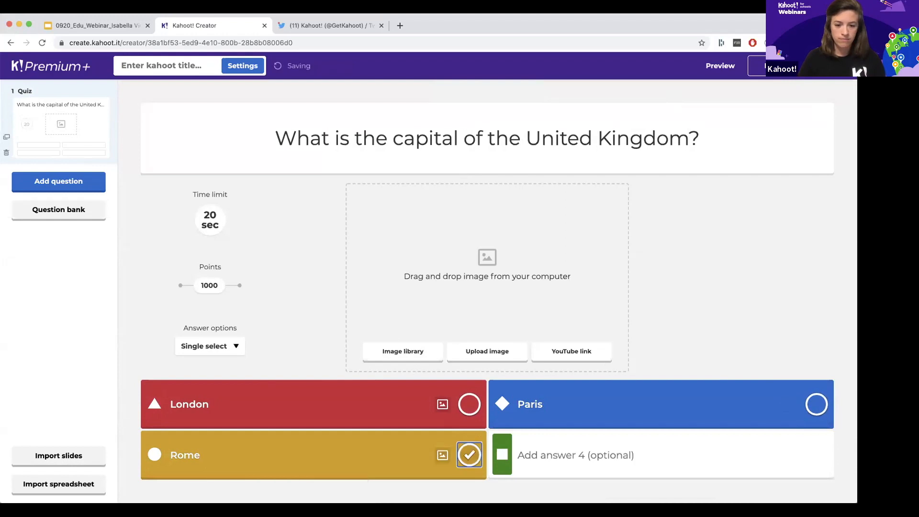
{"action": "key", "text": "Tab"}
{"action": "type", "text": "Wash"}
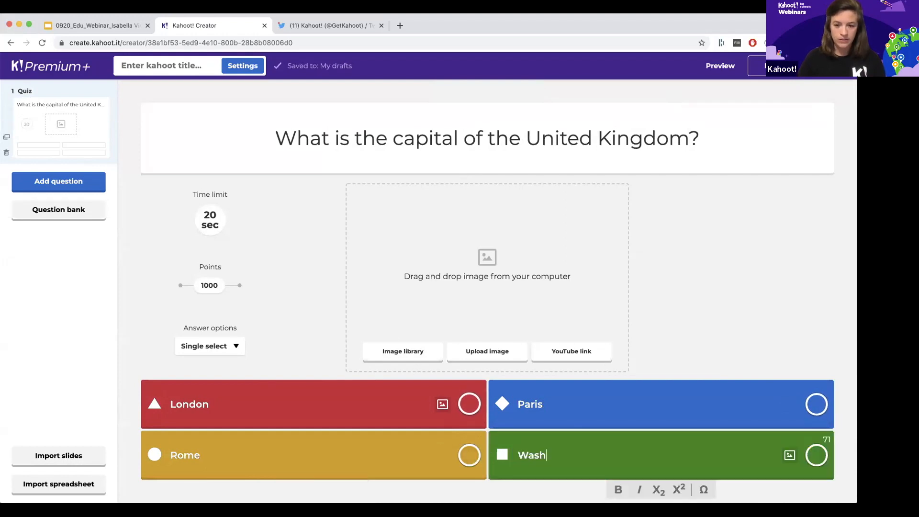
{"action": "type", "text": "ington D.C."}
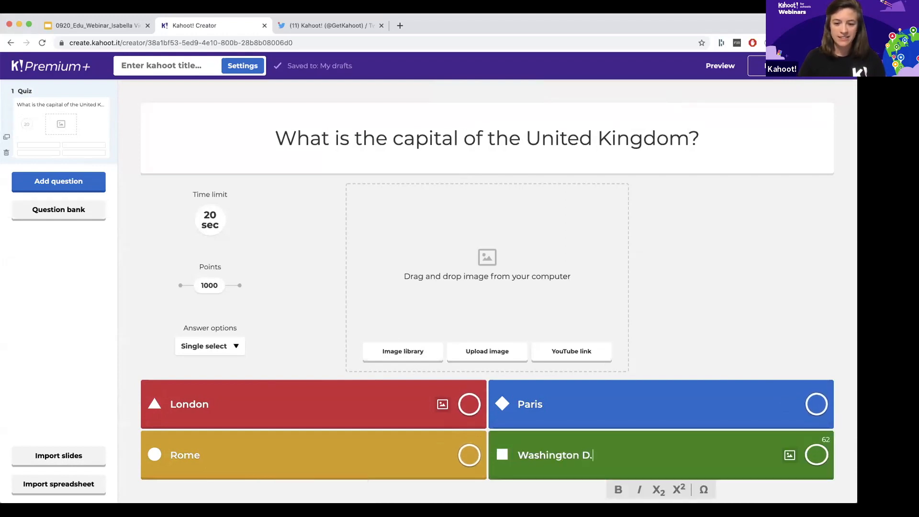
{"action": "left_click", "coordinate": [469, 409]}
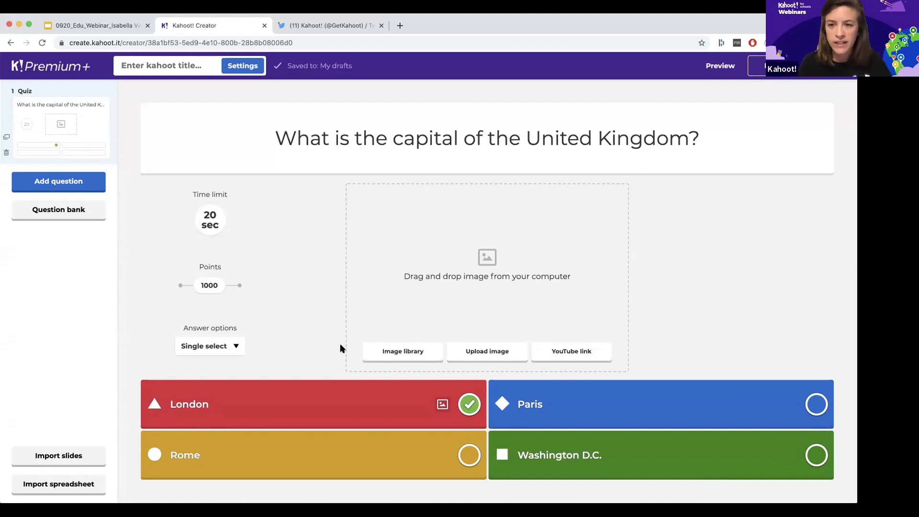
- Review the time limit choices without changing them, and set the question's points to 0
{"action": "left_click", "coordinate": [206, 232]}
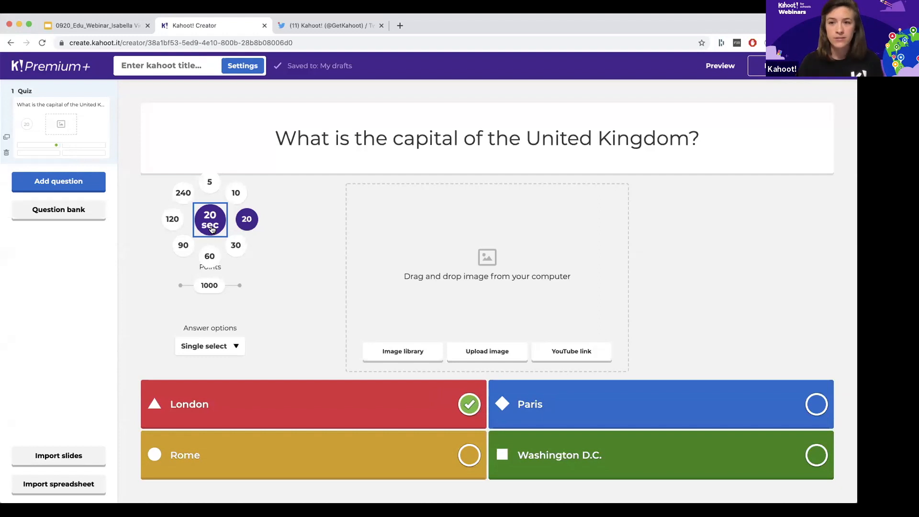
{"action": "left_click", "coordinate": [300, 261]}
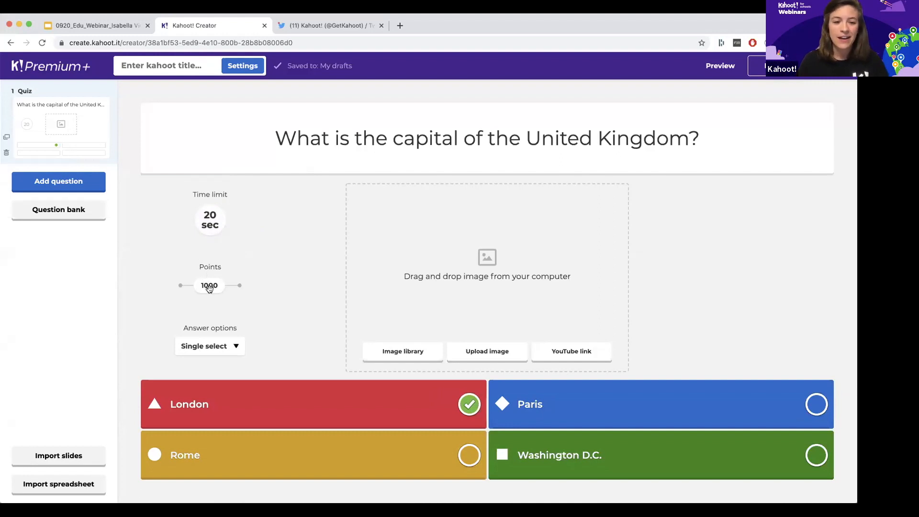
{"action": "left_click_drag", "start_coordinate": [209, 287], "coordinate": [235, 284]}
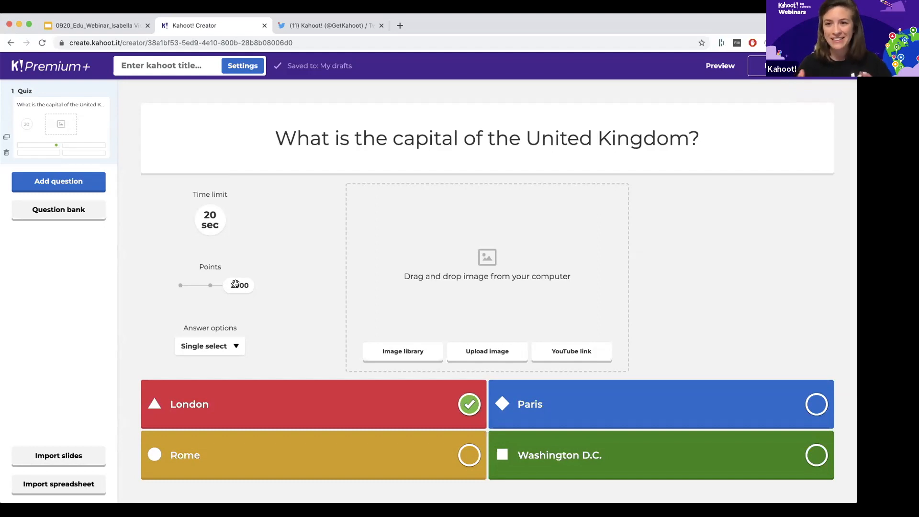
{"action": "left_click_drag", "start_coordinate": [235, 283], "coordinate": [147, 289]}
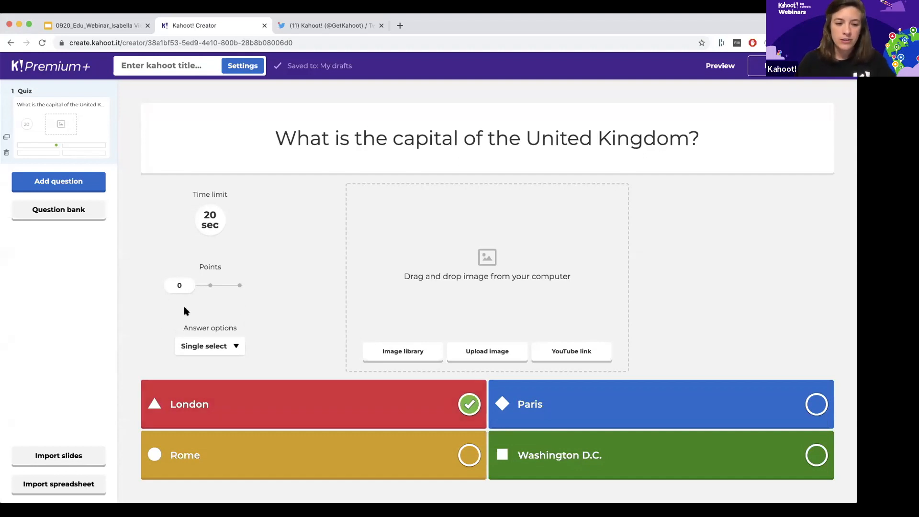
- Review the answer option types and try marking Paris and Washington D.C. as additional correct answers, leaving only London marked
{"action": "left_click", "coordinate": [235, 347]}
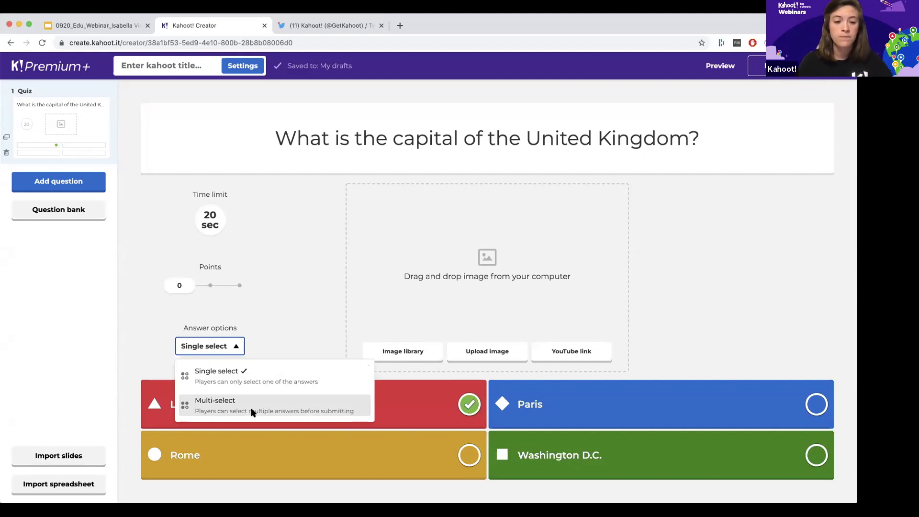
{"action": "left_click", "coordinate": [281, 308]}
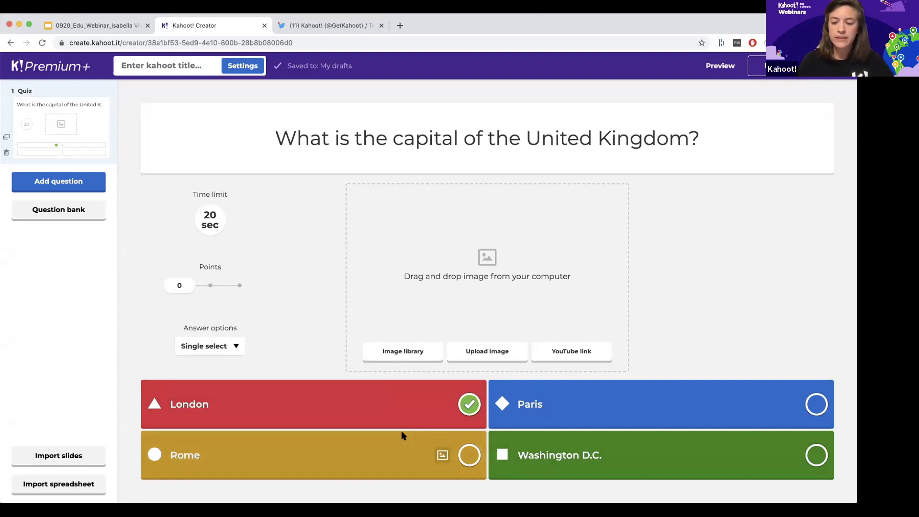
{"action": "left_click", "coordinate": [817, 404]}
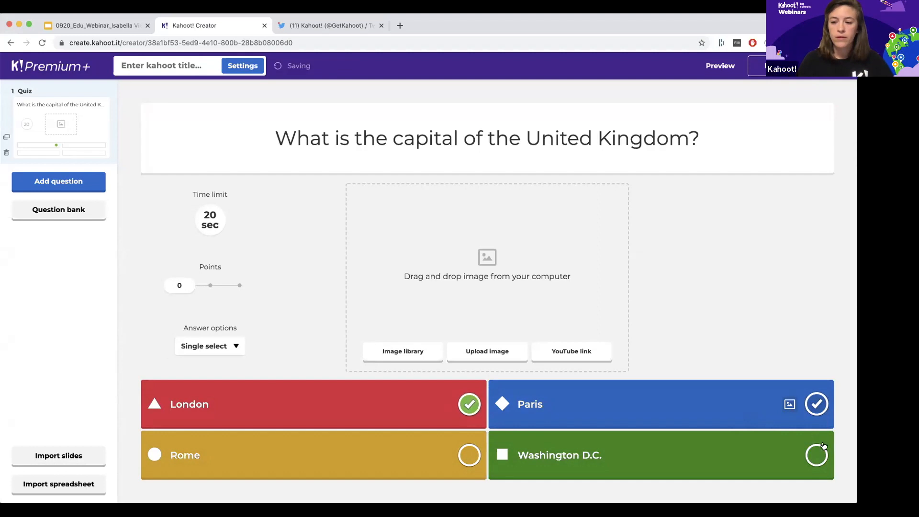
{"action": "left_click", "coordinate": [817, 455]}
{"action": "left_click", "coordinate": [820, 453]}
{"action": "left_click", "coordinate": [817, 405]}
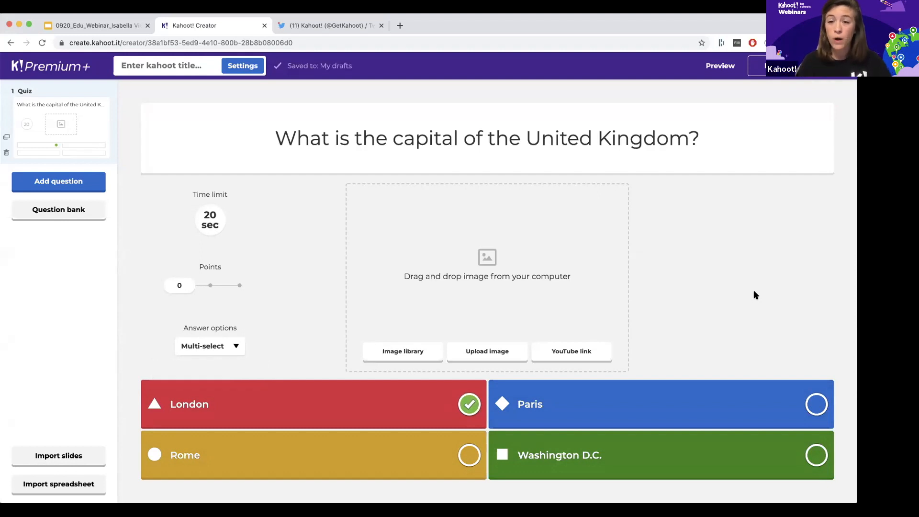
- Set the answer options back to Single select, try Multi-select once more, and return to Single select
{"action": "left_click", "coordinate": [211, 348]}
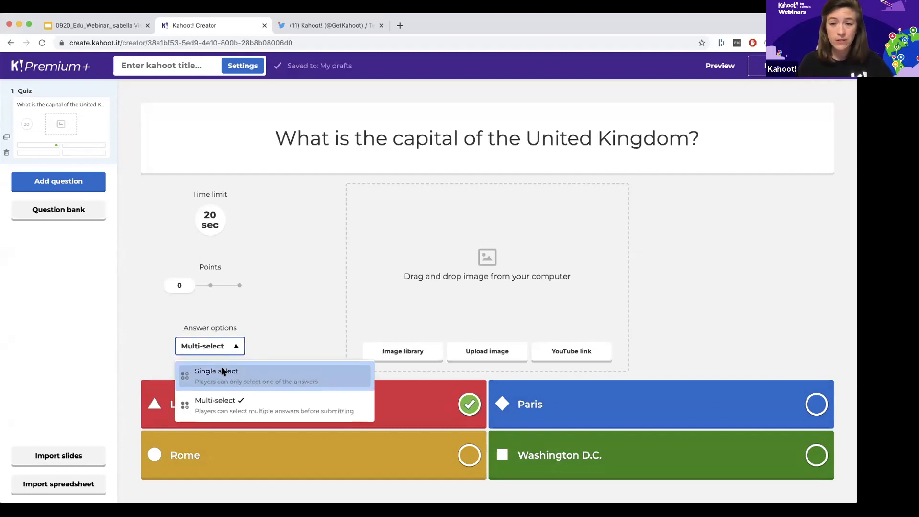
{"action": "left_click", "coordinate": [223, 370]}
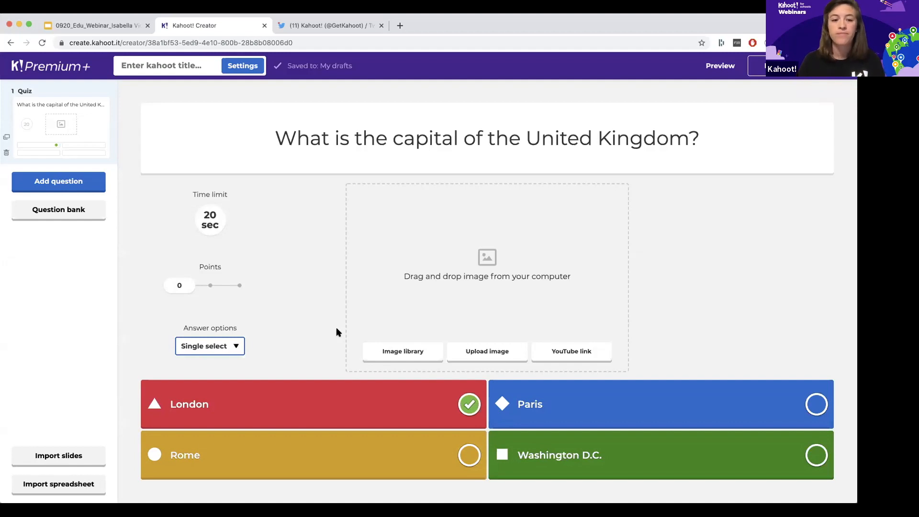
{"action": "left_click", "coordinate": [231, 347]}
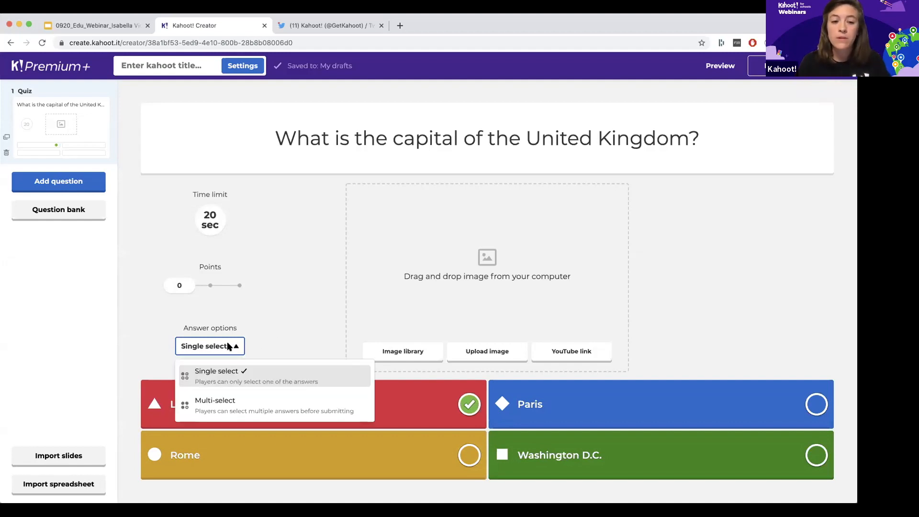
{"action": "left_click", "coordinate": [232, 402]}
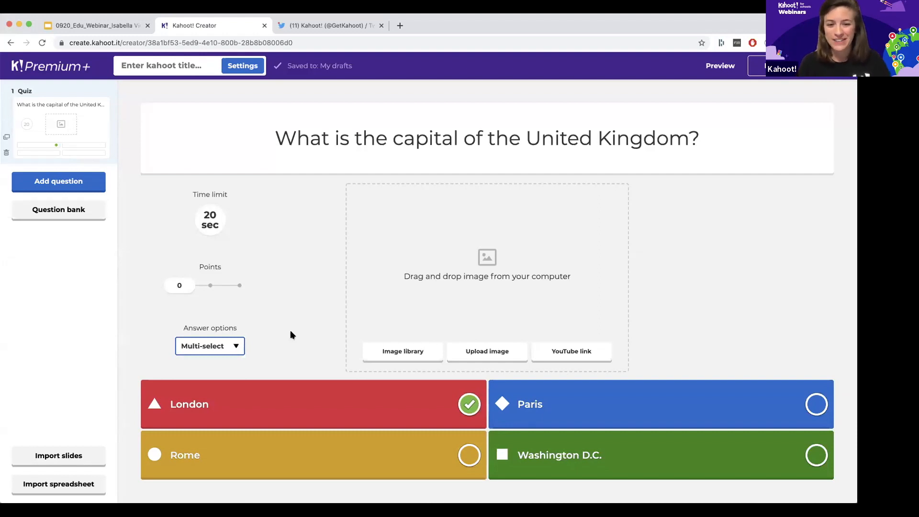
{"action": "left_click", "coordinate": [209, 347]}
{"action": "left_click", "coordinate": [210, 369]}
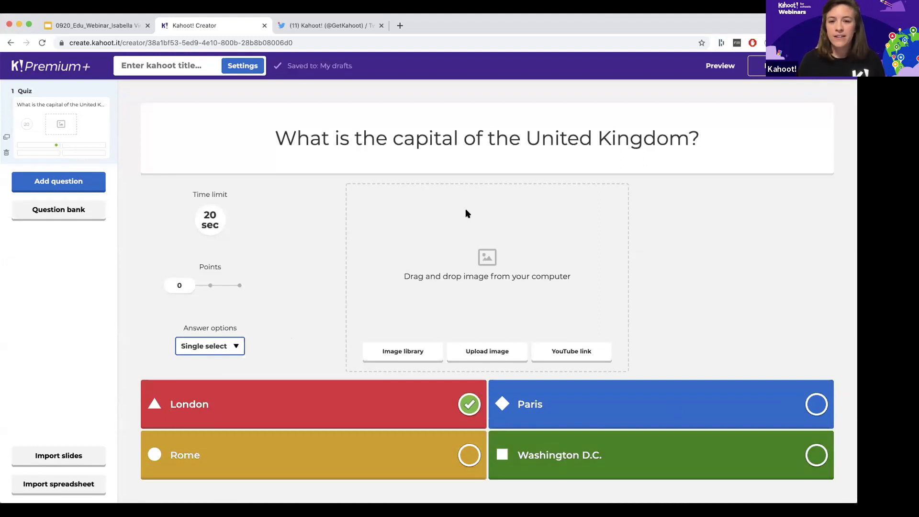
- Search the image library for "london", insert the riverside Tower Bridge photo into the question, and view its image details without changes
{"action": "left_click", "coordinate": [396, 357]}
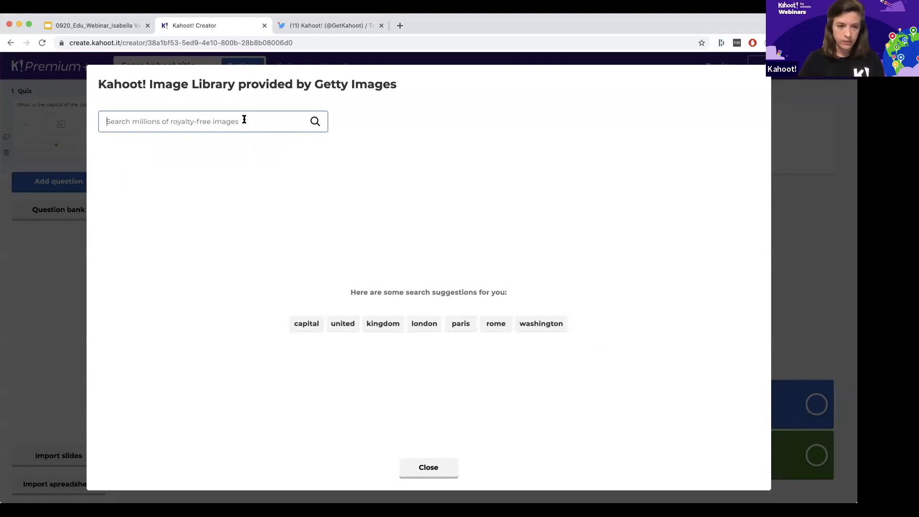
{"action": "type", "text": "london"}
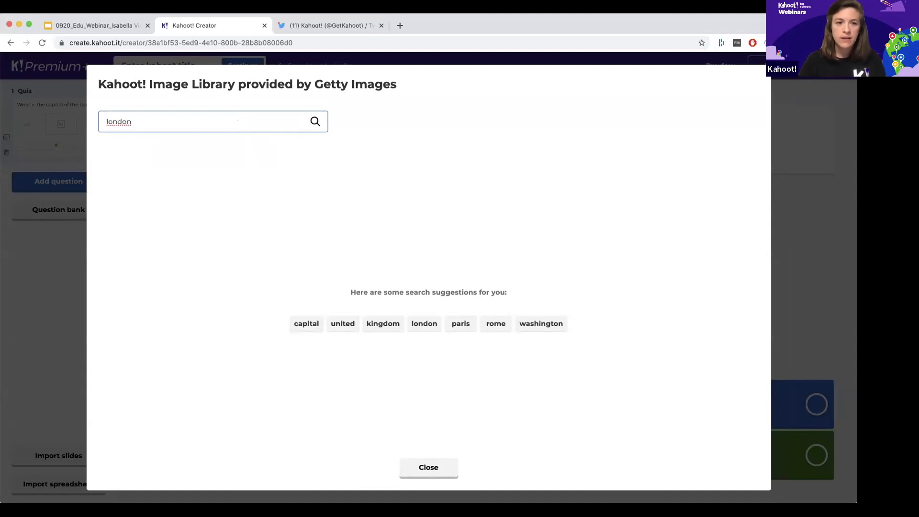
{"action": "key", "text": "Return"}
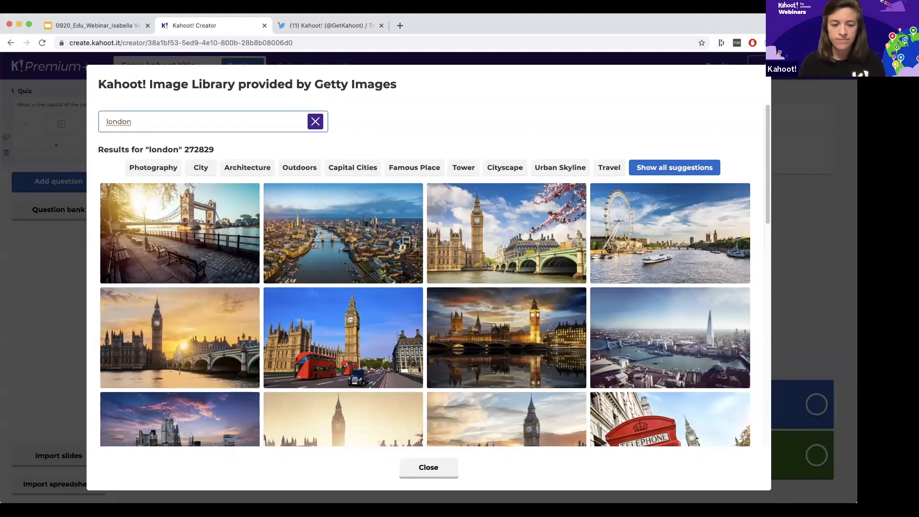
{"action": "left_click", "coordinate": [206, 242]}
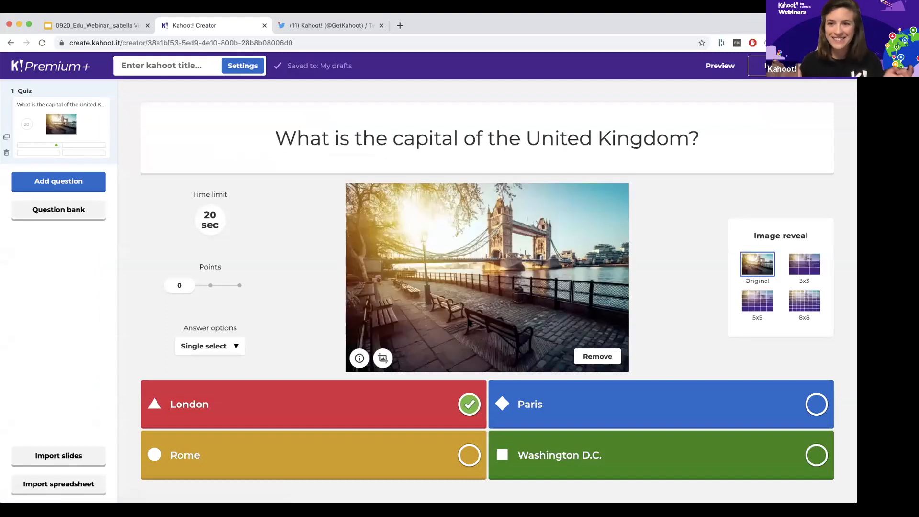
{"action": "left_click", "coordinate": [360, 358]}
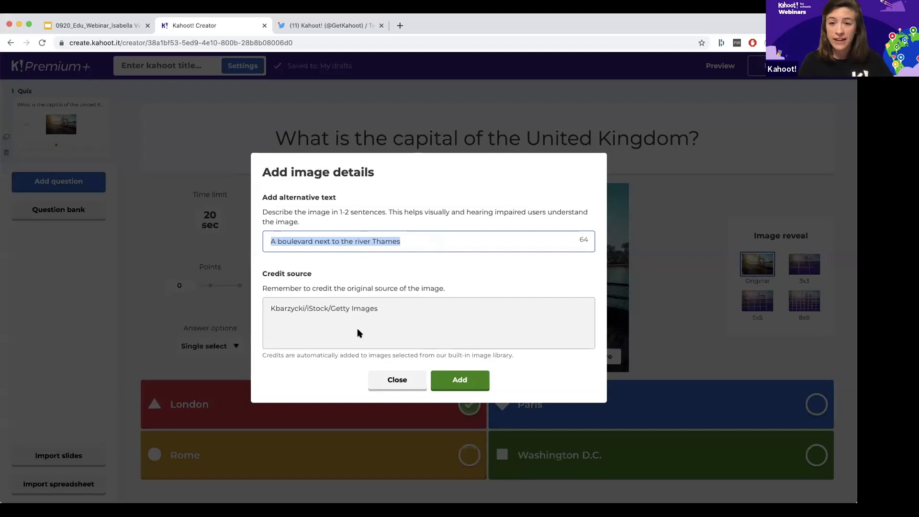
{"action": "left_click", "coordinate": [397, 381]}
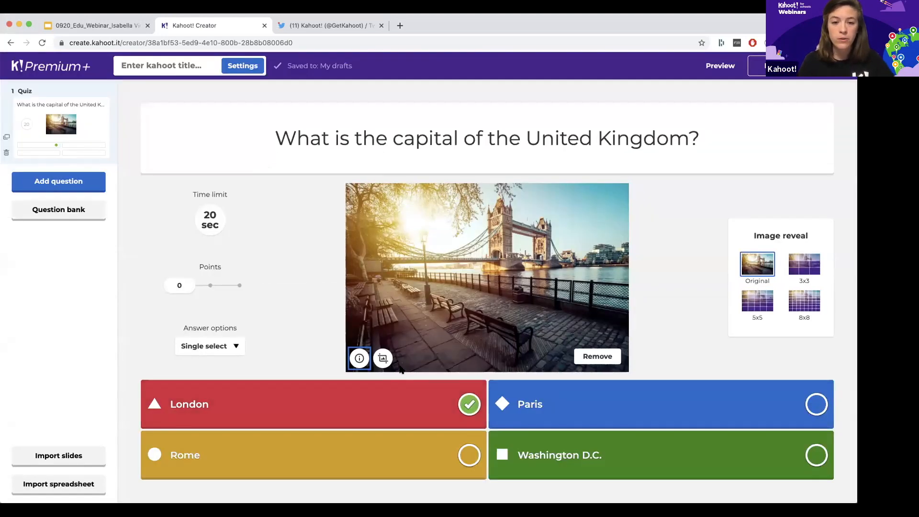
- Crop the Tower Bridge photo closer around the bridge, try the 3x3 image reveal, and set the reveal to 8x8
{"action": "left_click", "coordinate": [383, 359]}
{"action": "left_click_drag", "start_coordinate": [374, 383], "coordinate": [398, 383]}
{"action": "left_click_drag", "start_coordinate": [486, 261], "coordinate": [446, 316]}
{"action": "left_click", "coordinate": [449, 415]}
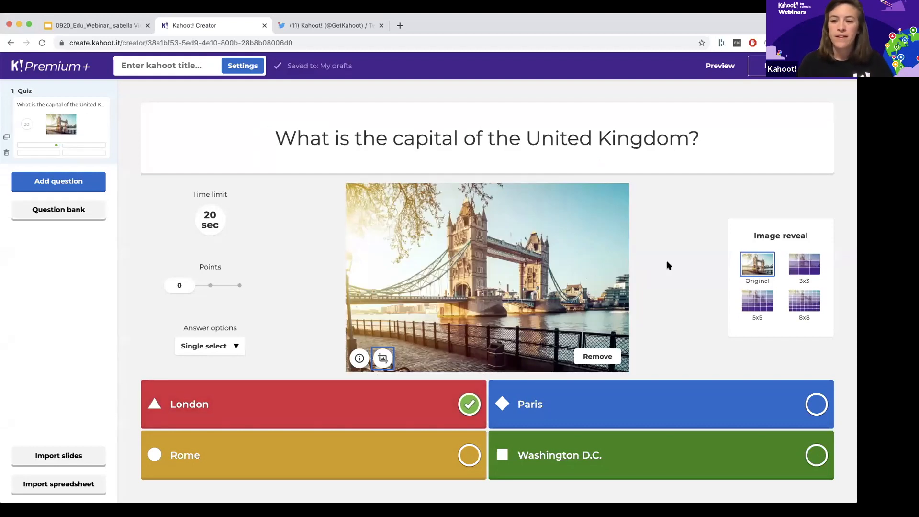
{"action": "left_click", "coordinate": [806, 272]}
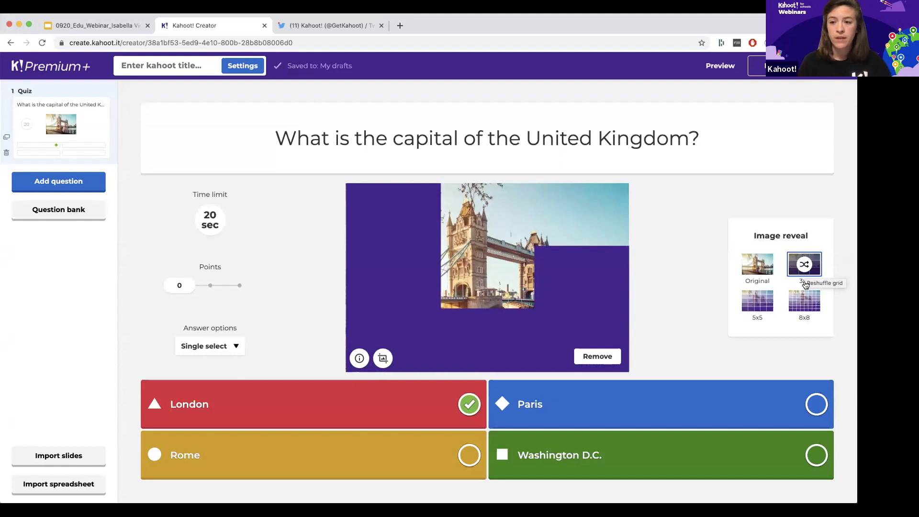
{"action": "left_click", "coordinate": [805, 303]}
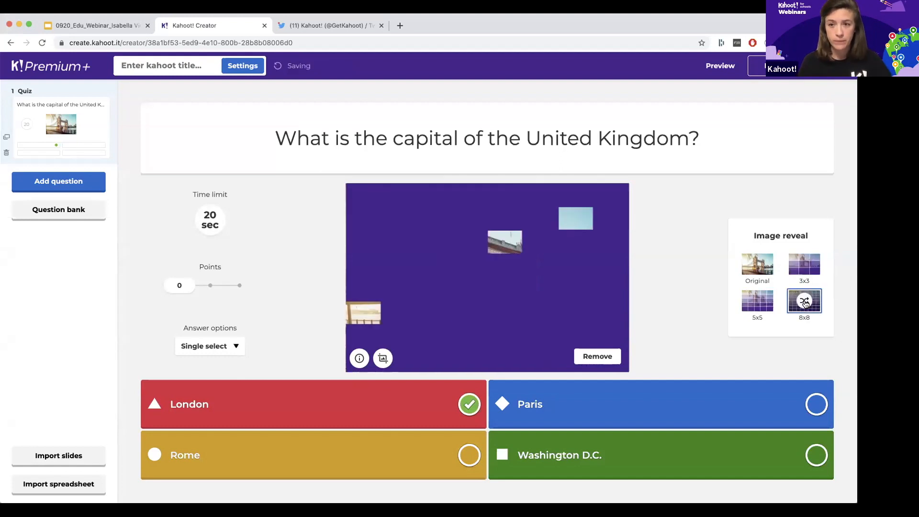
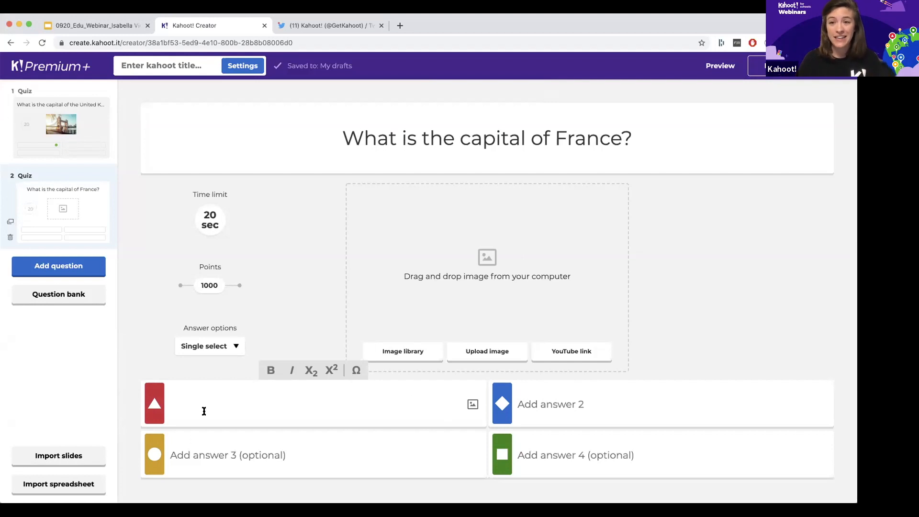
- Search the image library for "Paris" and insert the Eiffel Tower photo with pink blossoms as answer 1 of the France question
{"action": "left_click", "coordinate": [473, 404]}
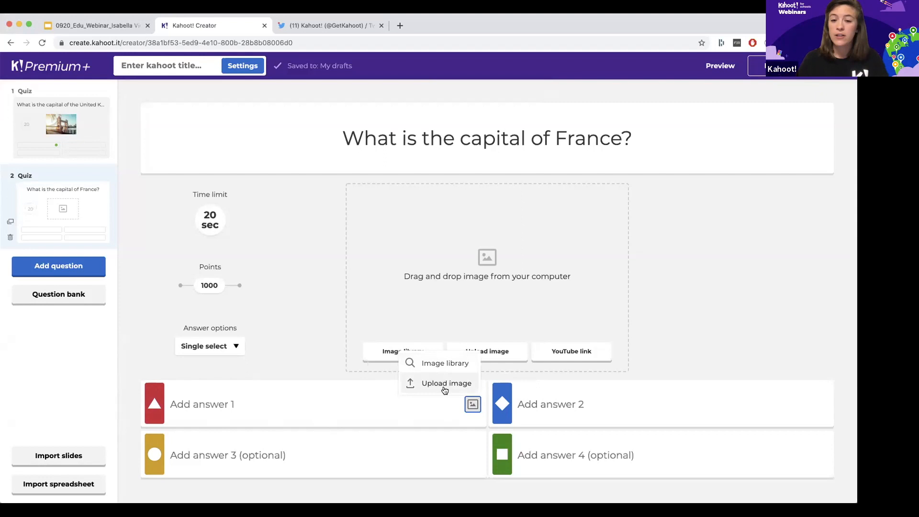
{"action": "left_click", "coordinate": [436, 364]}
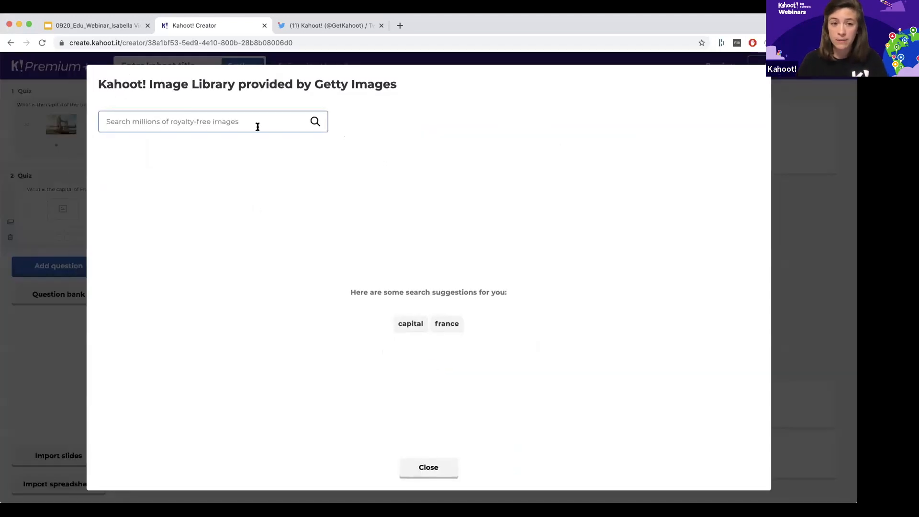
{"action": "type", "text": "Pari"}
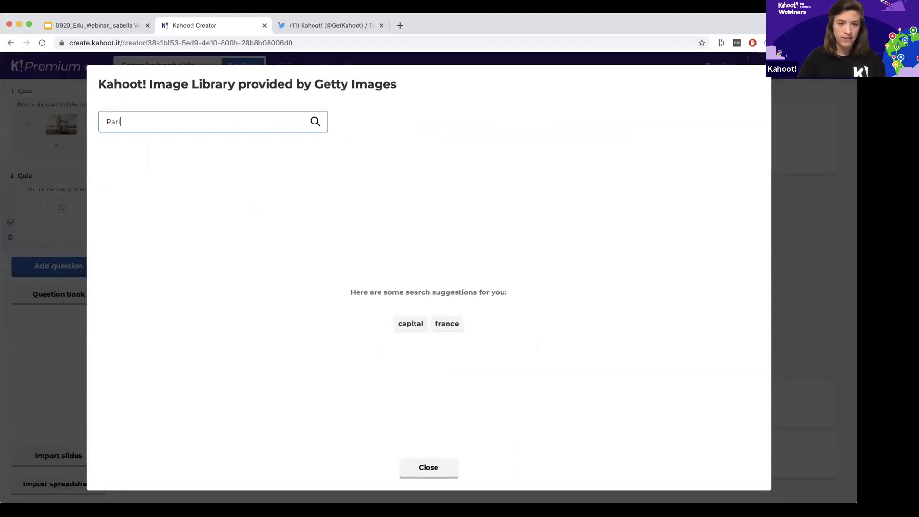
{"action": "type", "text": "s"}
{"action": "key", "text": "Return"}
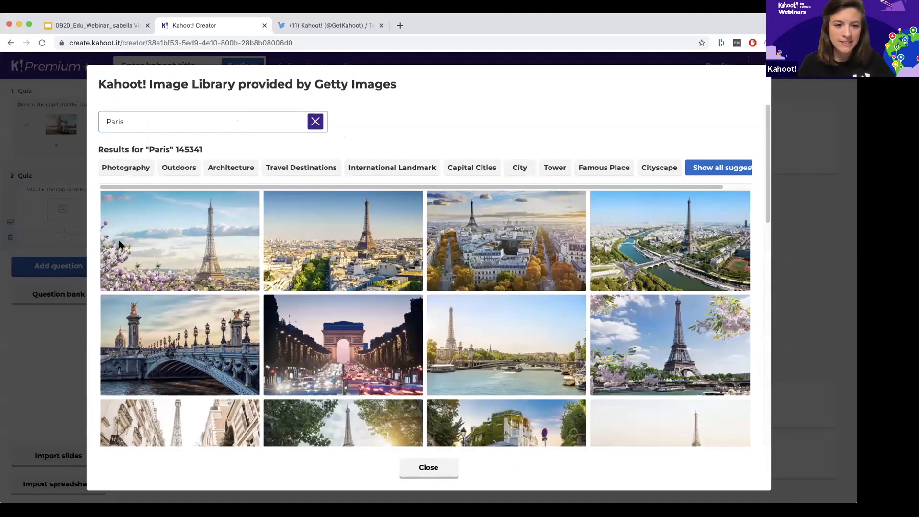
{"action": "left_click", "coordinate": [117, 245]}
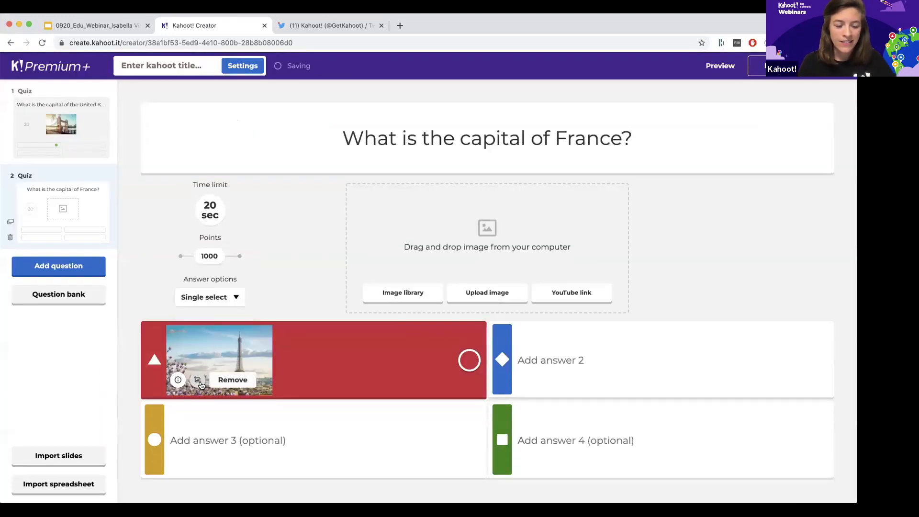
- Reposition the crop of the Eiffel Tower answer image to bring the tower nearer the frame's centre, and save it
{"action": "left_click", "coordinate": [197, 381]}
{"action": "left_click_drag", "start_coordinate": [506, 313], "coordinate": [484, 305]}
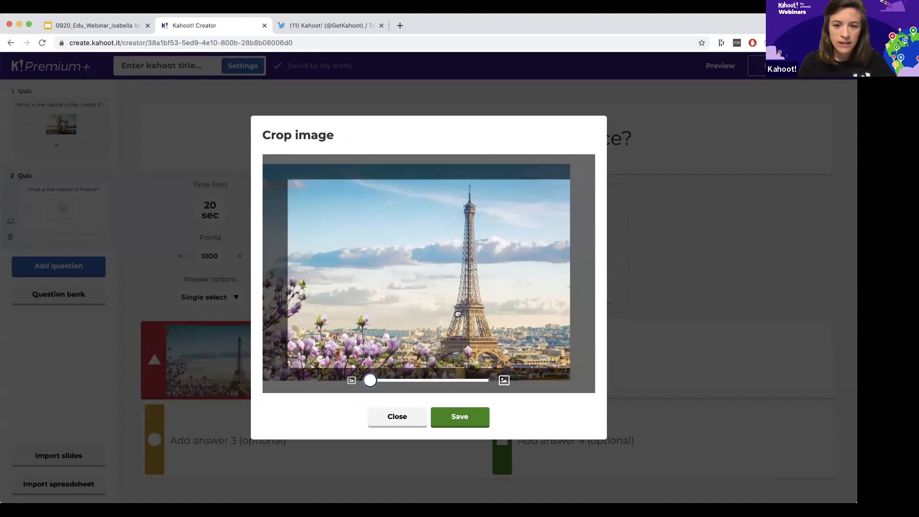
{"action": "left_click", "coordinate": [452, 415]}
- Insert the Colosseum photo from an image library search for "rome" as answer 2, and enter "Dublin" as answer 3
{"action": "left_click", "coordinate": [585, 360]}
{"action": "left_click", "coordinate": [819, 362]}
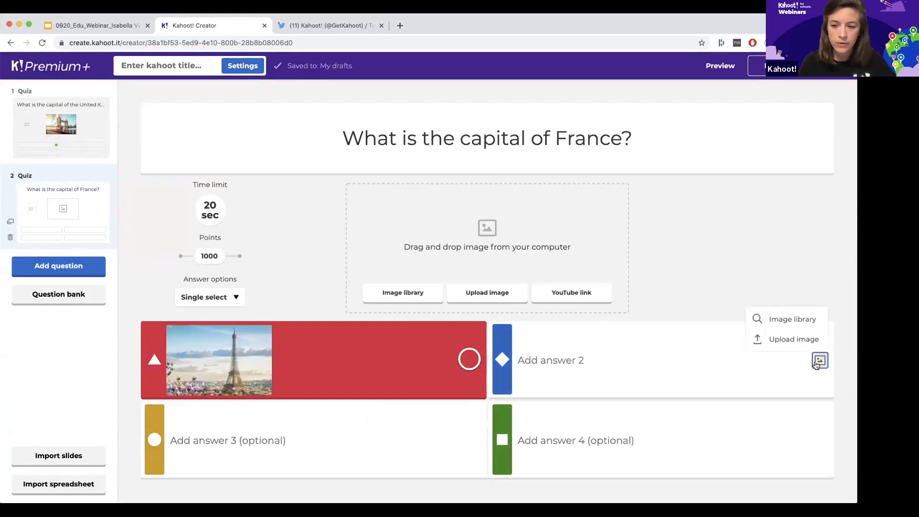
{"action": "left_click", "coordinate": [794, 320]}
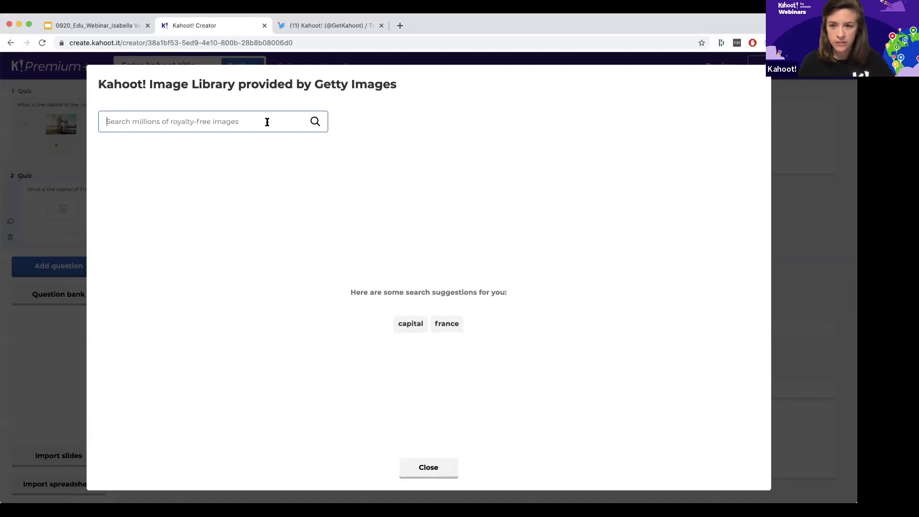
{"action": "type", "text": "rome"}
{"action": "key", "text": "Return"}
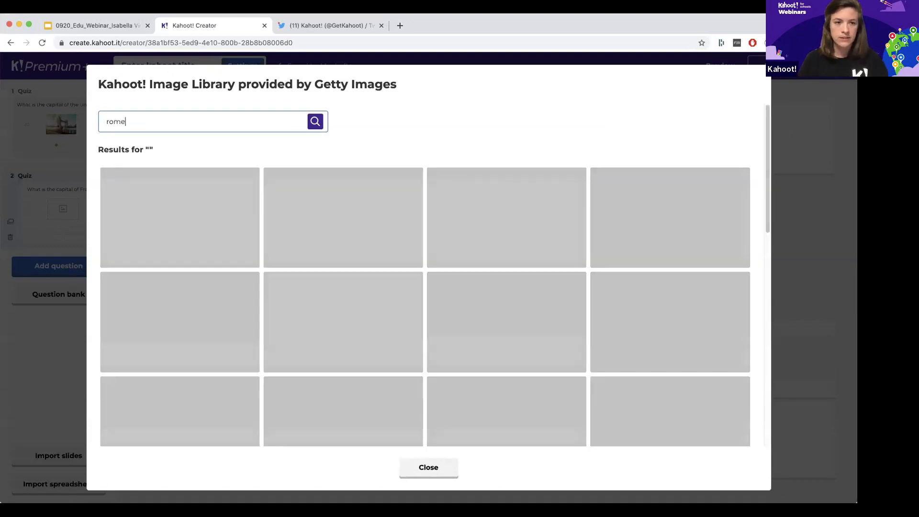
{"action": "left_click", "coordinate": [190, 260]}
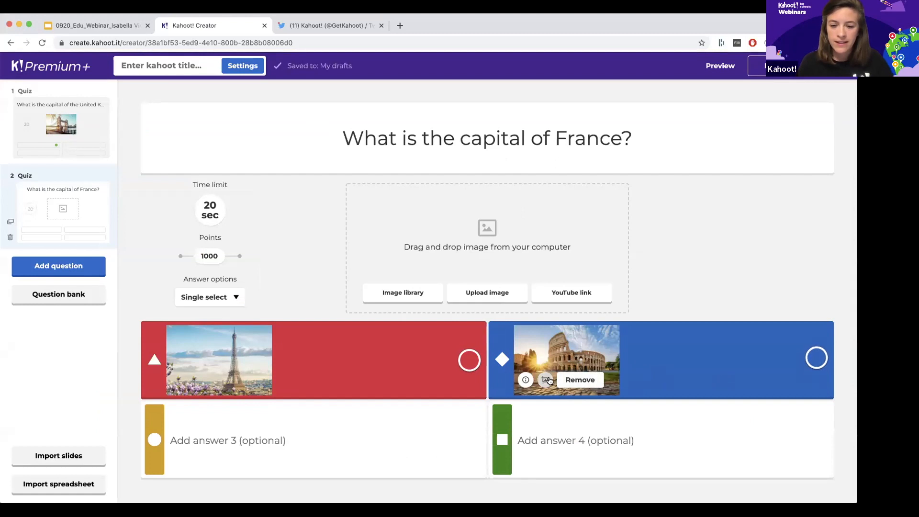
{"action": "left_click", "coordinate": [355, 445]}
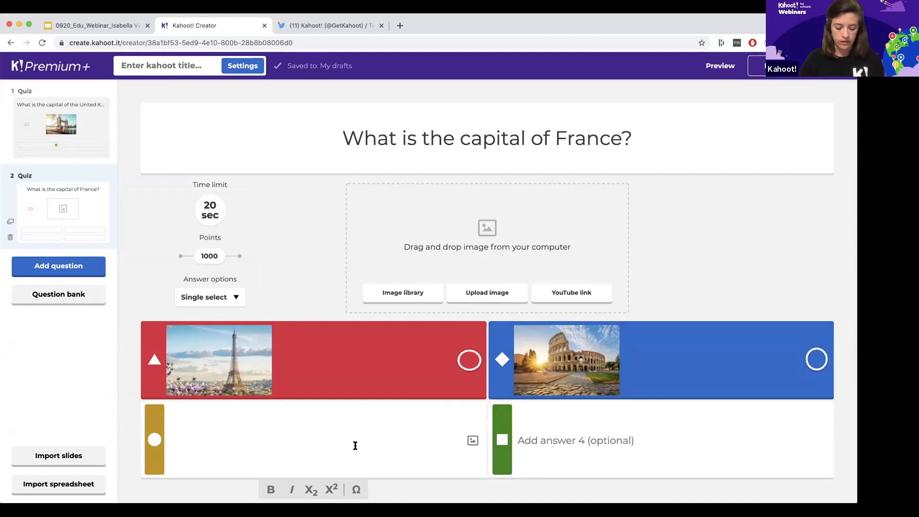
{"action": "type", "text": "Dublin"}
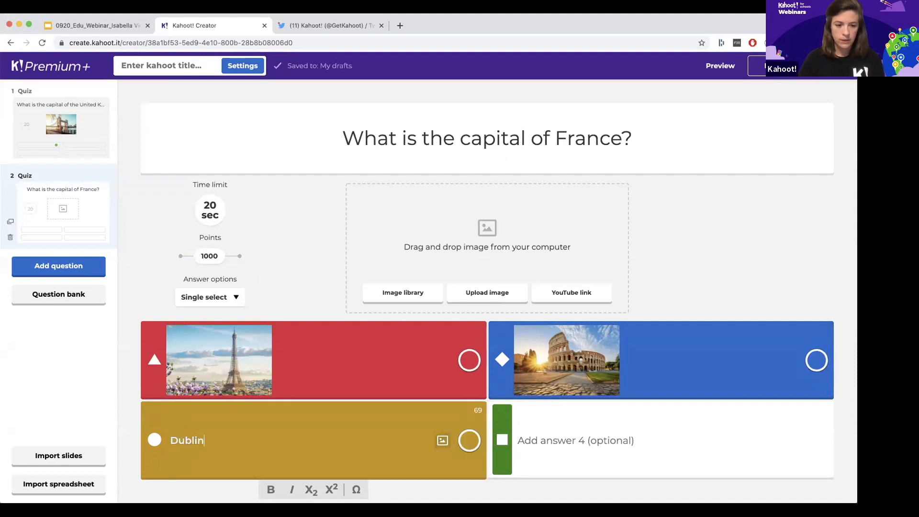
- Search the image library for "belgrade" and insert the evening riverside city photo as answer 4
{"action": "left_click", "coordinate": [546, 436]}
{"action": "left_click", "coordinate": [820, 441]}
{"action": "left_click", "coordinate": [821, 440]}
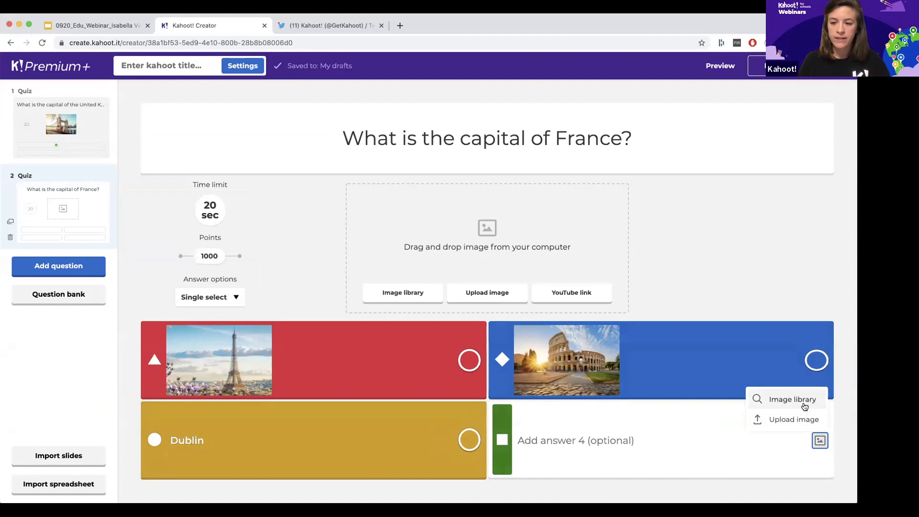
{"action": "left_click", "coordinate": [796, 400]}
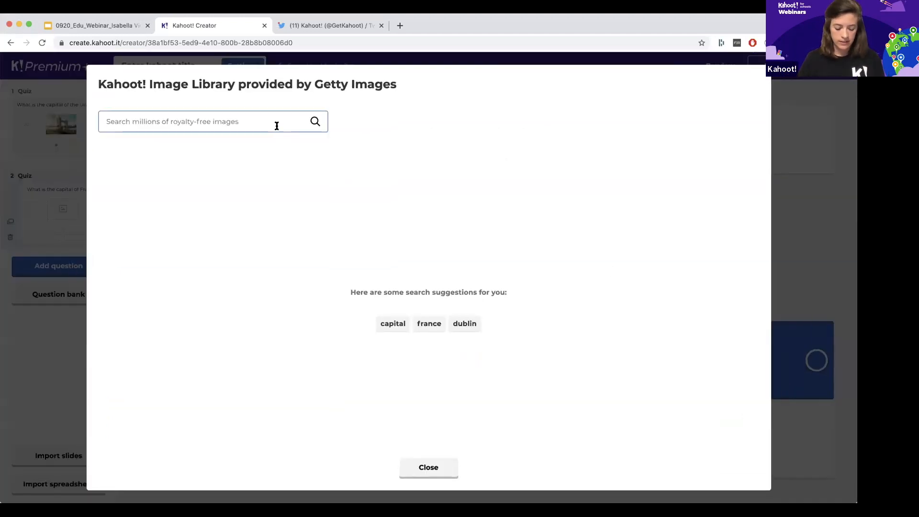
{"action": "left_click", "coordinate": [277, 125]}
{"action": "type", "text": "belgra"}
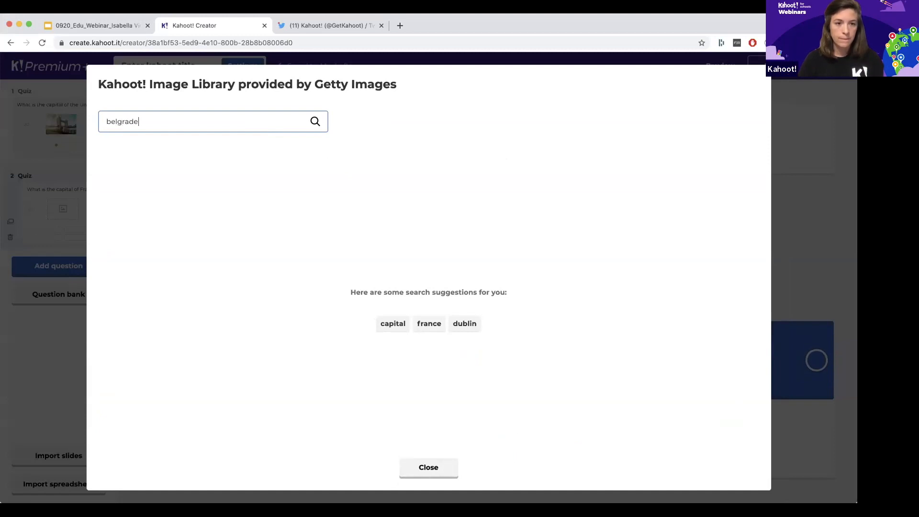
{"action": "type", "text": "de"}
{"action": "key", "text": "Return"}
{"action": "left_click", "coordinate": [477, 257]}
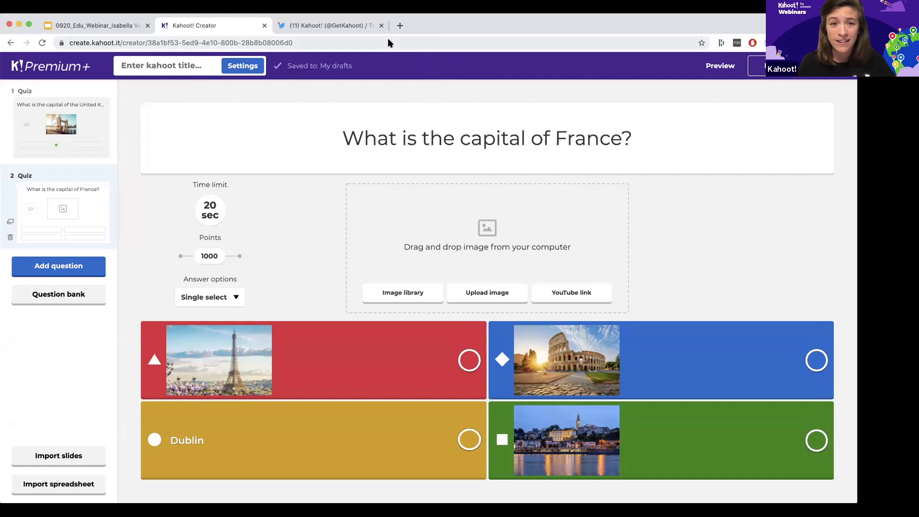
- Switch to Twitter to view the example kahoot with mathematical expressions as answer images, and return to the Kahoot! Creator
{"action": "left_click", "coordinate": [349, 29]}
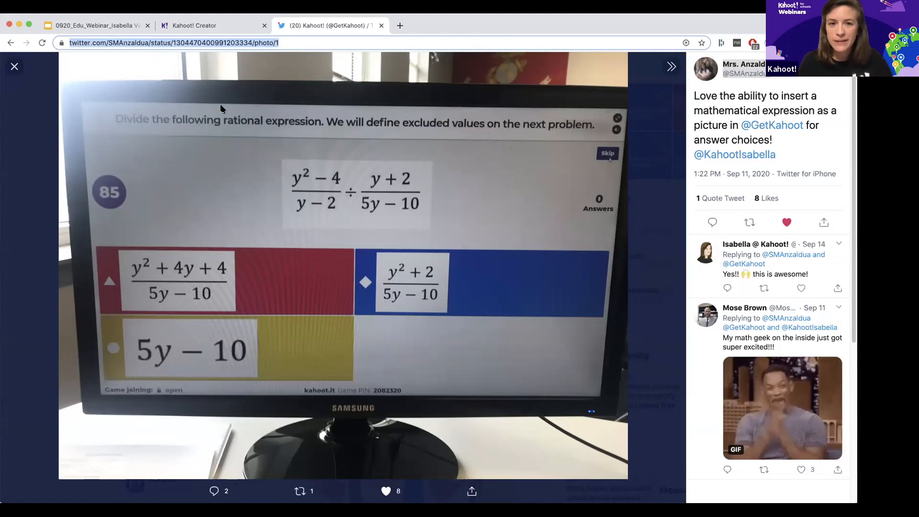
{"action": "left_click", "coordinate": [231, 27]}
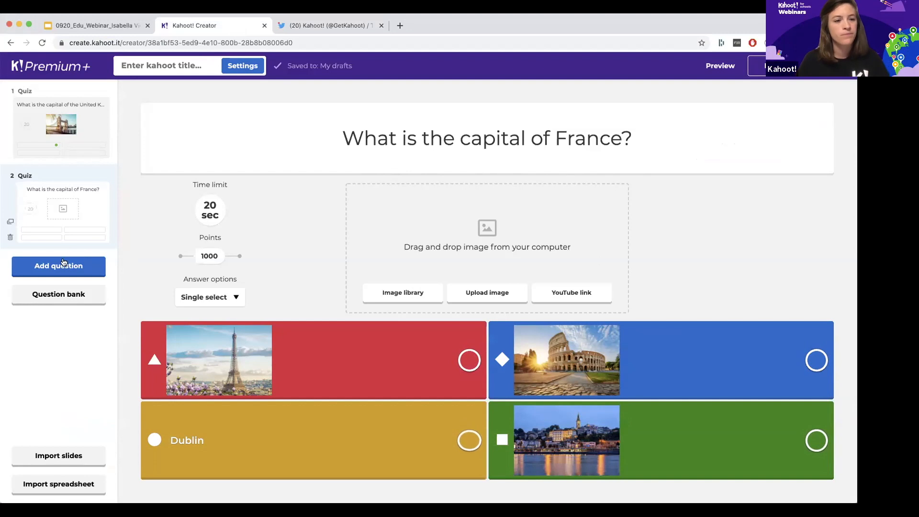
- Search the question bank for "What is the capital of" and add the questions about Poland, Bulgaria and Romania to the kahoot
{"action": "left_click", "coordinate": [58, 302]}
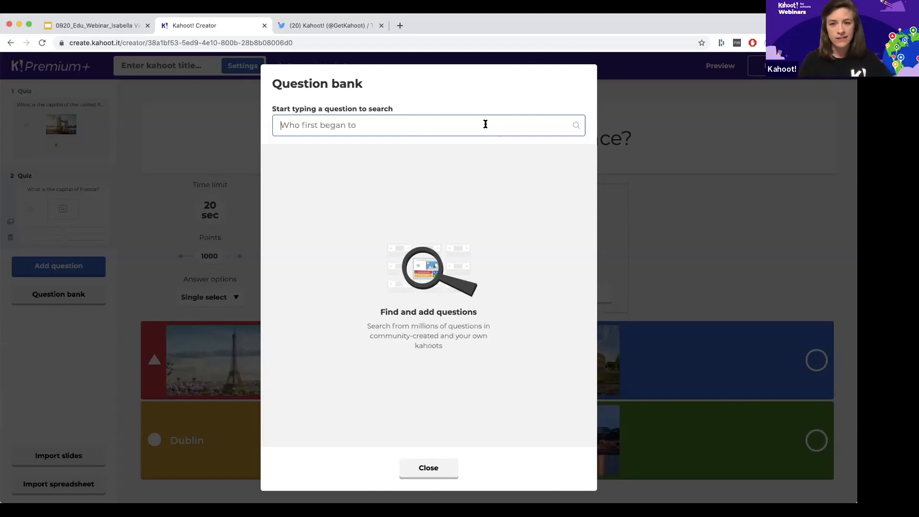
{"action": "type", "text": "What is the capital of"}
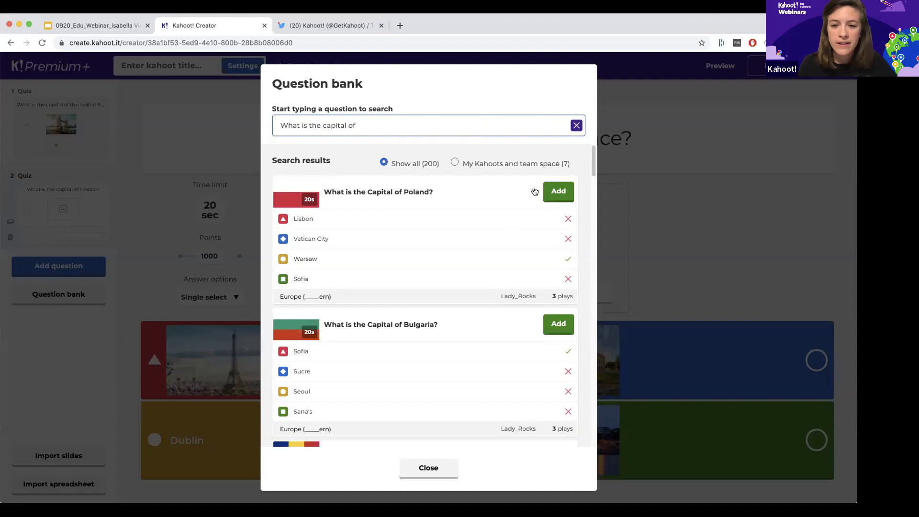
{"action": "left_click", "coordinate": [553, 198]}
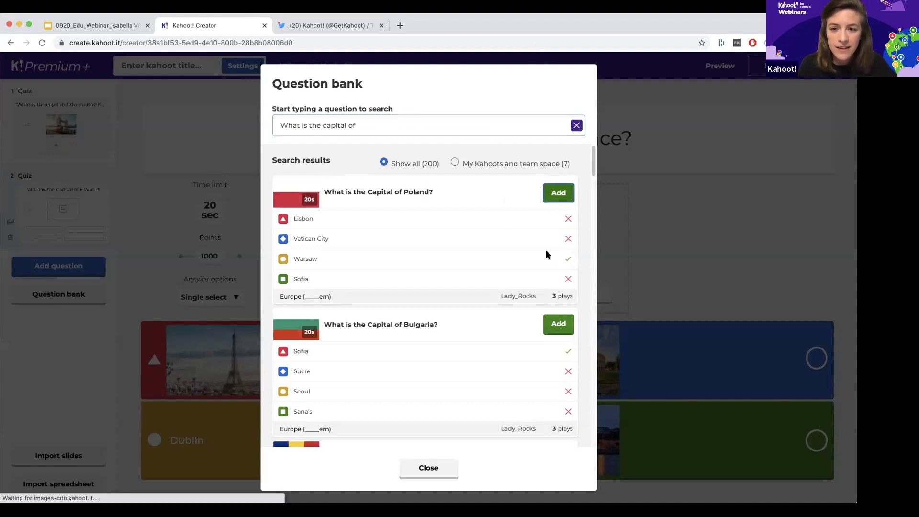
{"action": "scroll", "coordinate": [543, 254], "scroll_direction": "down", "scroll_amount": 1}
{"action": "scroll", "coordinate": [542, 257], "scroll_direction": "down", "scroll_amount": 2}
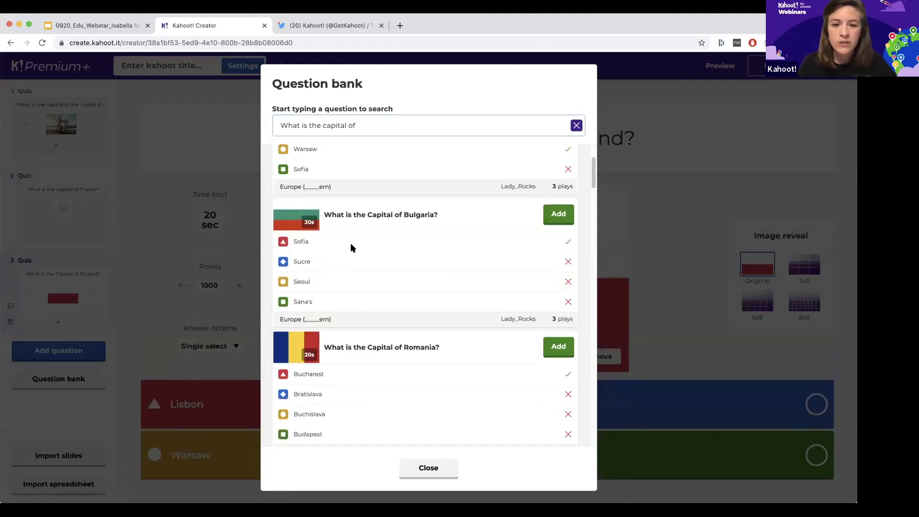
{"action": "left_click", "coordinate": [556, 215]}
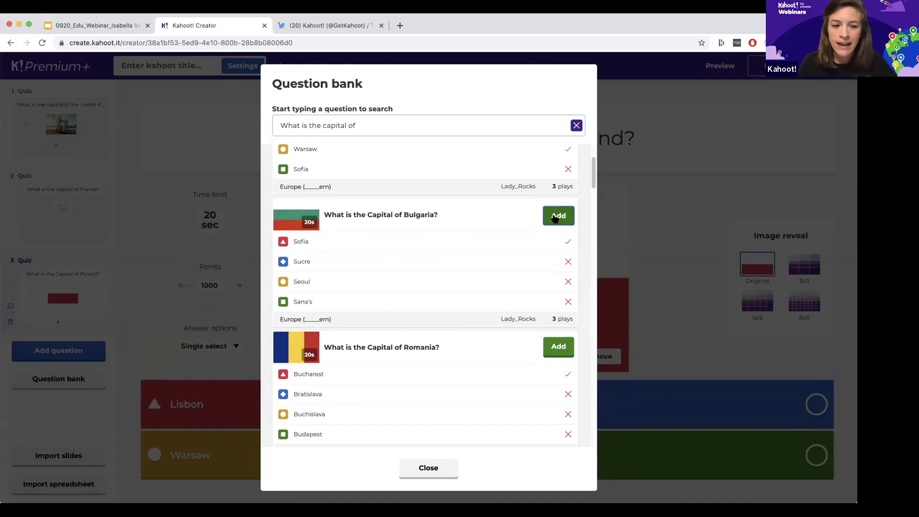
{"action": "scroll", "coordinate": [541, 228], "scroll_direction": "down", "scroll_amount": 2}
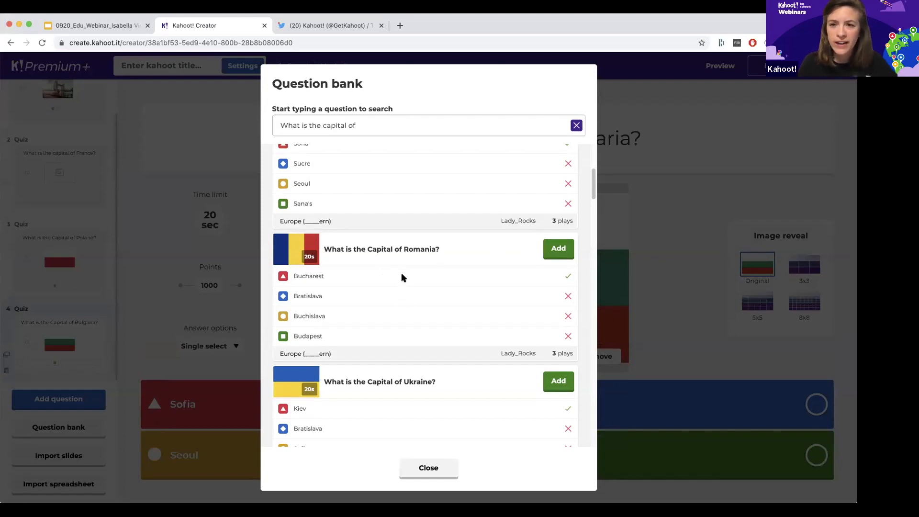
{"action": "left_click", "coordinate": [567, 250]}
{"action": "scroll", "coordinate": [481, 321], "scroll_direction": "down", "scroll_amount": 3}
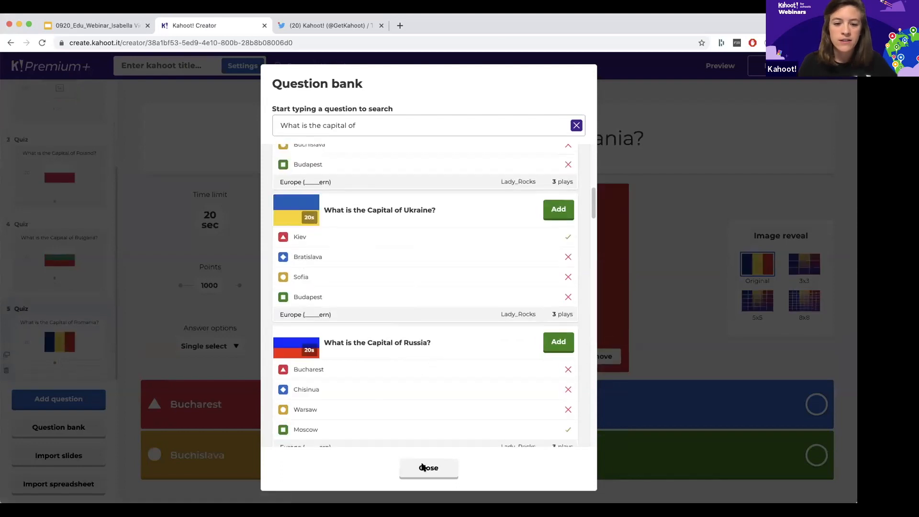
{"action": "left_click", "coordinate": [412, 474]}
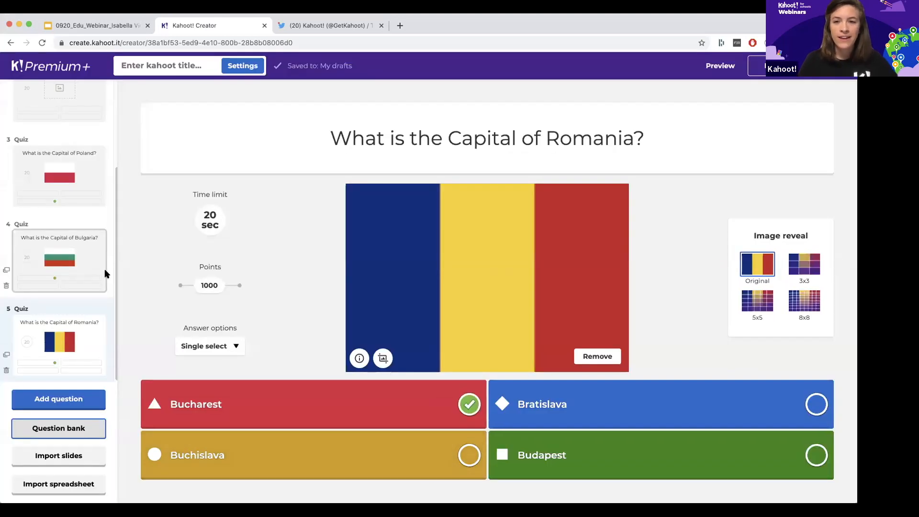
- Replace the answer "Vatican City" with "Krakow" in the question about the capital of Poland
{"action": "left_click", "coordinate": [48, 169]}
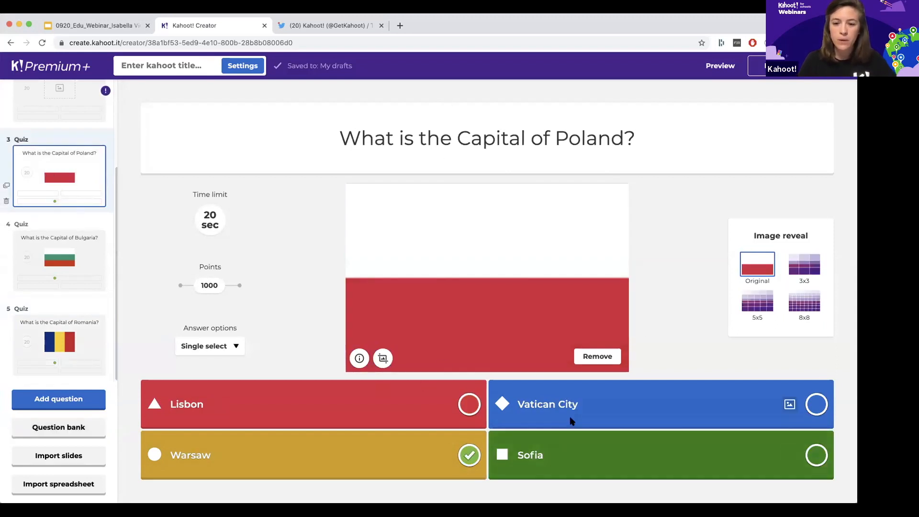
{"action": "left_click_drag", "start_coordinate": [557, 404], "coordinate": [519, 404]}
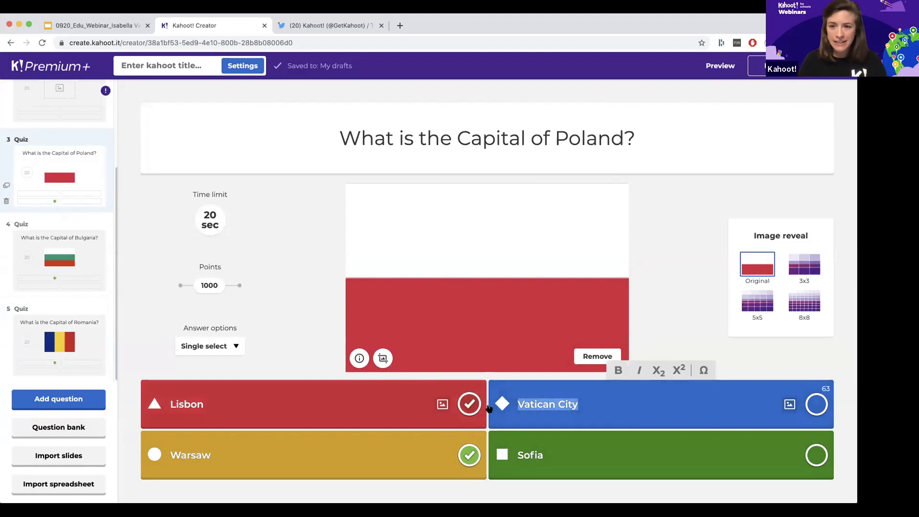
{"action": "key", "text": "BackSpace"}
{"action": "type", "text": "Krakow"}
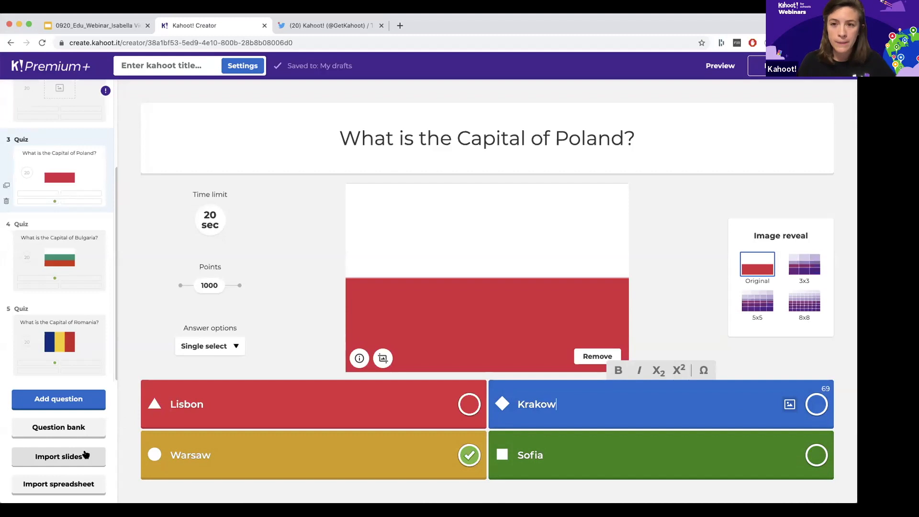
- Review the options for importing slides from a presentation, and close them without uploading a file
{"action": "left_click", "coordinate": [58, 456]}
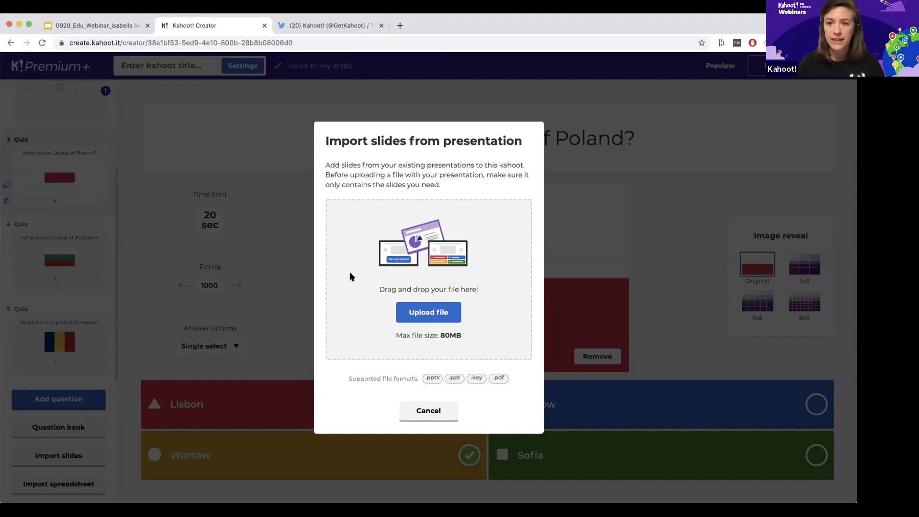
{"action": "left_click", "coordinate": [429, 410]}
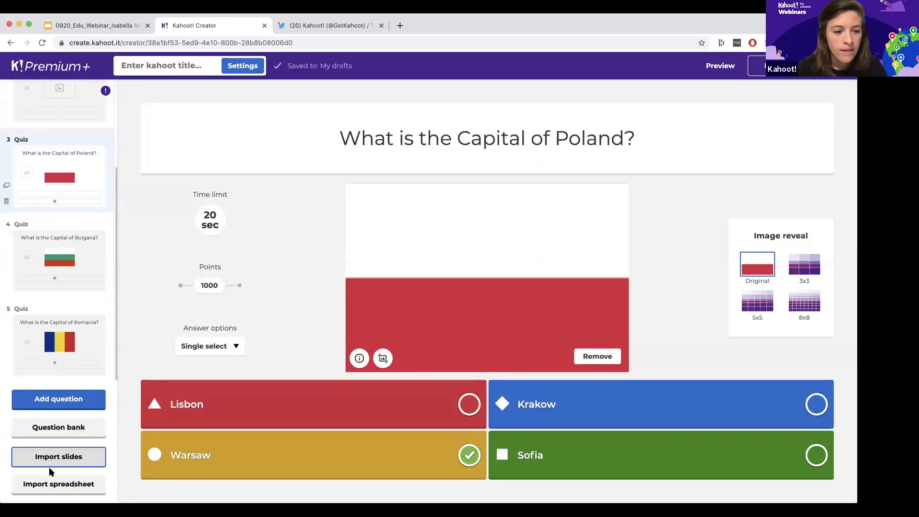
- Review the spreadsheet import options, including the downloadable template, and close them without uploading a file
{"action": "left_click", "coordinate": [68, 488]}
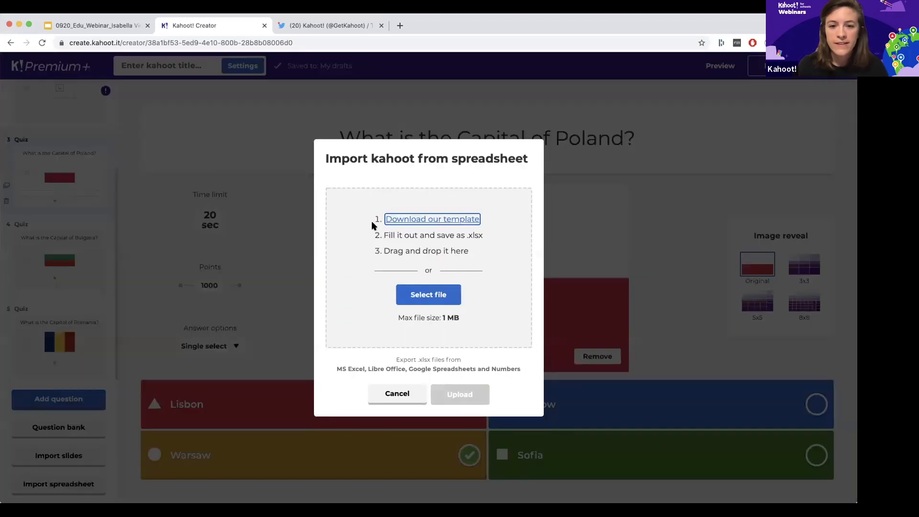
{"action": "left_click", "coordinate": [447, 221]}
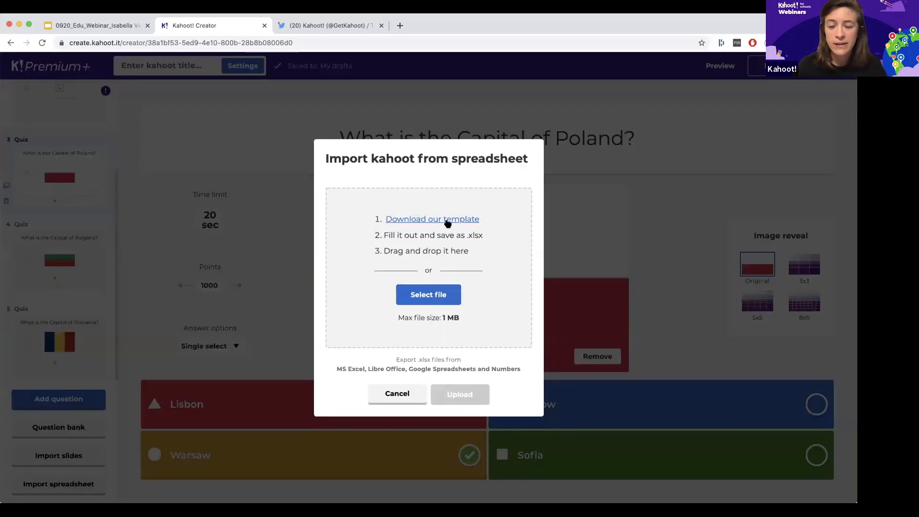
{"action": "left_click", "coordinate": [446, 221]}
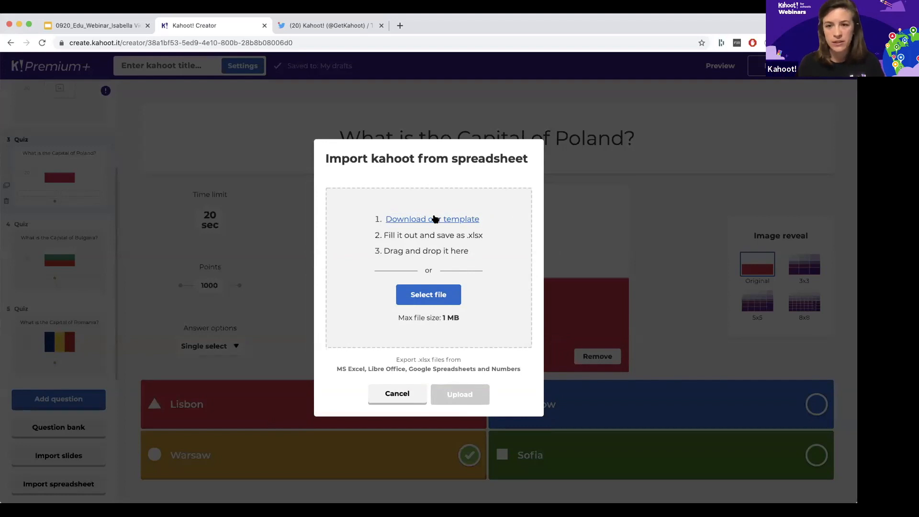
{"action": "left_click", "coordinate": [392, 393]}
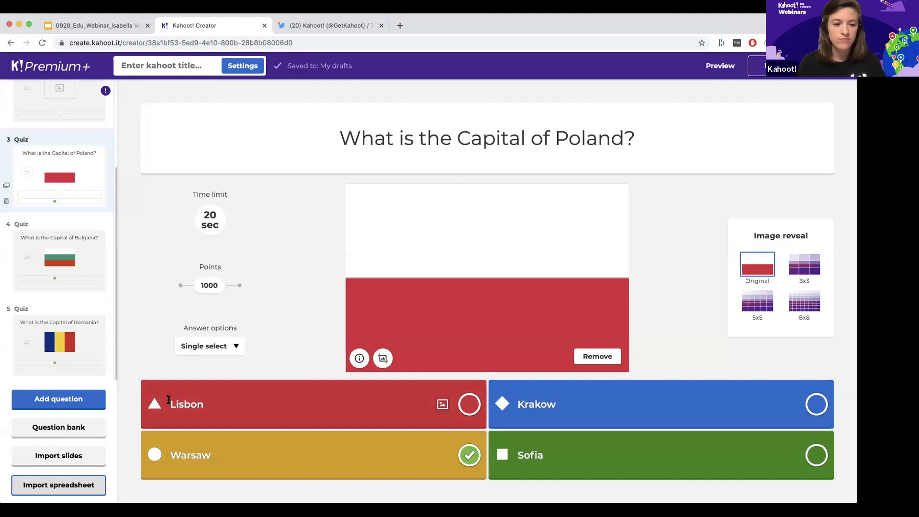
- Add a true or false question stating "The capital of Ireland is Dublin." and mark True as the correct answer
{"action": "left_click", "coordinate": [96, 401]}
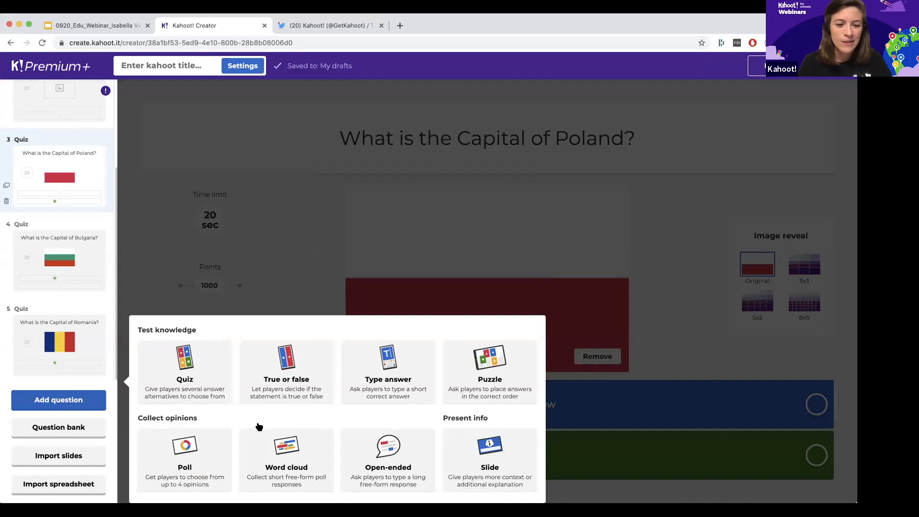
{"action": "left_click", "coordinate": [270, 381]}
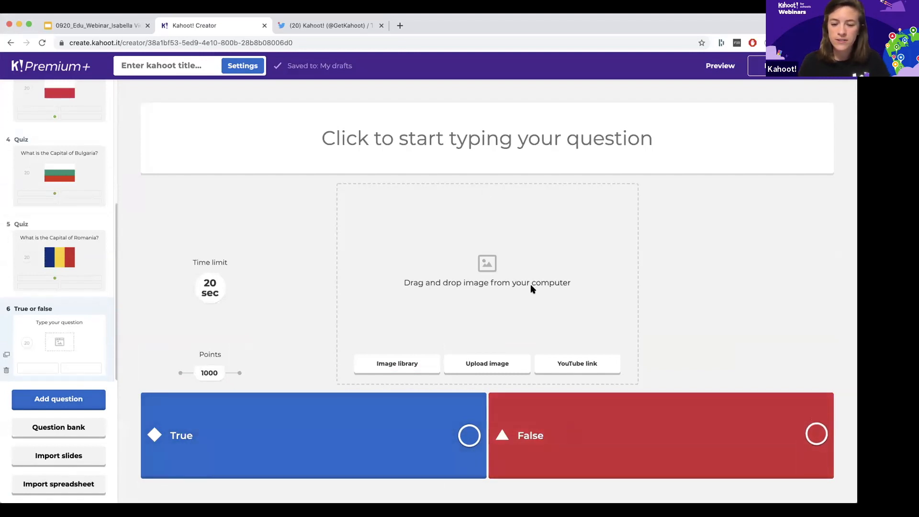
{"action": "left_click", "coordinate": [484, 138]}
{"action": "type", "text": "The capital of Ireland is Dublin."}
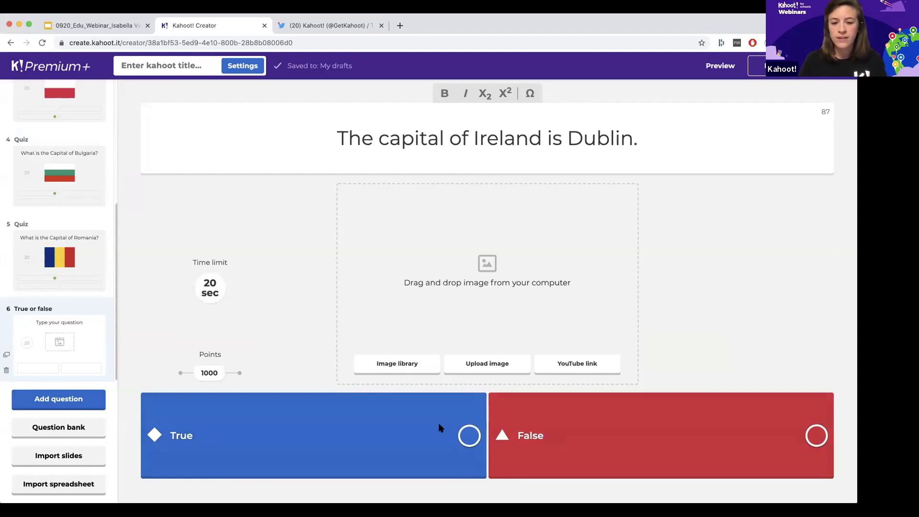
{"action": "left_click", "coordinate": [469, 435]}
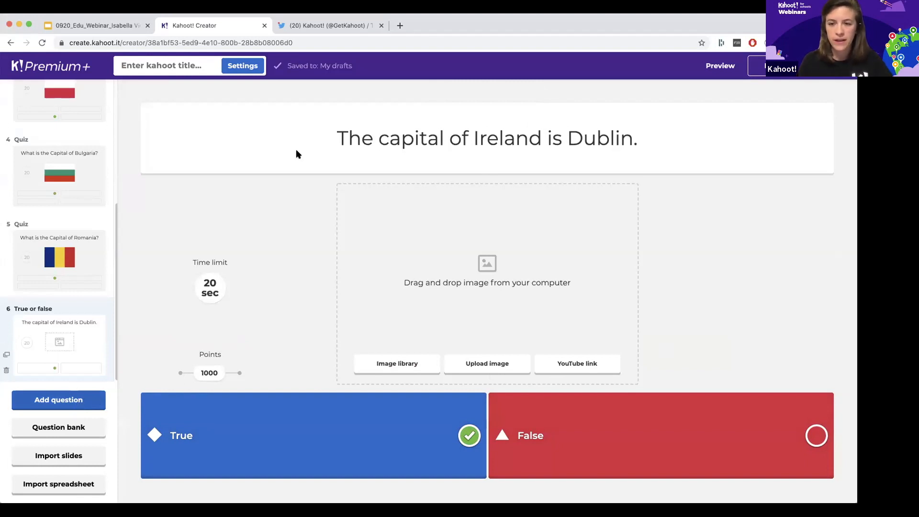
- Add a type answer question "What is the capital of Sweden?" with "Stockholm" as the correct answer
{"action": "left_click", "coordinate": [70, 400]}
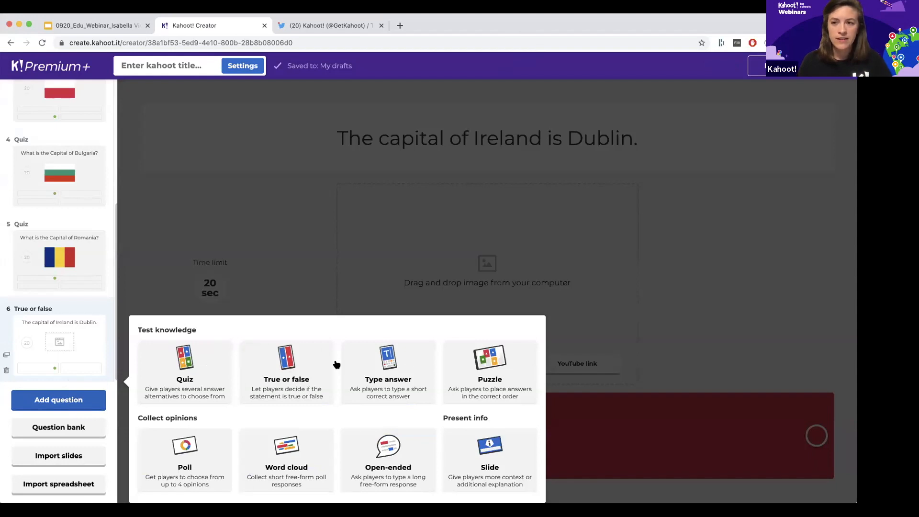
{"action": "left_click", "coordinate": [417, 391]}
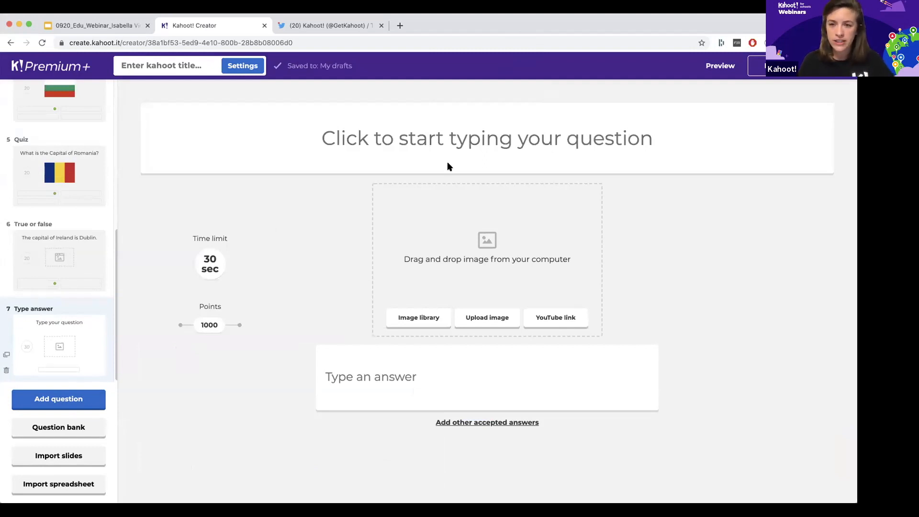
{"action": "left_click", "coordinate": [501, 148]}
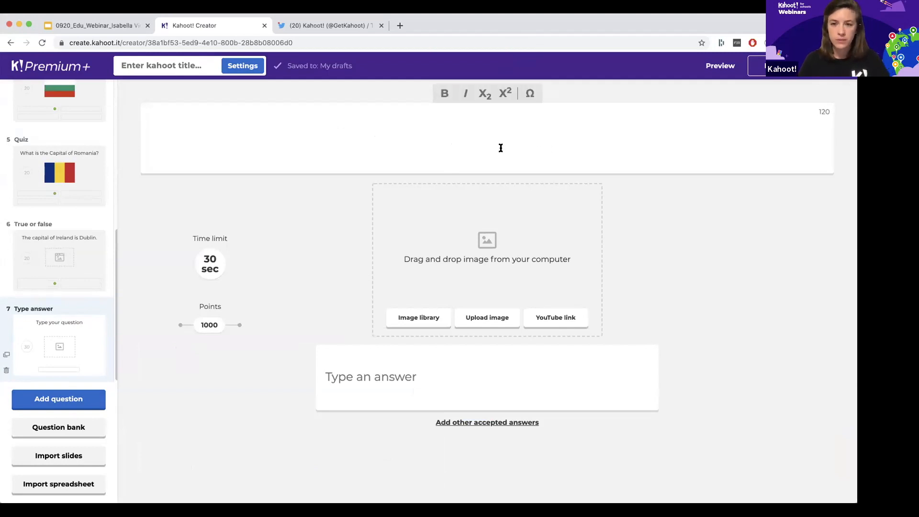
{"action": "type", "text": "What is the "}
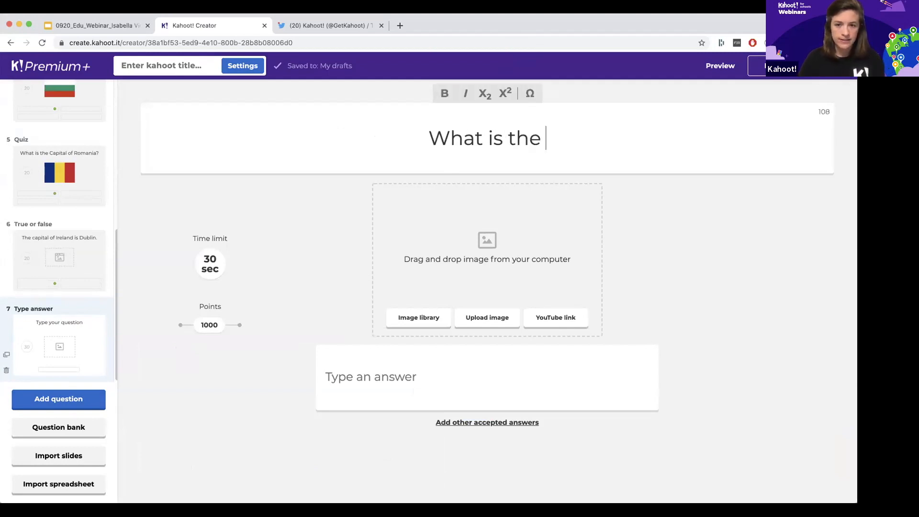
{"action": "type", "text": "capital of S"}
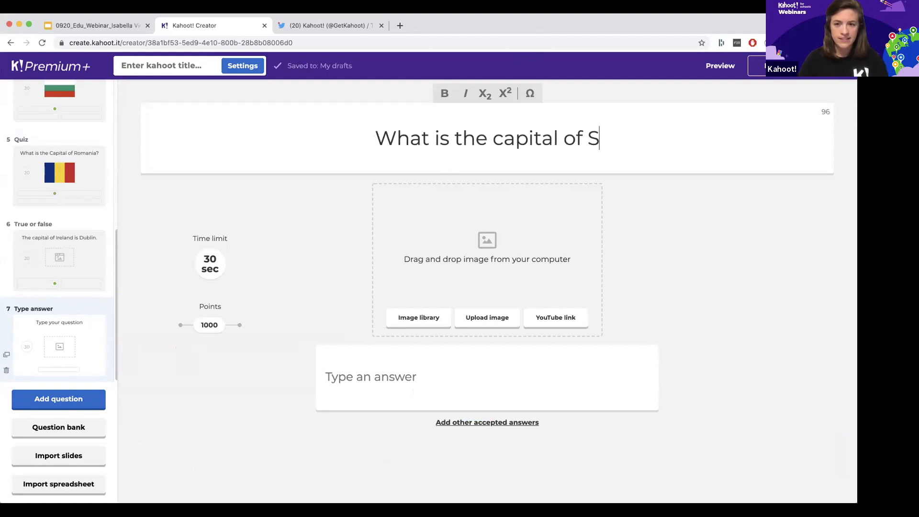
{"action": "type", "text": "weden?"}
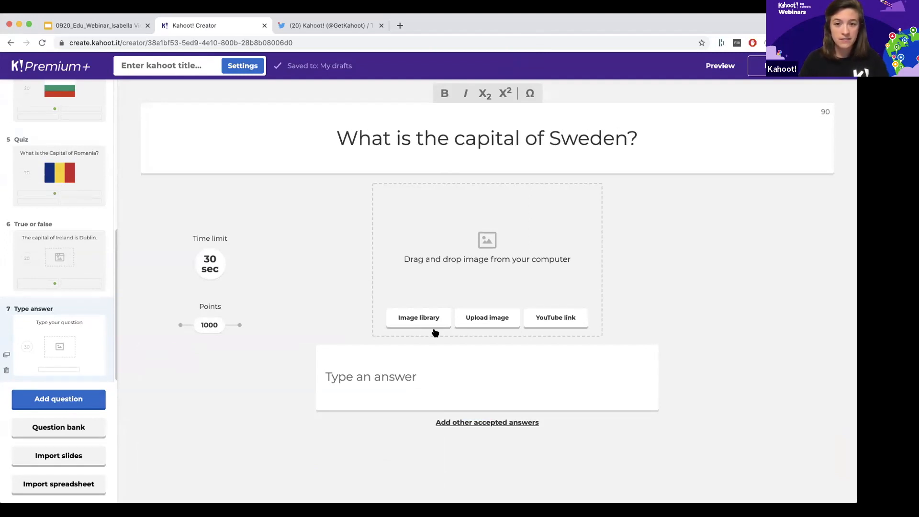
{"action": "left_click", "coordinate": [421, 381]}
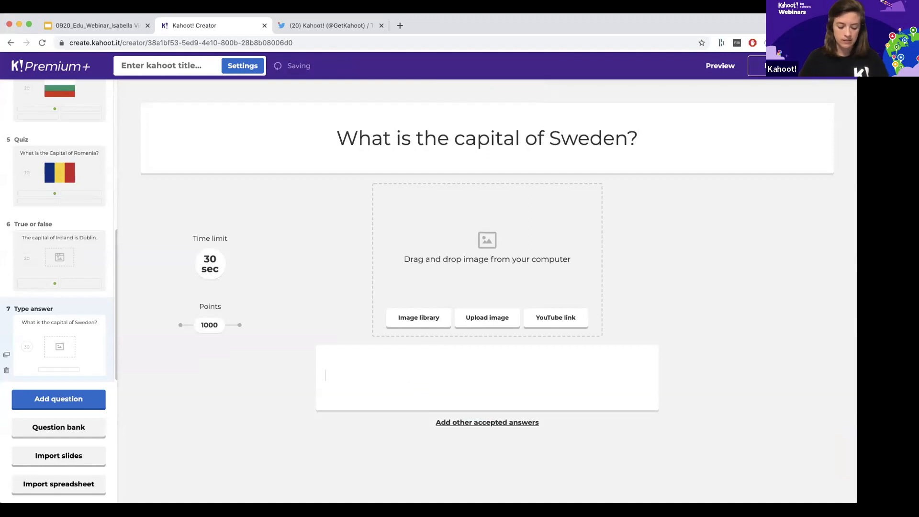
{"action": "type", "text": "Stockholm"}
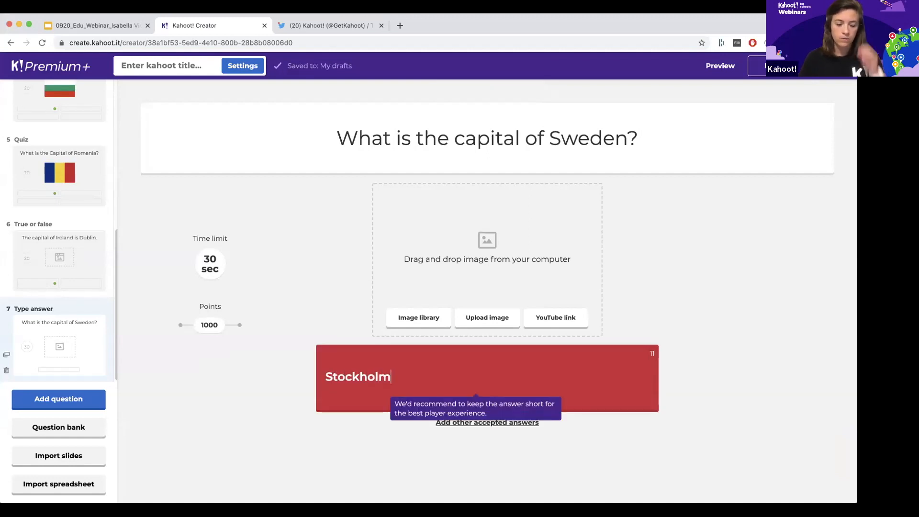
{"action": "left_click", "coordinate": [707, 259]}
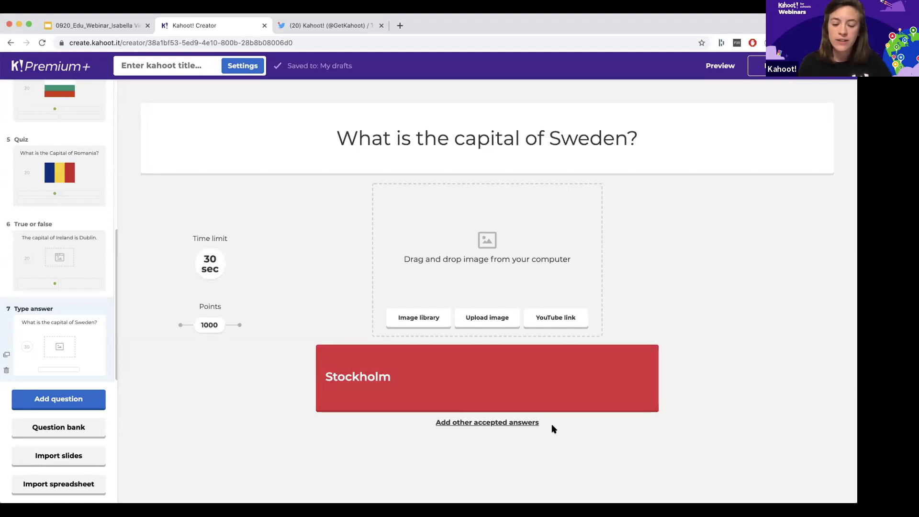
- Add "Stokhome" as another accepted answer to the Sweden question, plus one further accepted answer left blank
{"action": "left_click", "coordinate": [486, 422]}
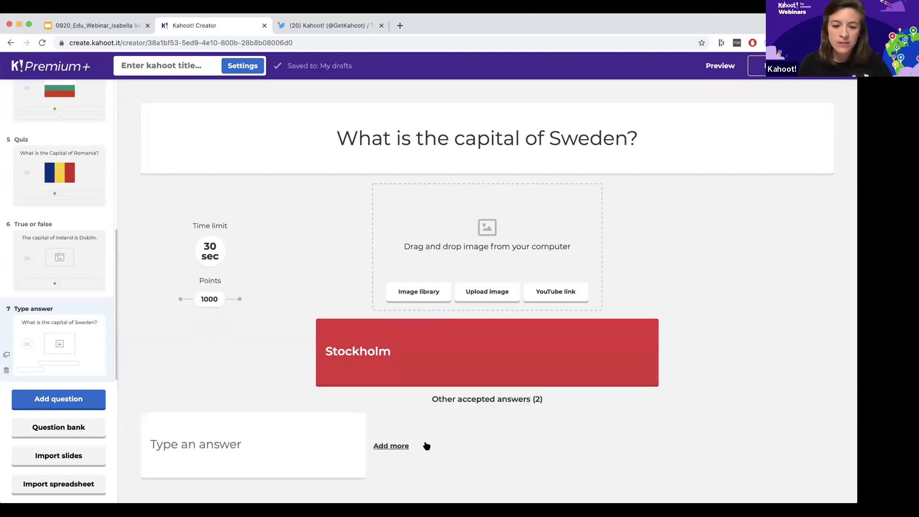
{"action": "left_click", "coordinate": [238, 446]}
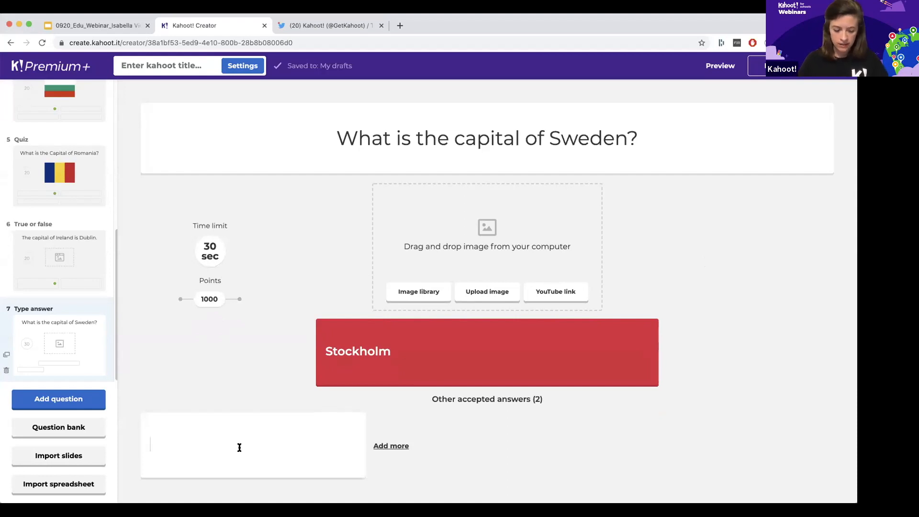
{"action": "type", "text": "Sto"}
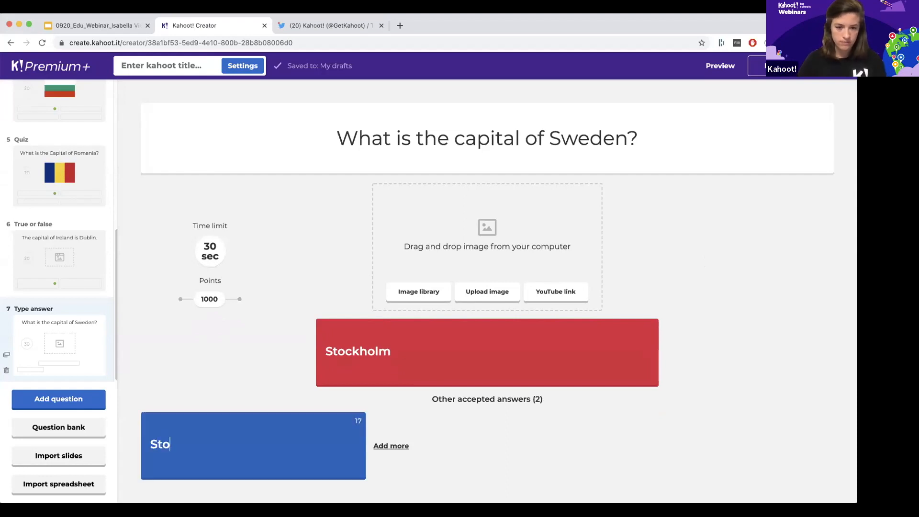
{"action": "type", "text": "kjholm"}
{"action": "key", "text": "BackSpace"}
{"action": "key", "text": "BackSpace"}
{"action": "key", "text": "BackSpace"}
{"action": "key", "text": "BackSpace"}
{"action": "key", "text": "BackSpace"}
{"action": "type", "text": "home"}
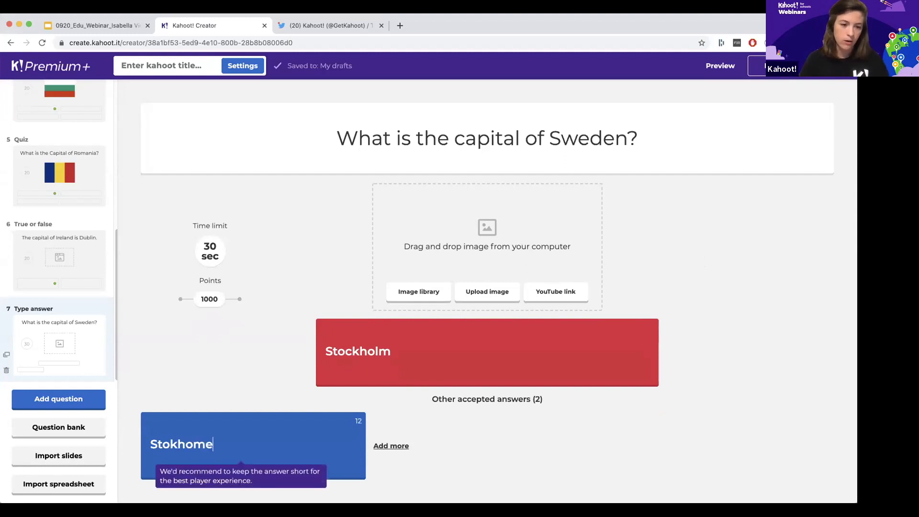
{"action": "left_click", "coordinate": [401, 447]}
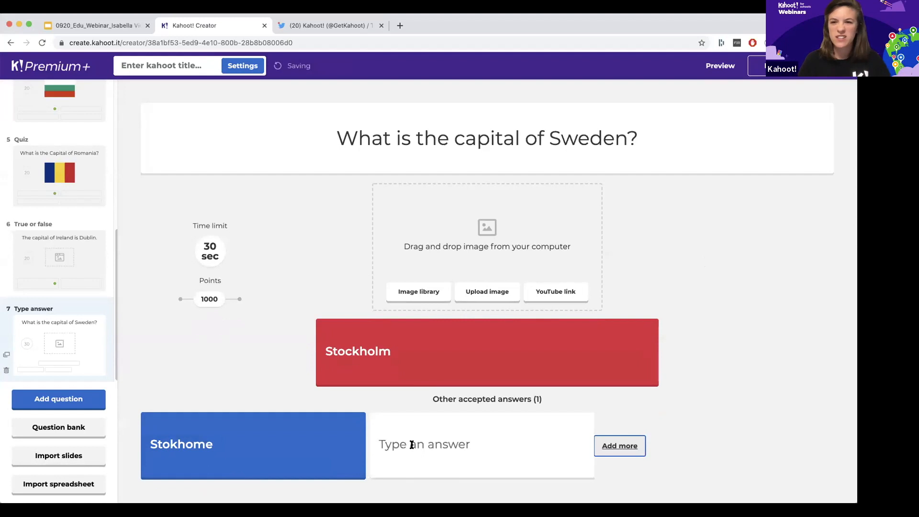
{"action": "left_click", "coordinate": [412, 445]}
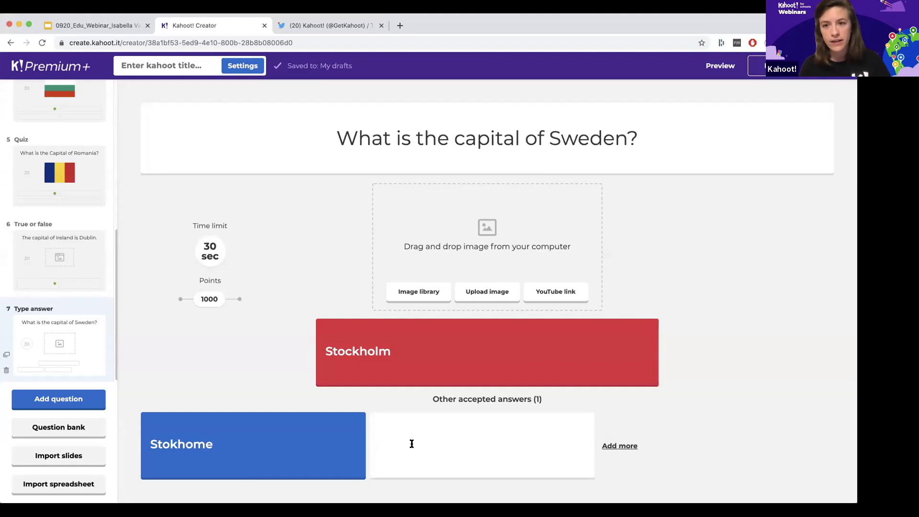
{"action": "left_click", "coordinate": [412, 444]}
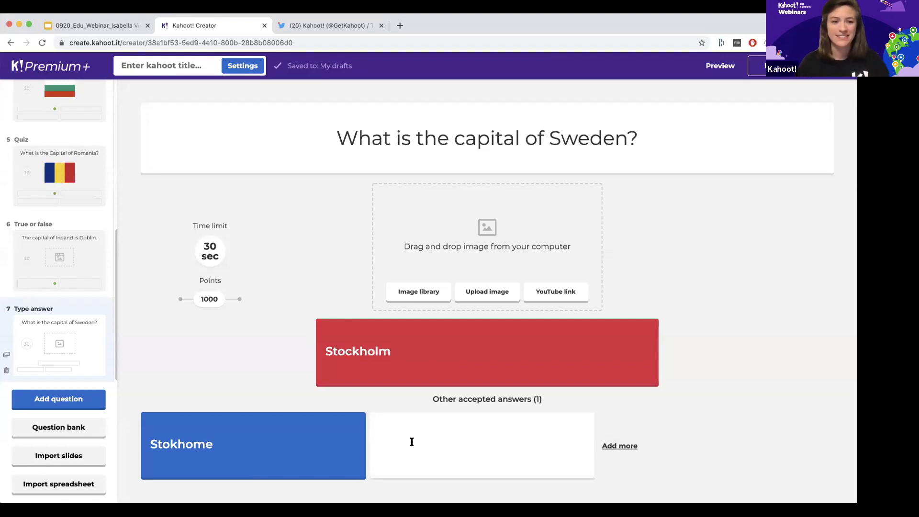
- Add a puzzle question with the text "What is the capital of Spain?"
{"action": "left_click", "coordinate": [89, 401]}
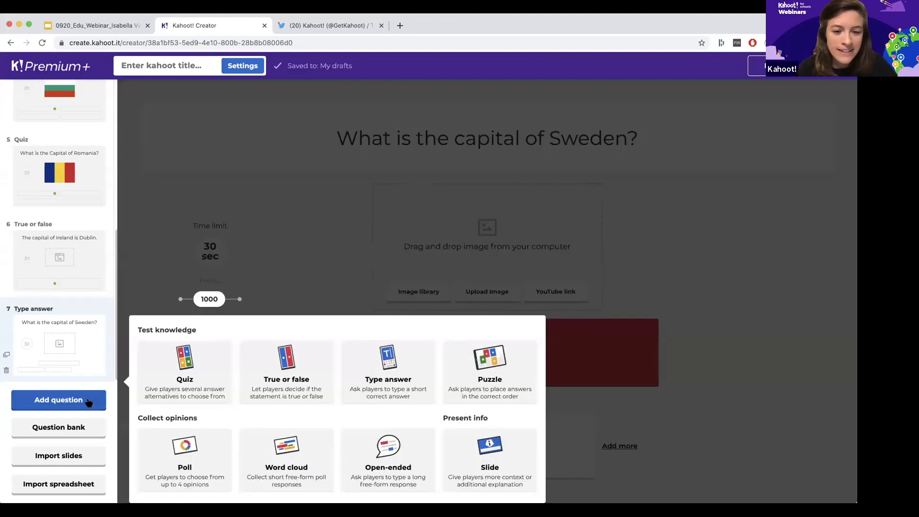
{"action": "left_click", "coordinate": [494, 379]}
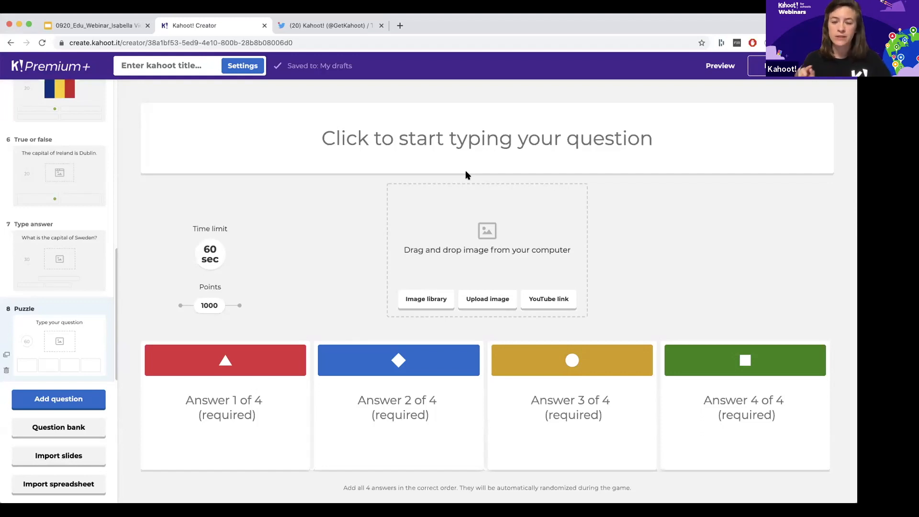
{"action": "left_click", "coordinate": [470, 147]}
{"action": "type", "text": "What is the capi"}
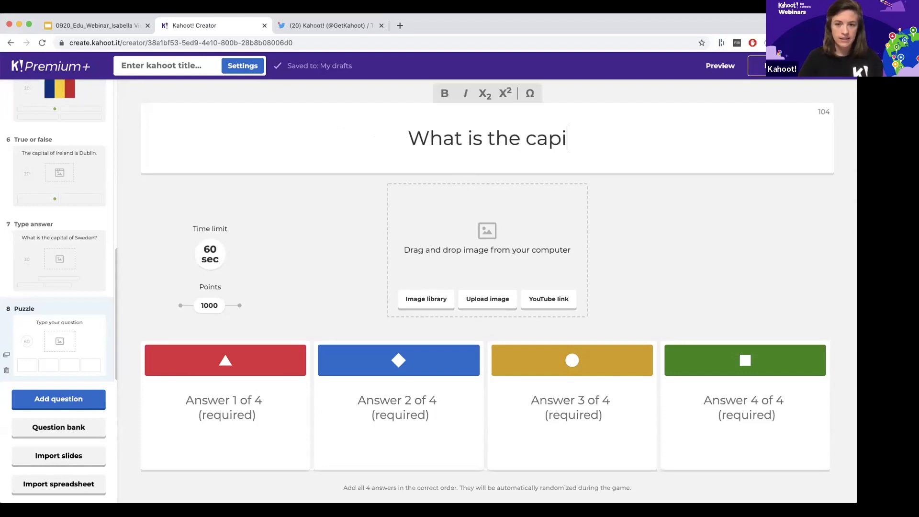
{"action": "type", "text": "tal of "}
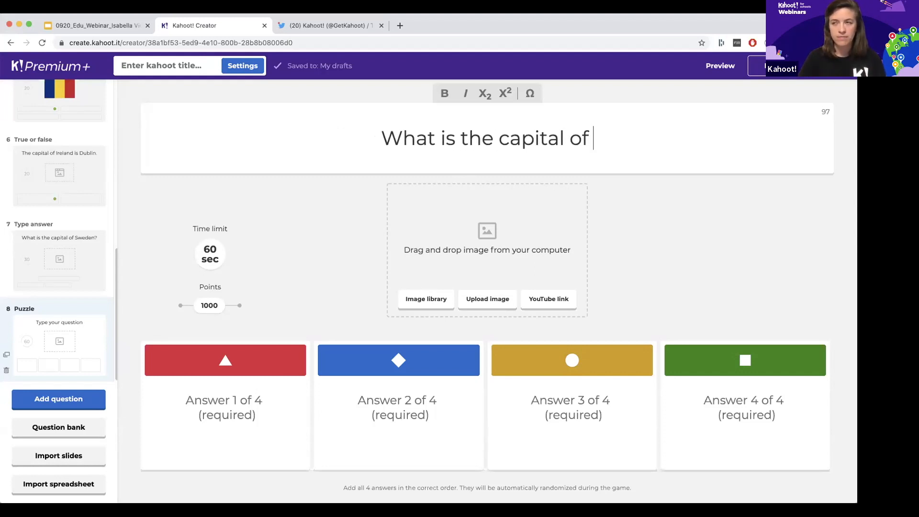
{"action": "type", "text": "Spain?"}
- Fill the four puzzle answers in correct order with "M", "a", "dr" and "id"
{"action": "left_click", "coordinate": [238, 416]}
{"action": "type", "text": "M"}
{"action": "key", "text": "Tab"}
{"action": "type", "text": "a"}
{"action": "key", "text": "Tab"}
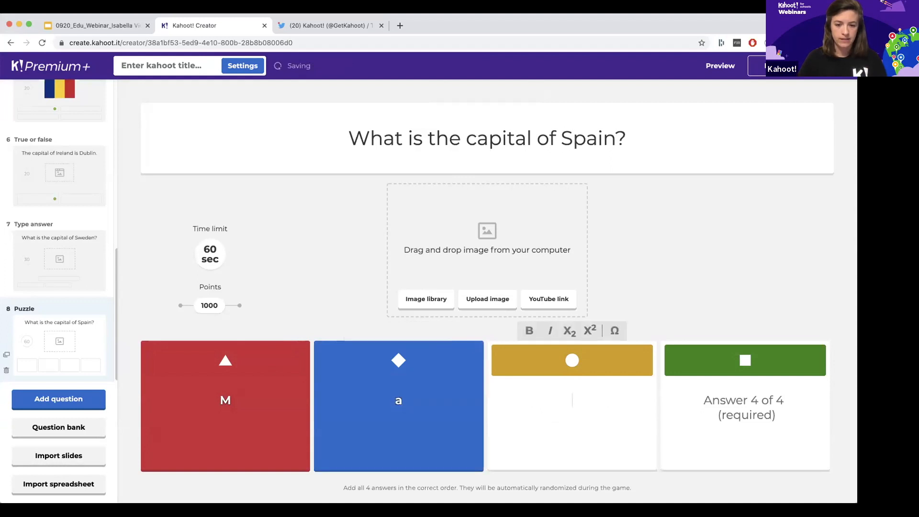
{"action": "type", "text": "Dr"}
{"action": "key", "text": "Tab"}
{"action": "type", "text": "id"}
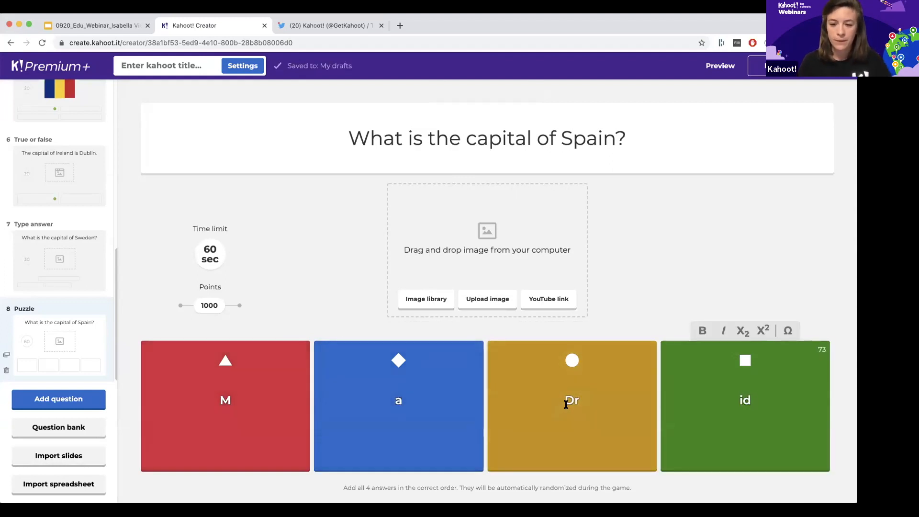
{"action": "left_click", "coordinate": [568, 404]}
{"action": "key", "text": "BackSpace"}
{"action": "type", "text": "d"}
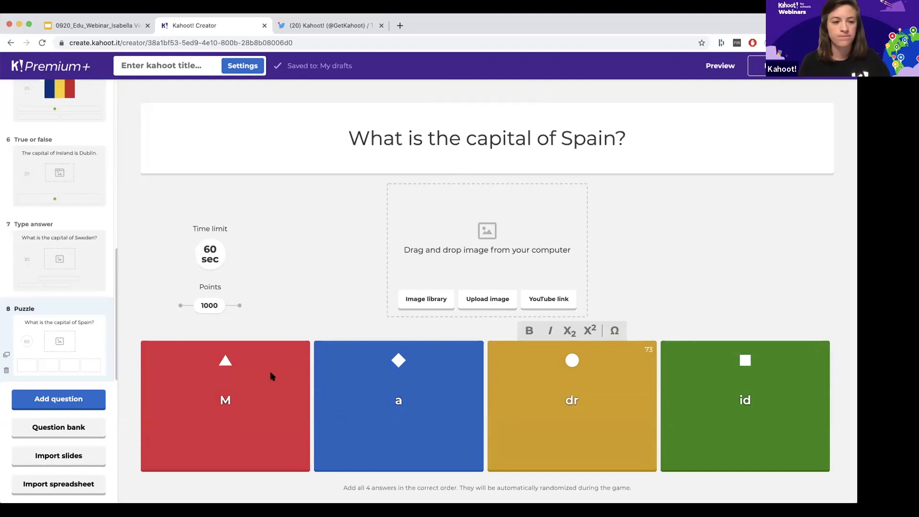
- Add a blank single-select poll question and a blank information slide to the end of the kahoot
{"action": "left_click", "coordinate": [89, 403]}
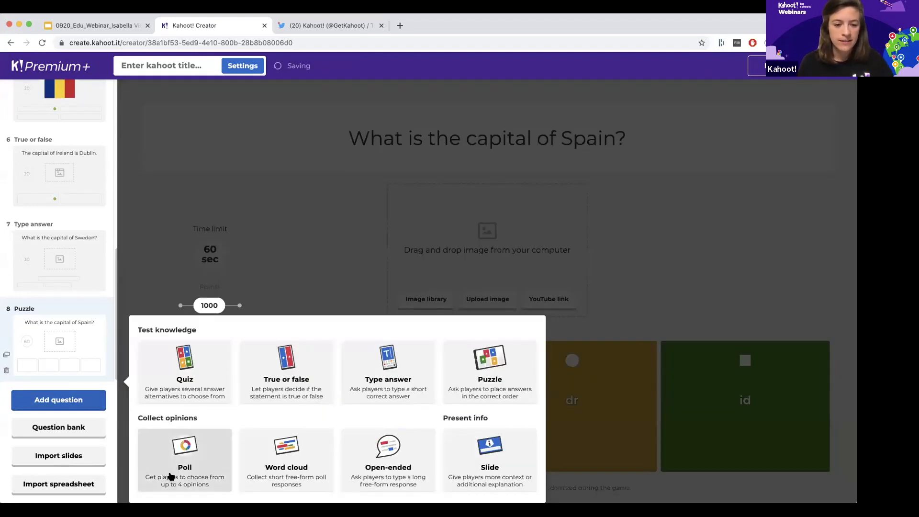
{"action": "left_click", "coordinate": [197, 464]}
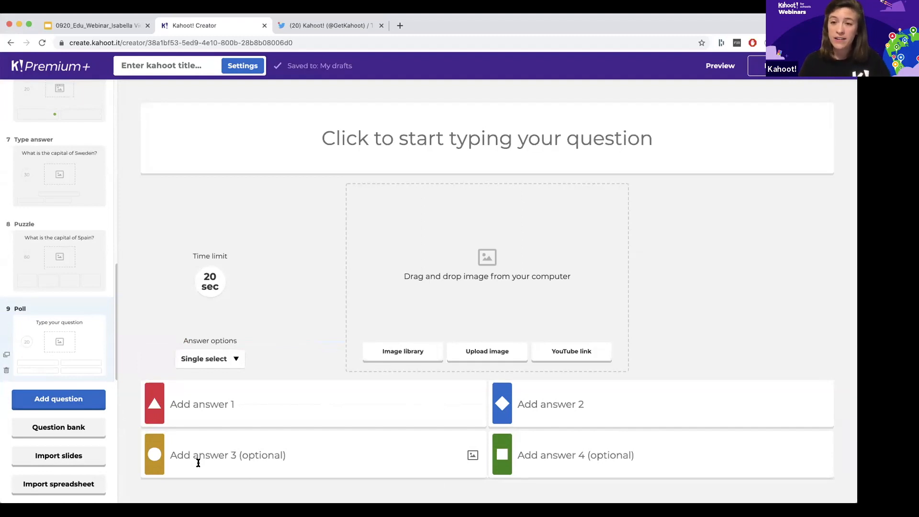
{"action": "left_click", "coordinate": [77, 404]}
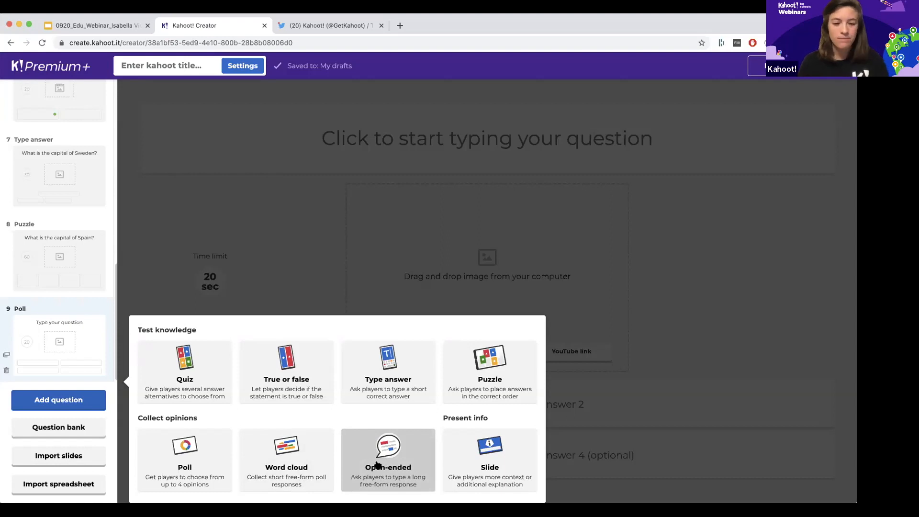
{"action": "left_click", "coordinate": [480, 467]}
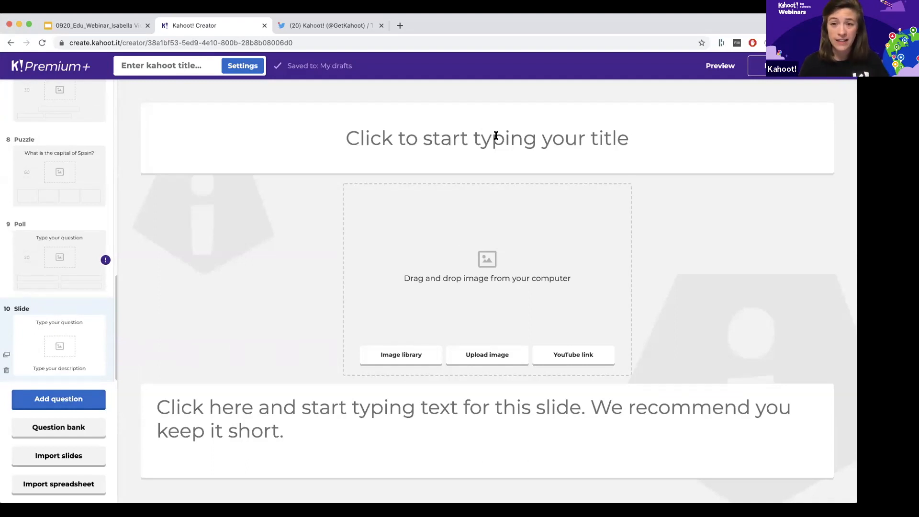
{"action": "left_click", "coordinate": [542, 136]}
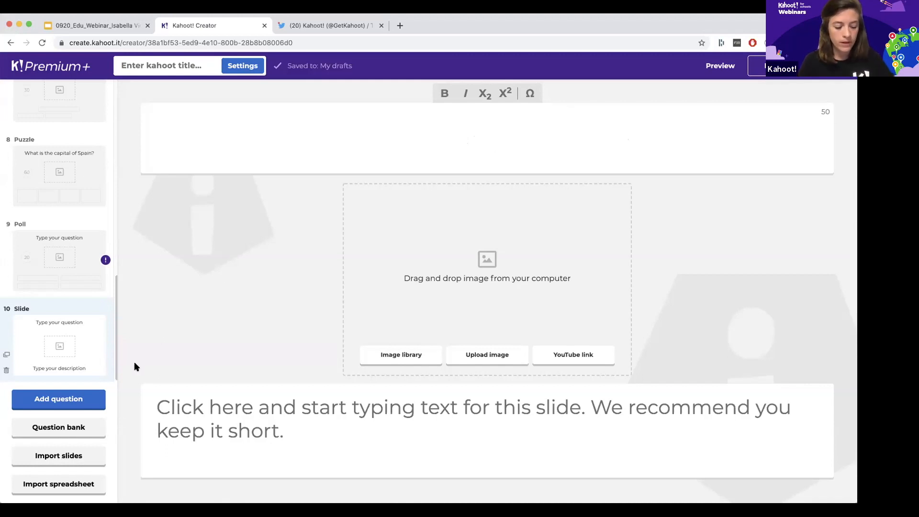
{"action": "left_click", "coordinate": [87, 407]}
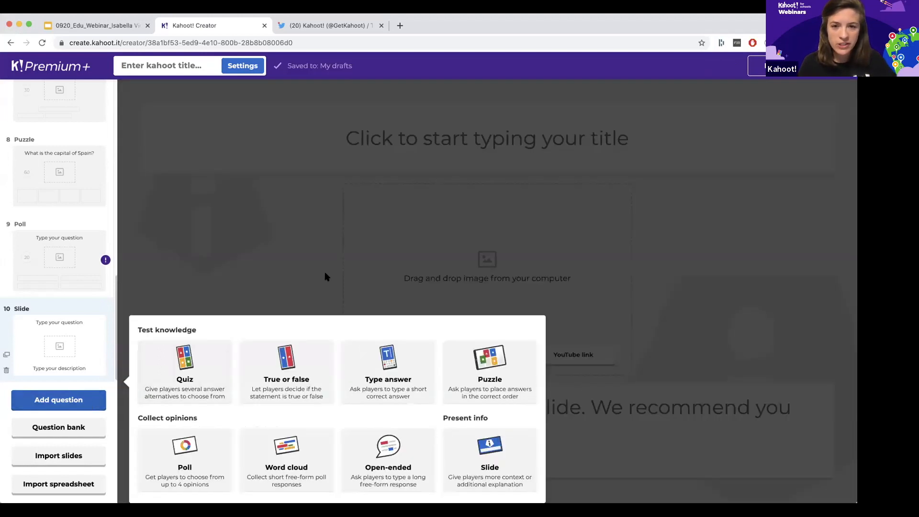
{"action": "left_click", "coordinate": [325, 277]}
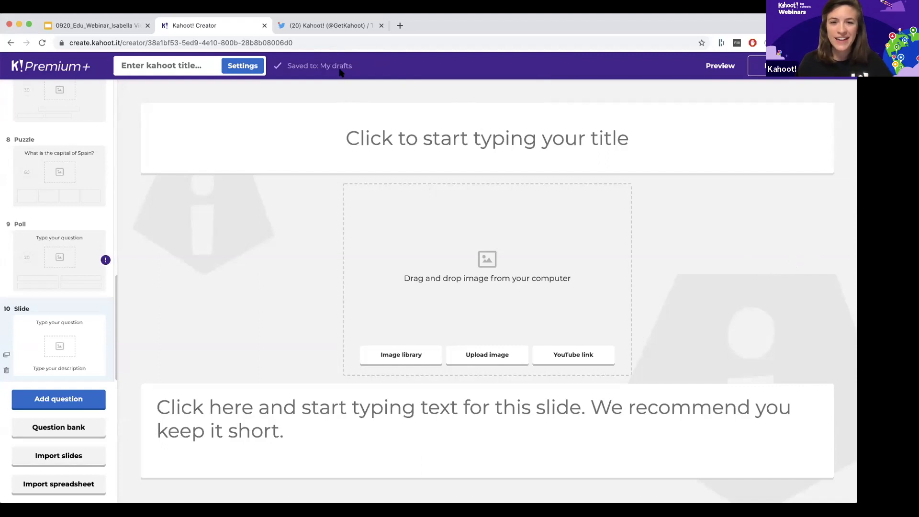
{"action": "left_click", "coordinate": [325, 150]}
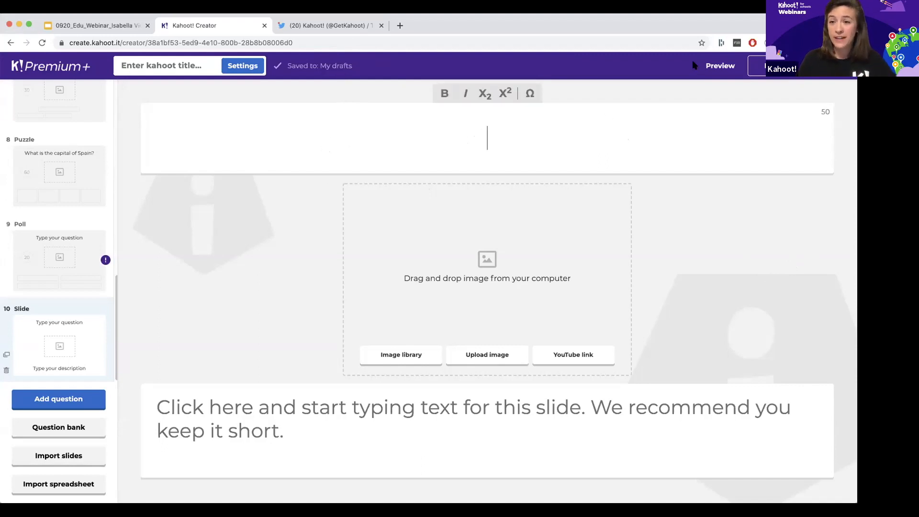
- Leave the kahoot editor and open the "European Countries and Capitals!" kahoot from My Kahoots
{"action": "left_click", "coordinate": [756, 67]}
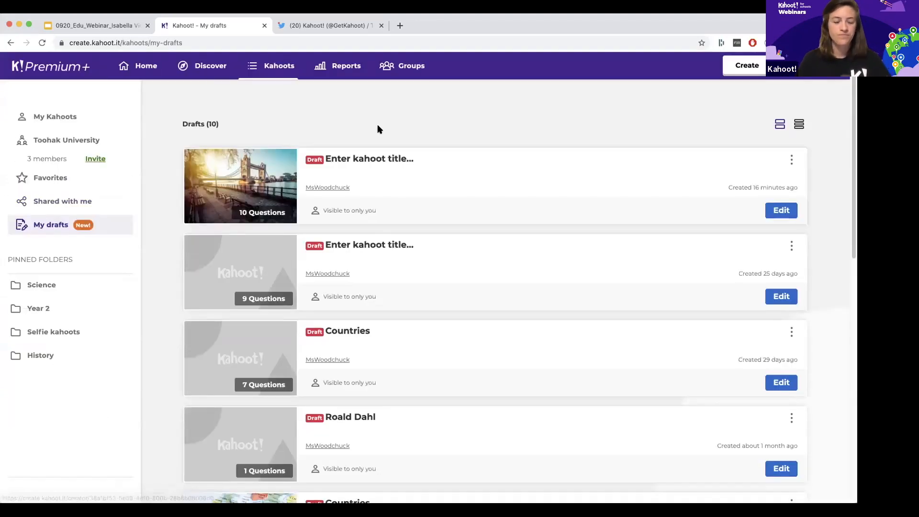
{"action": "left_click", "coordinate": [282, 72]}
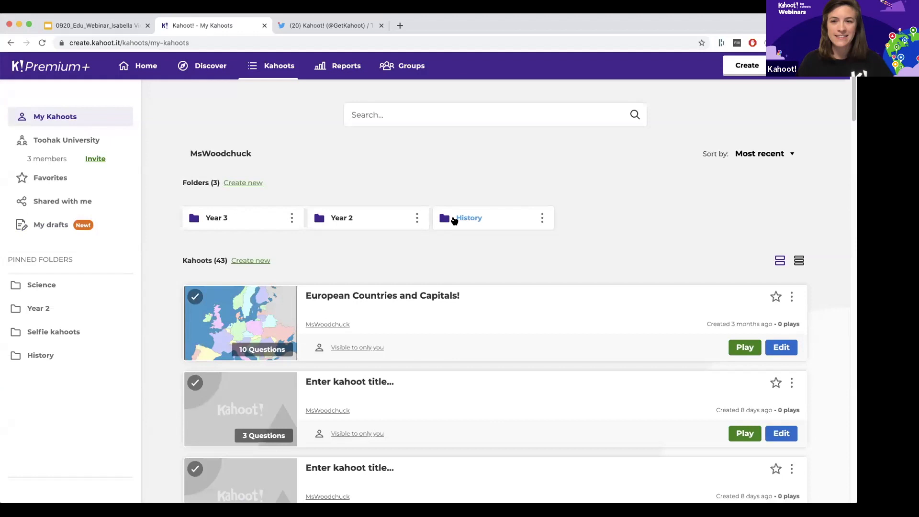
{"action": "scroll", "coordinate": [540, 302], "scroll_direction": "down", "scroll_amount": 1}
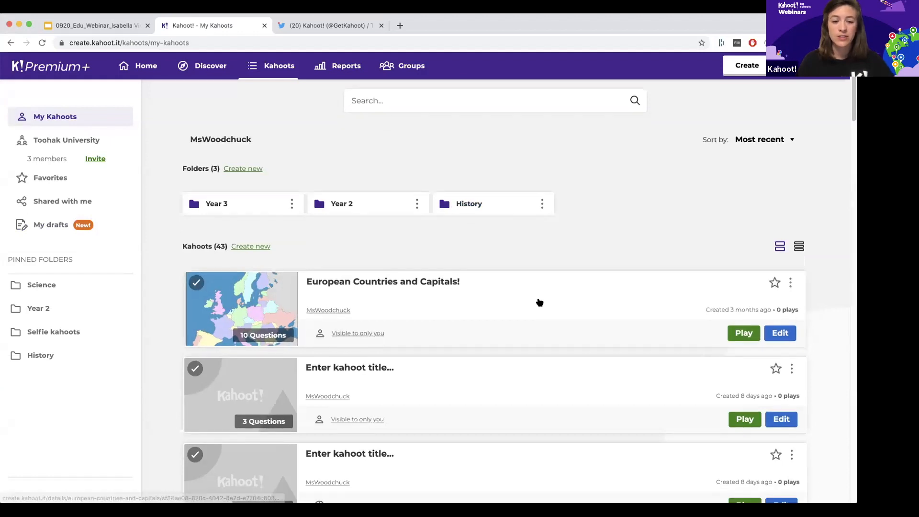
{"action": "scroll", "coordinate": [538, 300], "scroll_direction": "up", "scroll_amount": 1}
{"action": "left_click", "coordinate": [447, 296]}
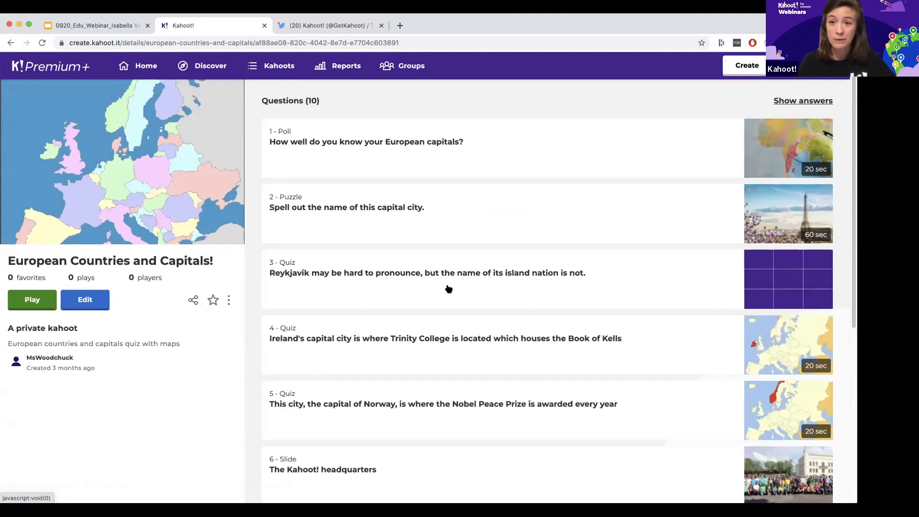
- Set up a self-paced challenge from this kahoot with the deadline Tue 13 Oct at 11:00 PM
{"action": "left_click", "coordinate": [15, 309]}
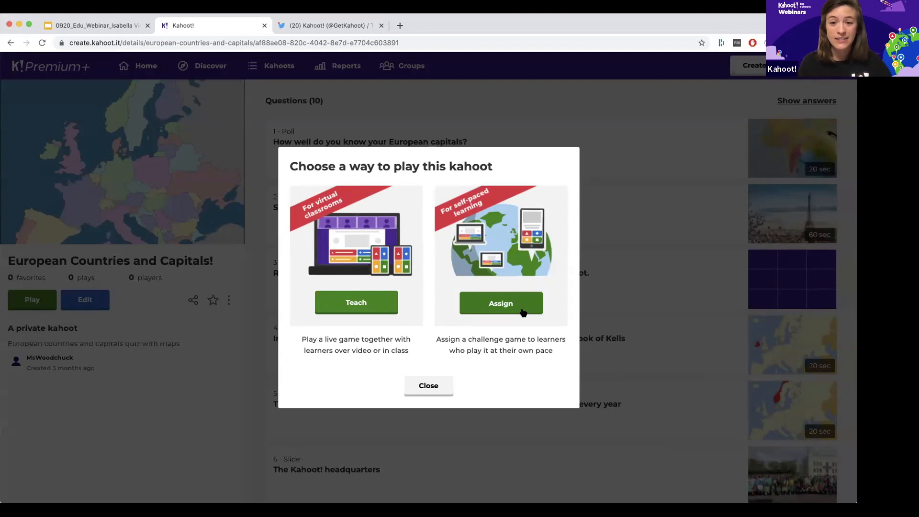
{"action": "left_click", "coordinate": [508, 311]}
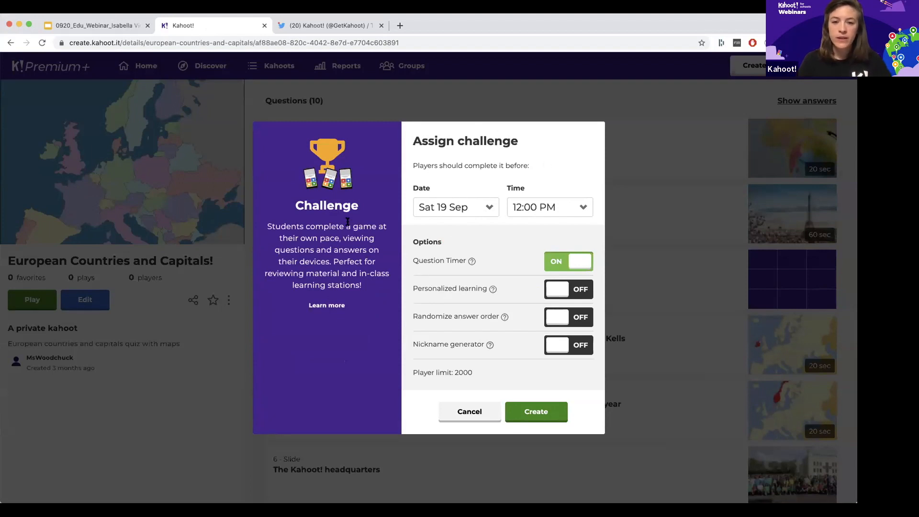
{"action": "left_click", "coordinate": [480, 213]}
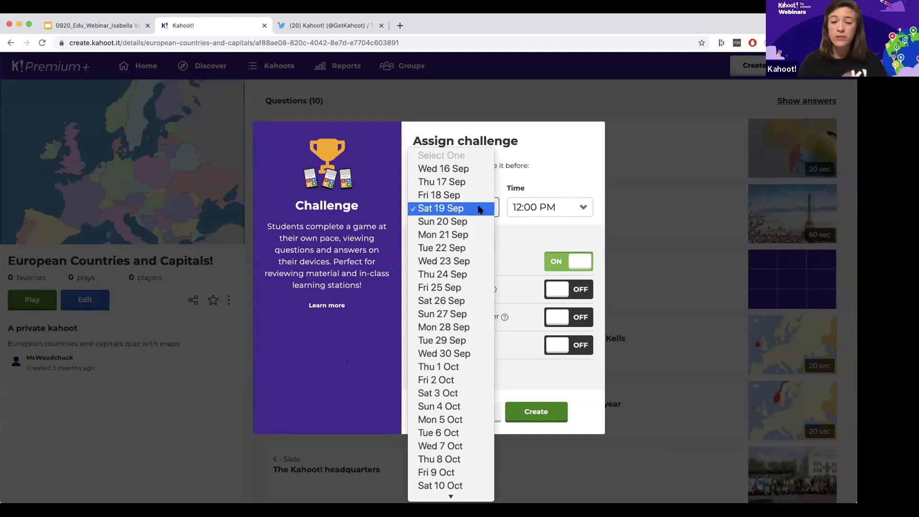
{"action": "scroll", "coordinate": [480, 210], "scroll_direction": "down", "scroll_amount": 3}
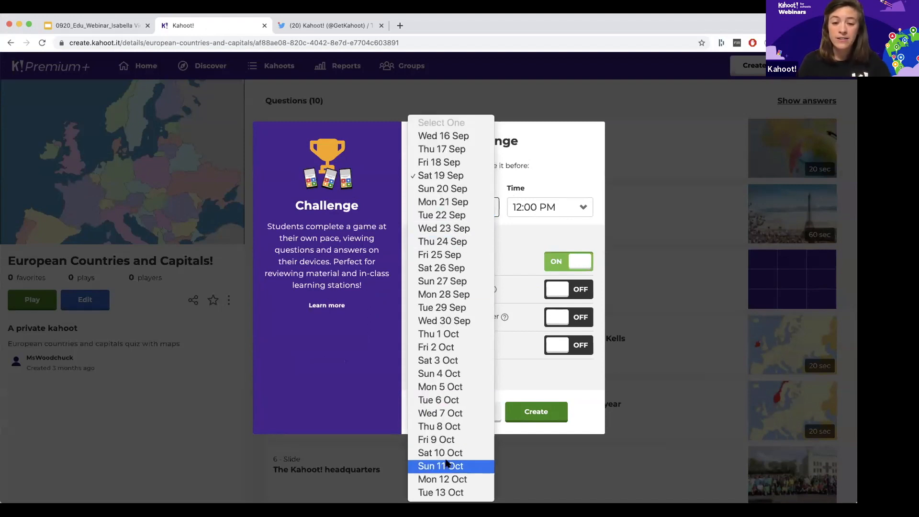
{"action": "left_click", "coordinate": [446, 493]}
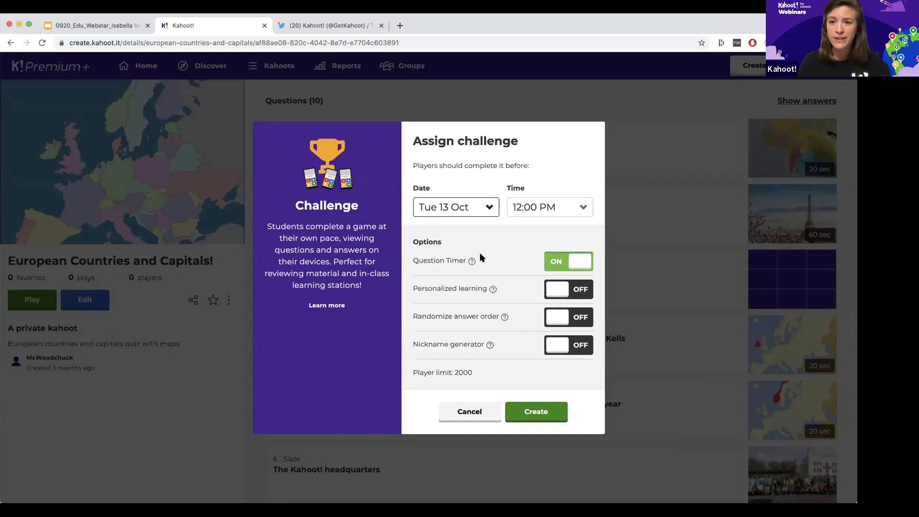
{"action": "left_click", "coordinate": [551, 213]}
{"action": "left_click", "coordinate": [528, 353]}
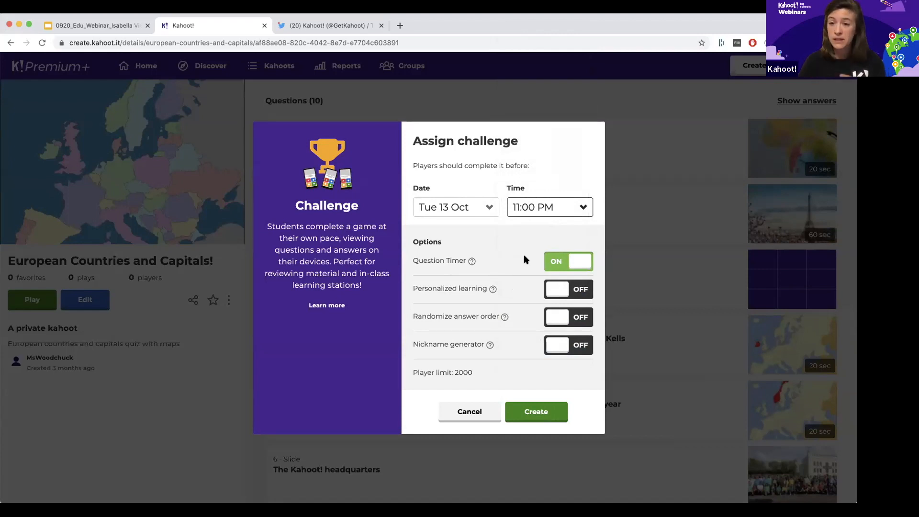
- Try toggling the challenge's question timer, personalized learning and nickname generator options, restoring each to its original setting
{"action": "left_click", "coordinate": [565, 262]}
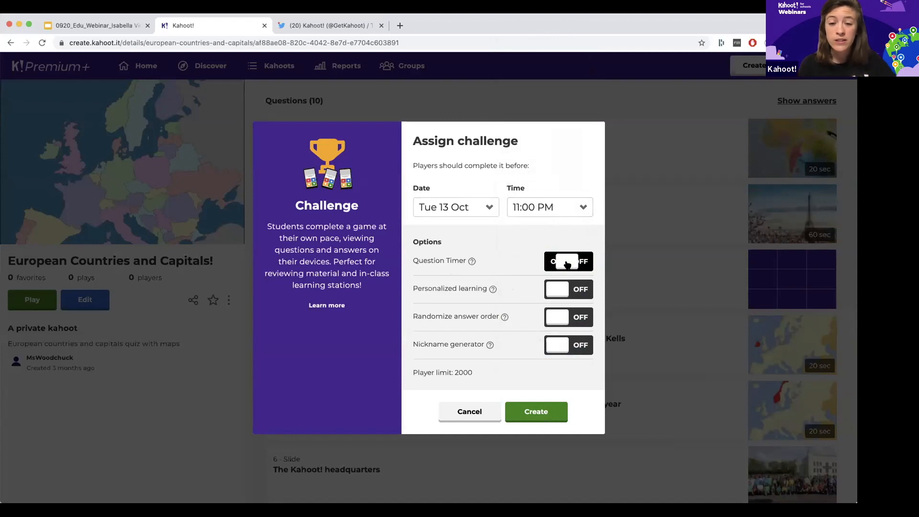
{"action": "left_click", "coordinate": [566, 263]}
{"action": "mouse_move", "coordinate": [494, 289]}
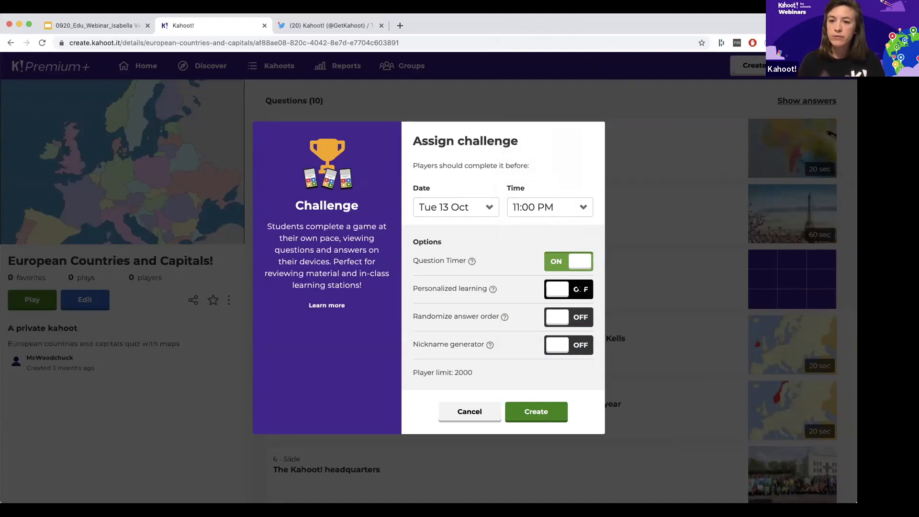
{"action": "left_click", "coordinate": [565, 288]}
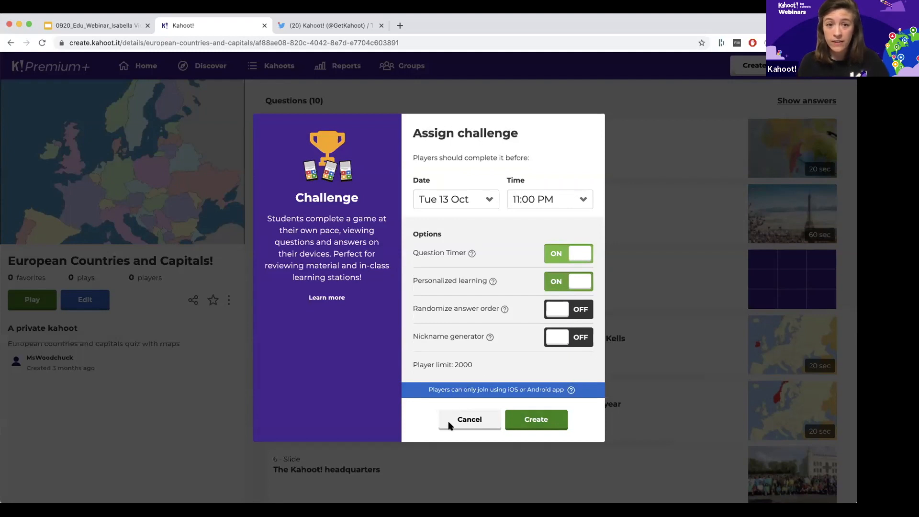
{"action": "left_click_drag", "start_coordinate": [563, 389], "coordinate": [426, 391]}
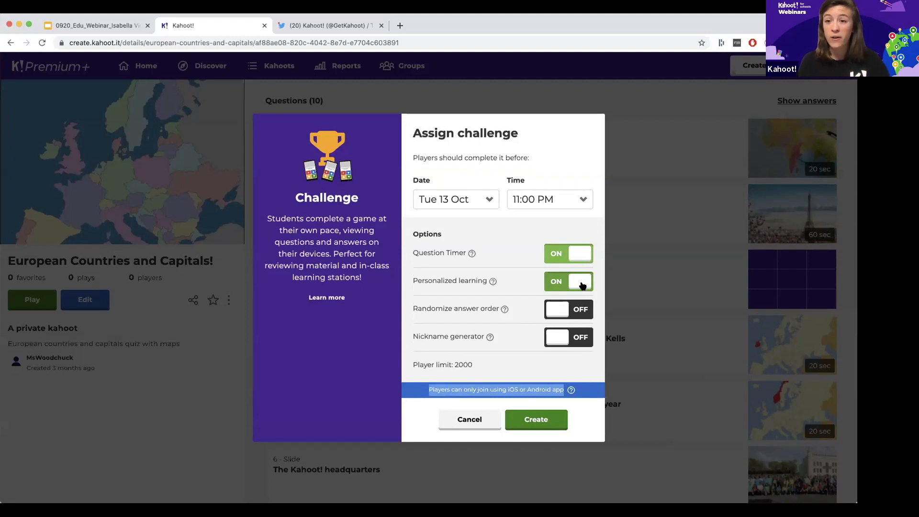
{"action": "left_click", "coordinate": [582, 286]}
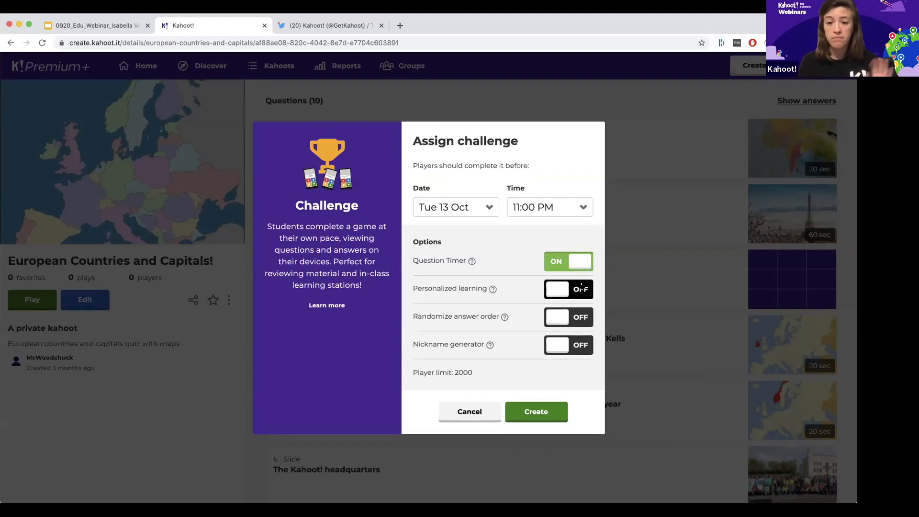
{"action": "mouse_move", "coordinate": [504, 320]}
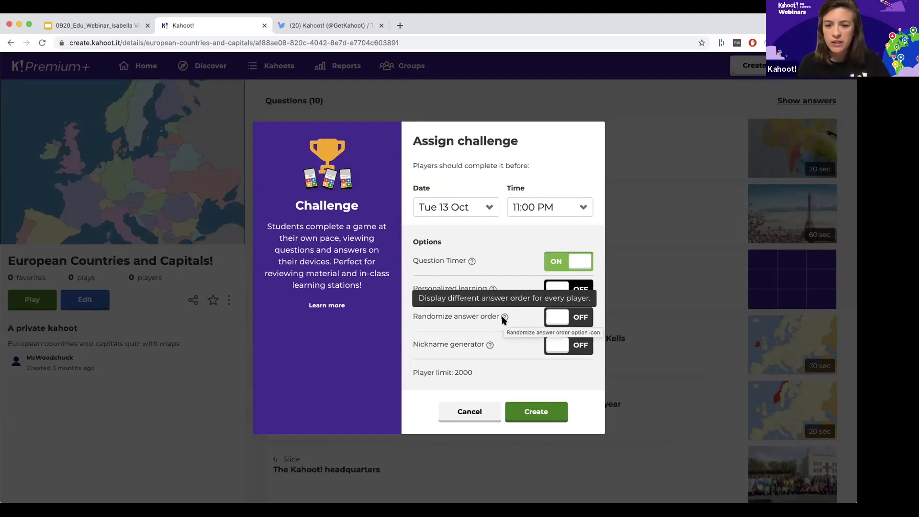
{"action": "mouse_move", "coordinate": [492, 348]}
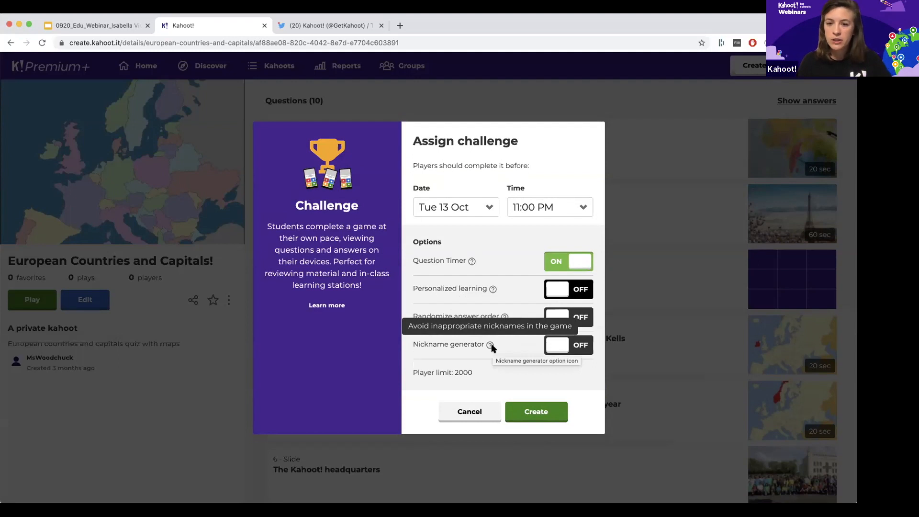
{"action": "left_click", "coordinate": [565, 346]}
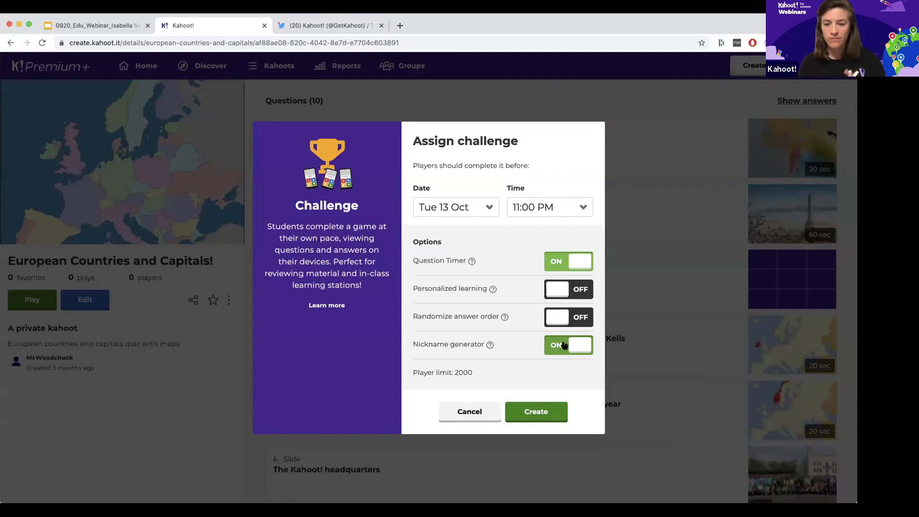
{"action": "left_click", "coordinate": [578, 355]}
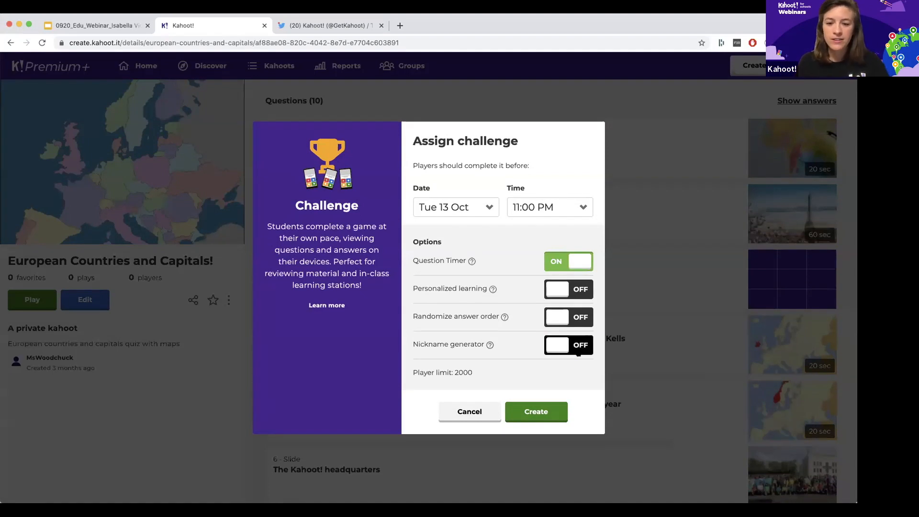
- Create the assigned challenge for "European Countries and Capitals!"
{"action": "left_click", "coordinate": [517, 413]}
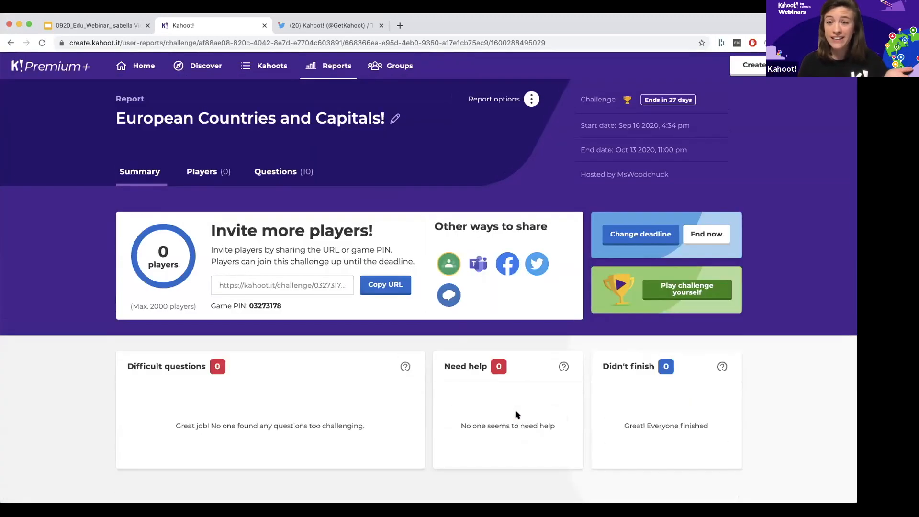
- Examine the challenge's invitation URL, game PIN and deadline-change settings without altering the deadline
{"action": "left_click", "coordinate": [250, 287]}
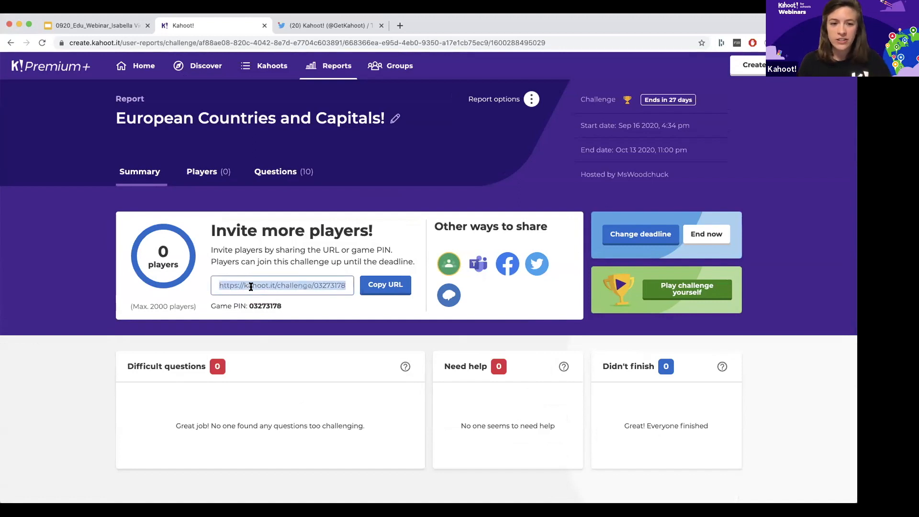
{"action": "left_click", "coordinate": [249, 287]}
{"action": "triple_click", "coordinate": [250, 287]}
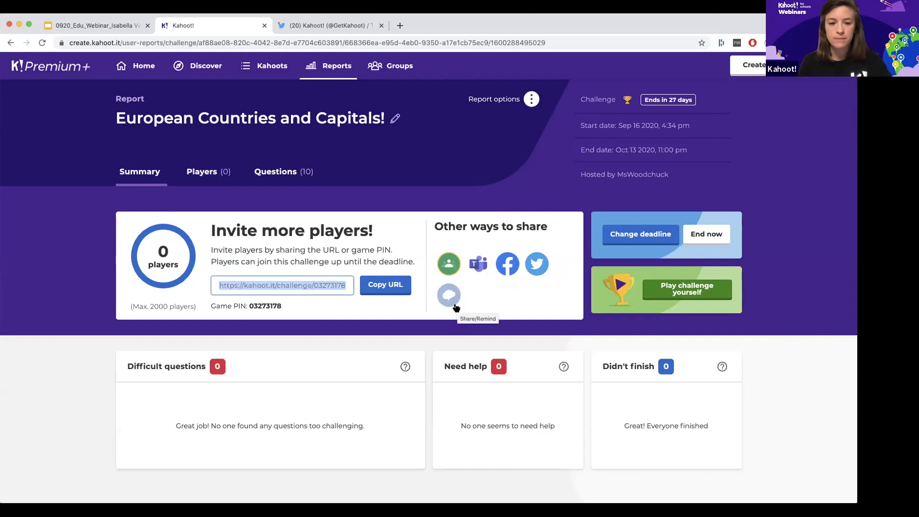
{"action": "left_click_drag", "start_coordinate": [249, 306], "coordinate": [283, 307]}
{"action": "left_click", "coordinate": [280, 308]}
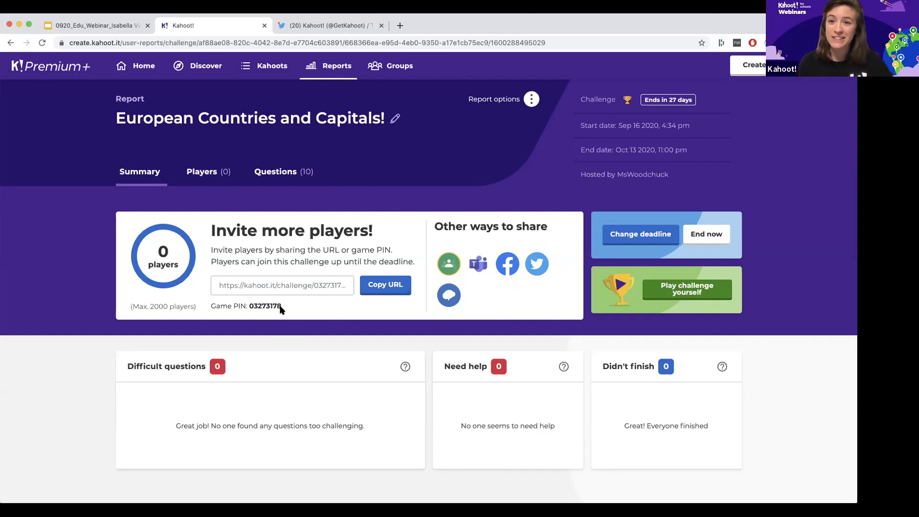
{"action": "left_click_drag", "start_coordinate": [281, 307], "coordinate": [249, 307]}
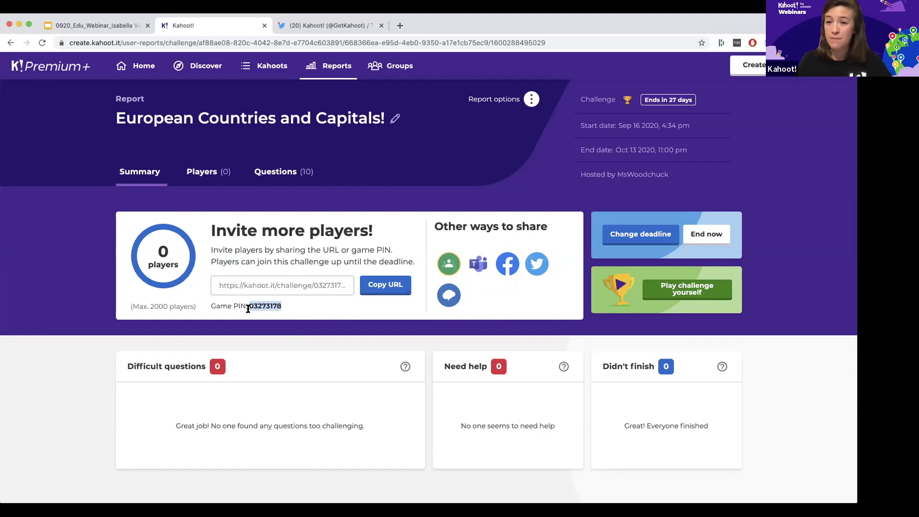
{"action": "left_click", "coordinate": [253, 307]}
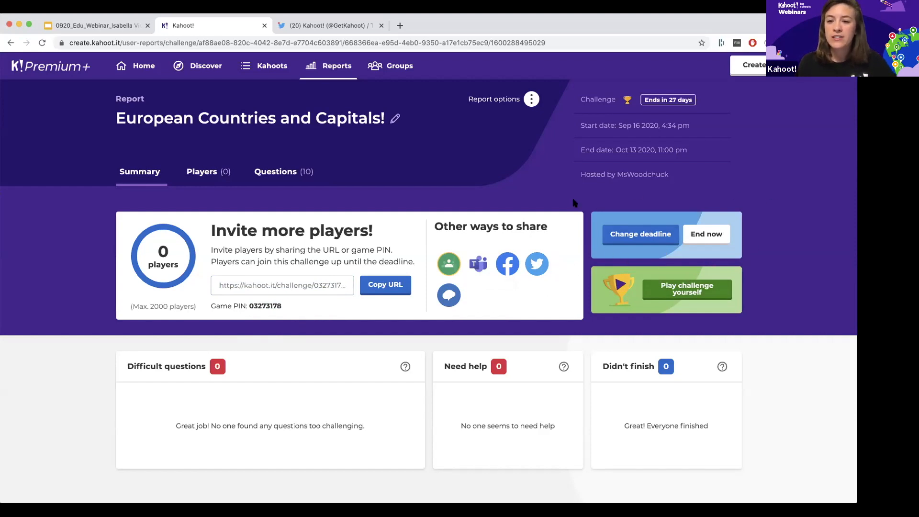
{"action": "left_click", "coordinate": [637, 230]}
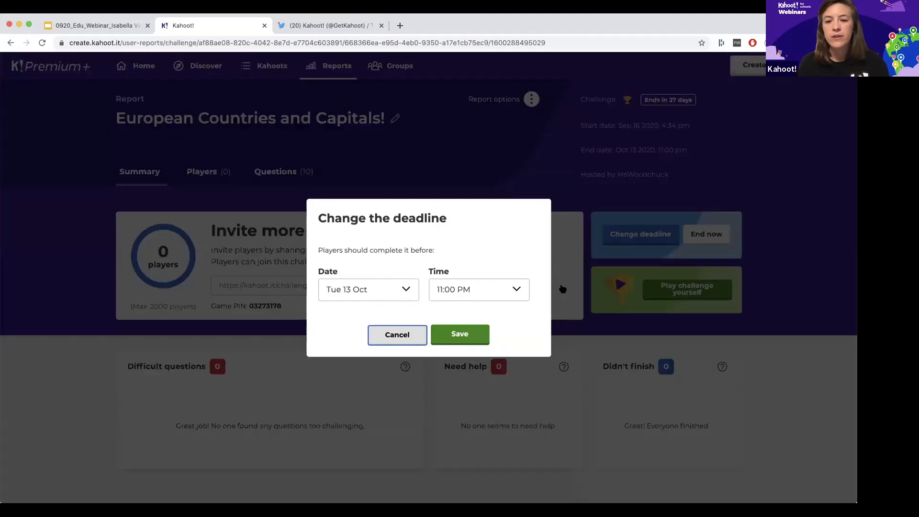
{"action": "left_click", "coordinate": [409, 336]}
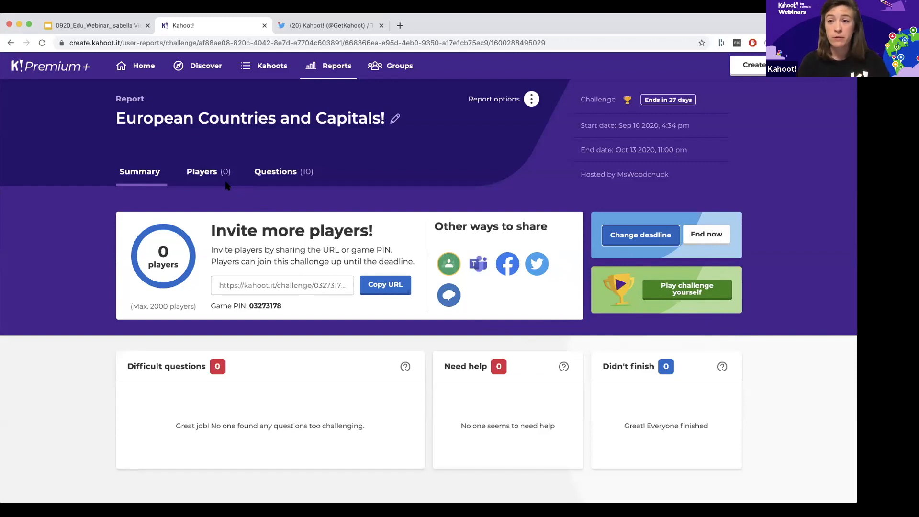
- Launch "European Countries and Capitals!" as a live game from the kahoots library and review its game options
{"action": "left_click", "coordinate": [283, 76]}
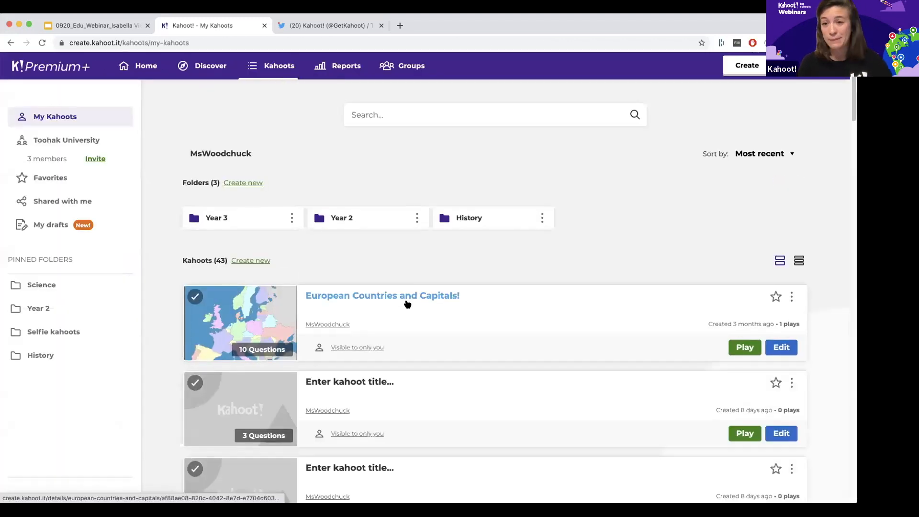
{"action": "left_click", "coordinate": [742, 348]}
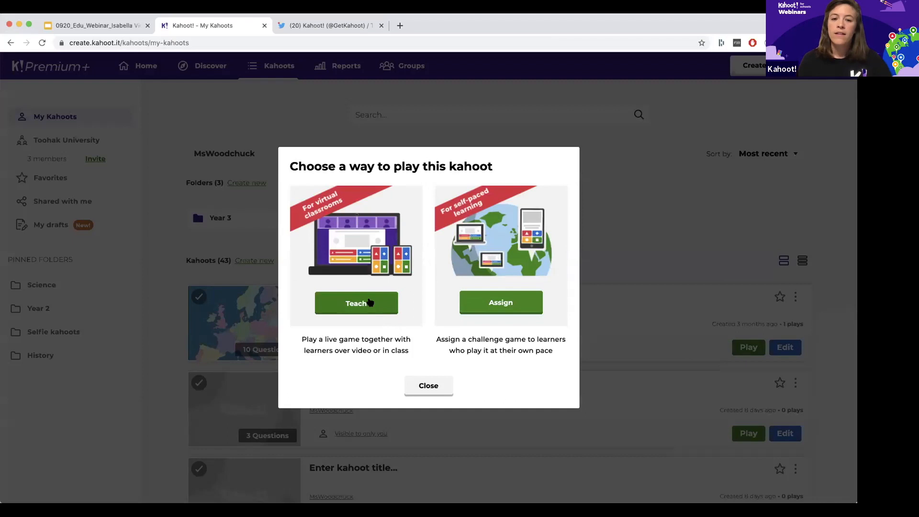
{"action": "left_click", "coordinate": [370, 301]}
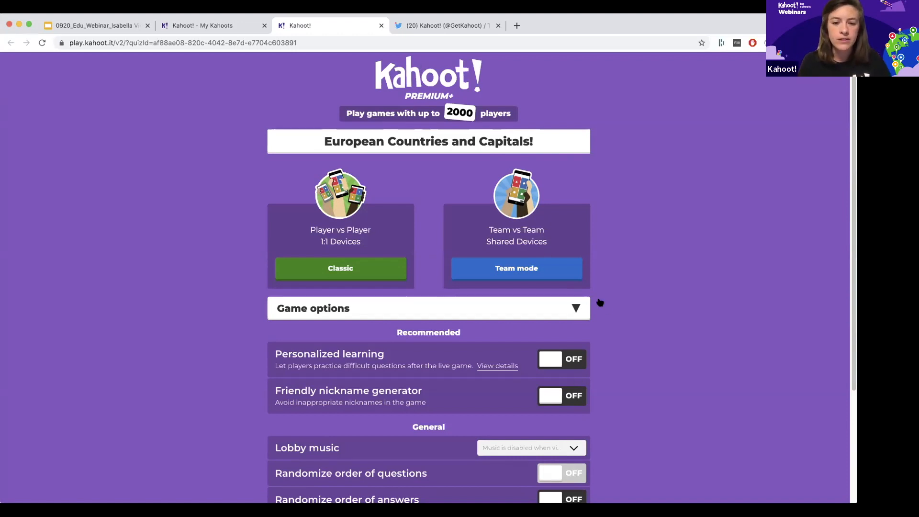
{"action": "scroll", "coordinate": [610, 361], "scroll_direction": "down", "scroll_amount": 3}
{"action": "scroll", "coordinate": [610, 362], "scroll_direction": "down", "scroll_amount": 1}
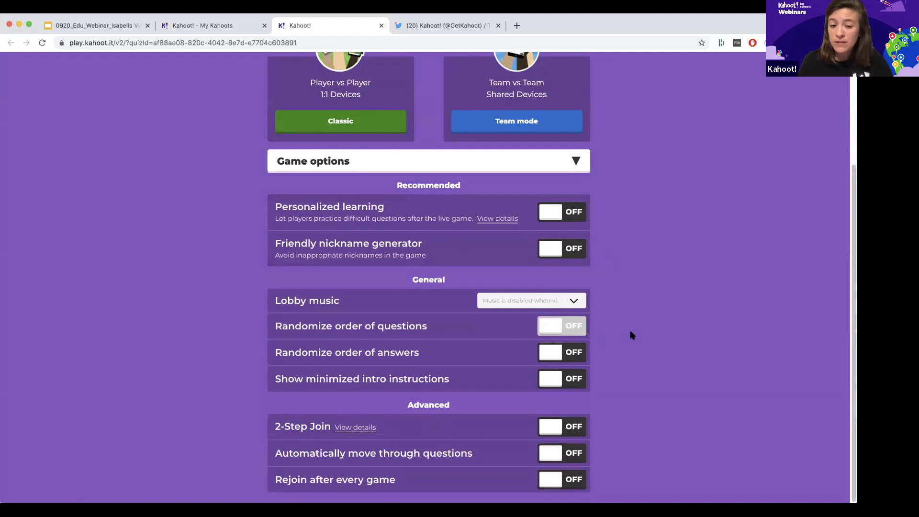
- Start the "European Countries and Capitals!" live game in Classic player-versus-player mode
{"action": "scroll", "coordinate": [630, 335], "scroll_direction": "up", "scroll_amount": 4}
{"action": "left_click", "coordinate": [352, 266]}
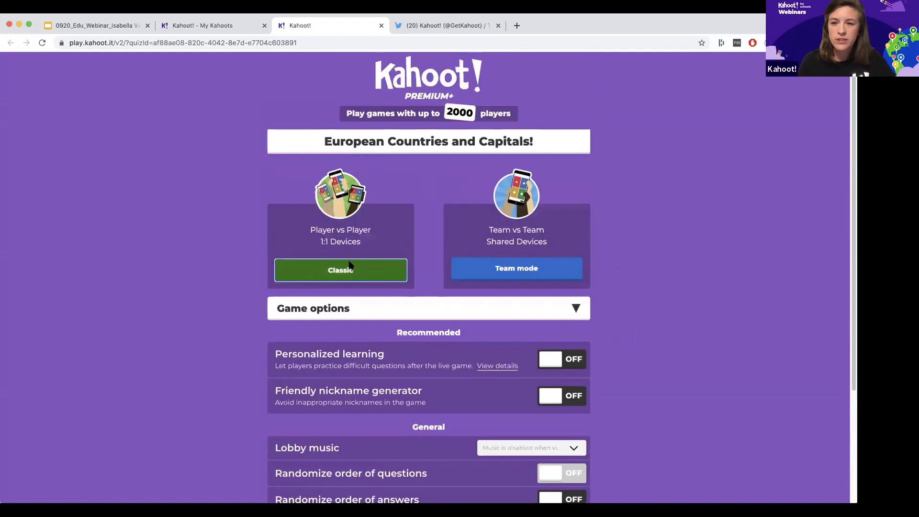
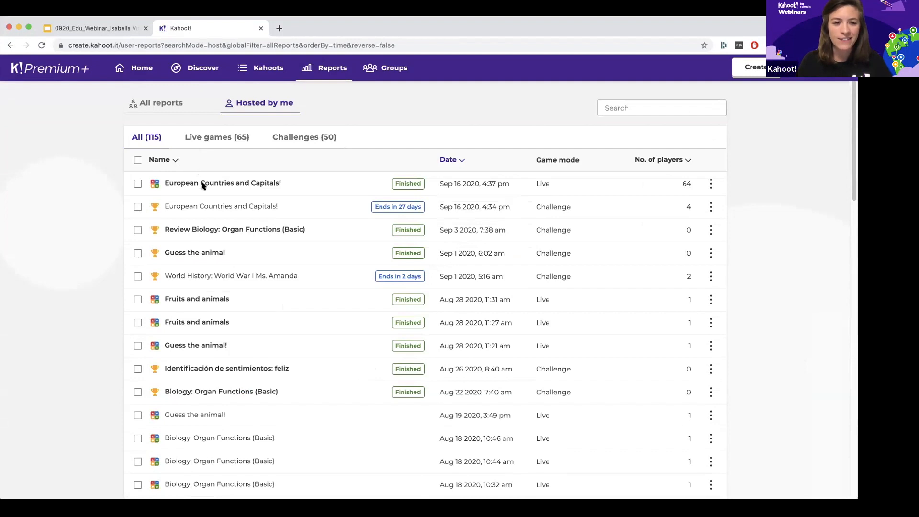
- Open the report of the live "European Countries and Capitals!" game and examine the top-ranked player's answer to each question
{"action": "left_click", "coordinate": [201, 185]}
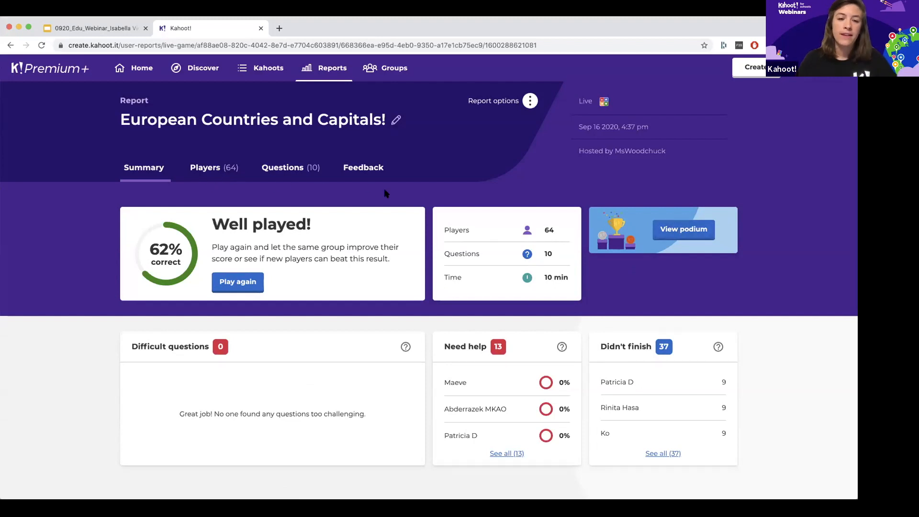
{"action": "left_click", "coordinate": [208, 178]}
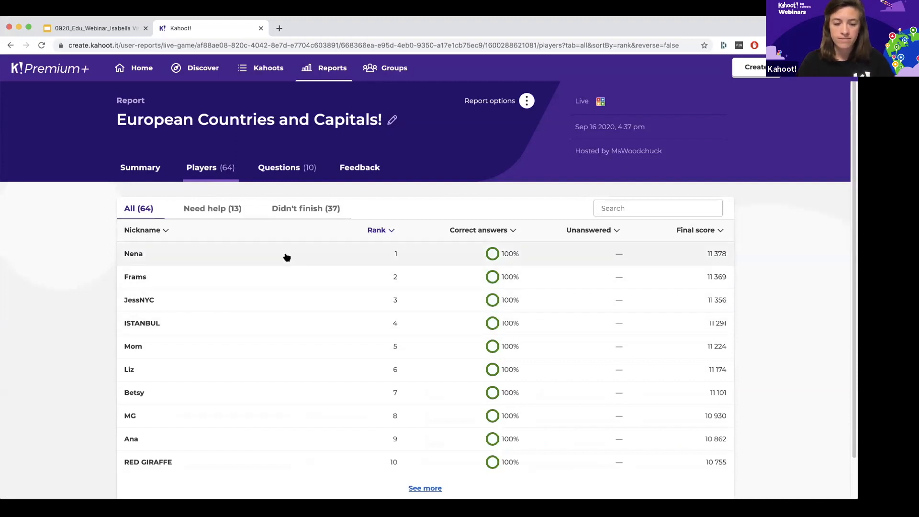
{"action": "left_click", "coordinate": [131, 259]}
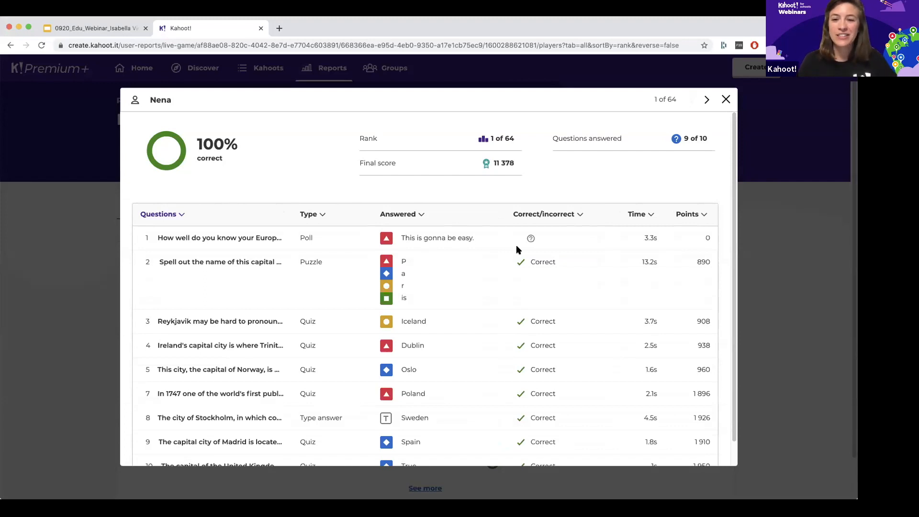
{"action": "scroll", "coordinate": [443, 370], "scroll_direction": "down", "scroll_amount": 1}
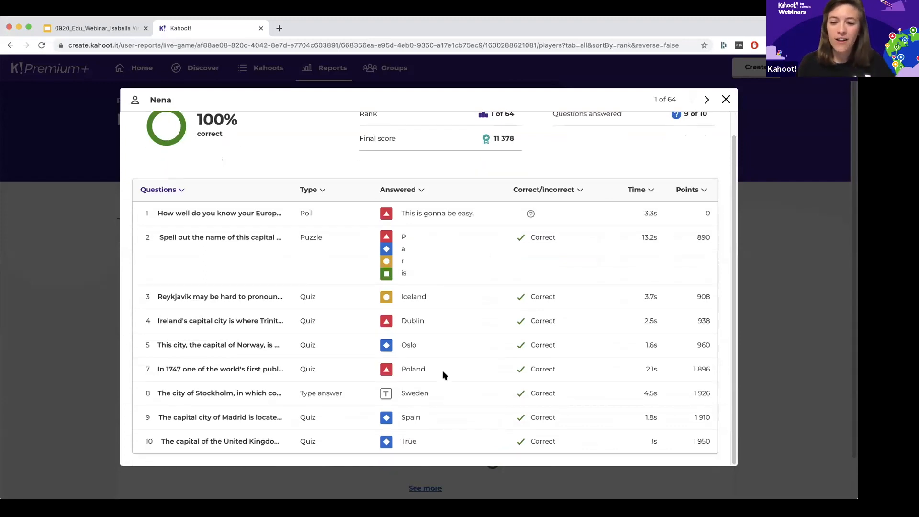
{"action": "scroll", "coordinate": [620, 244], "scroll_direction": "up", "scroll_amount": 1}
{"action": "scroll", "coordinate": [658, 225], "scroll_direction": "down", "scroll_amount": 1}
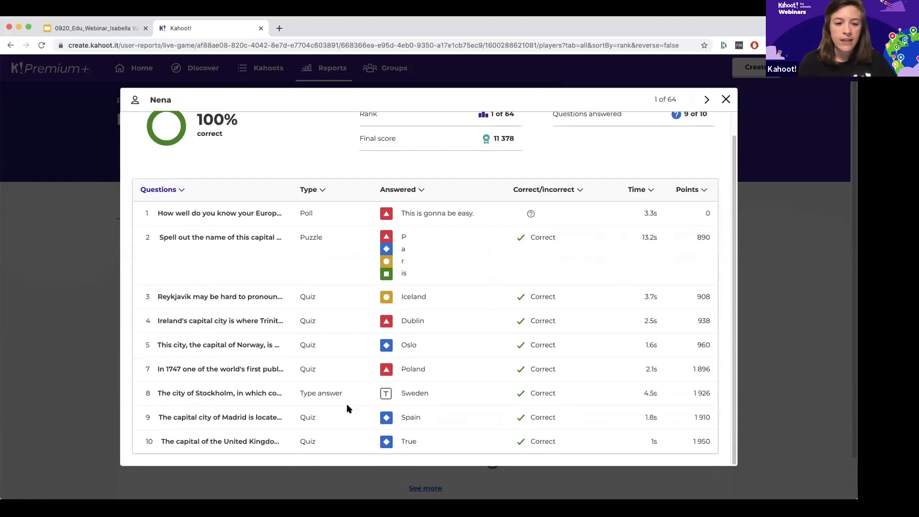
{"action": "left_click_drag", "start_coordinate": [424, 393], "coordinate": [402, 397]}
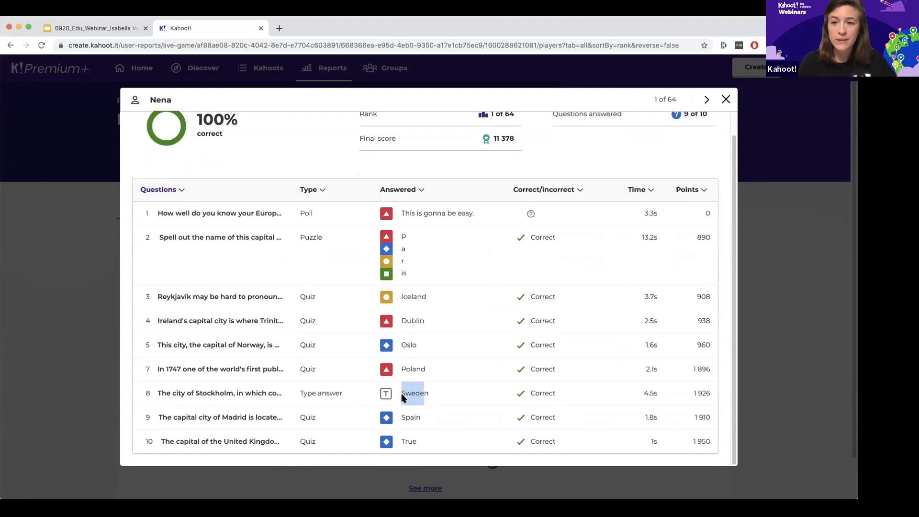
{"action": "scroll", "coordinate": [439, 378], "scroll_direction": "up", "scroll_amount": 1}
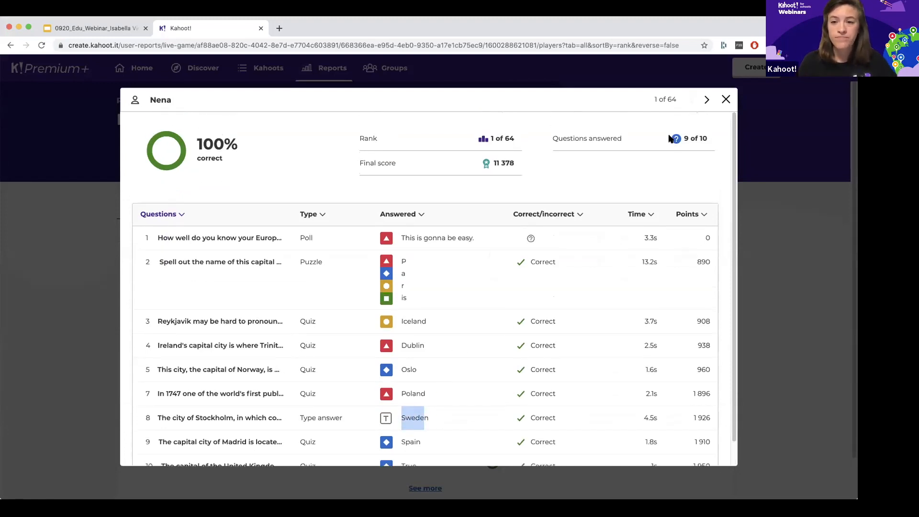
{"action": "left_click", "coordinate": [726, 99]}
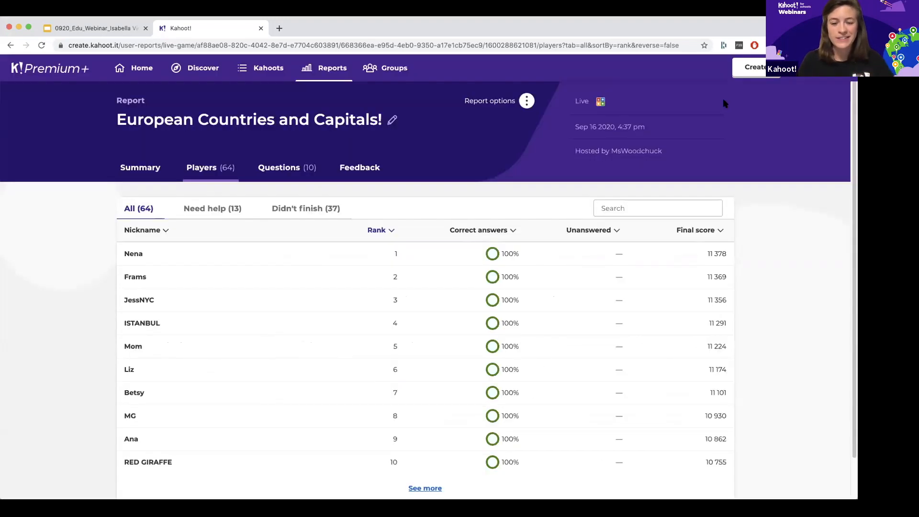
- Review the report's lists of players who need help or didn't finish, along with its question results and feedback
{"action": "left_click", "coordinate": [213, 210]}
{"action": "left_click", "coordinate": [305, 214]}
{"action": "left_click", "coordinate": [287, 168]}
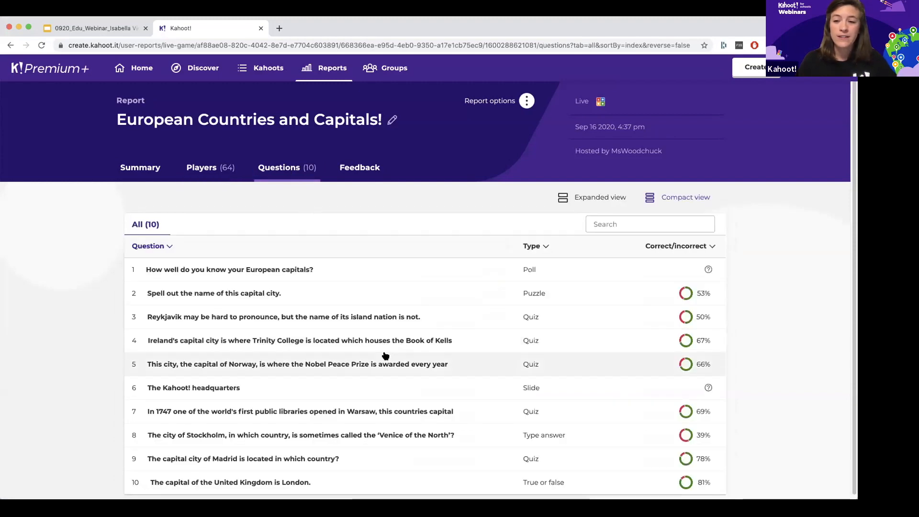
{"action": "scroll", "coordinate": [384, 355], "scroll_direction": "down", "scroll_amount": 1}
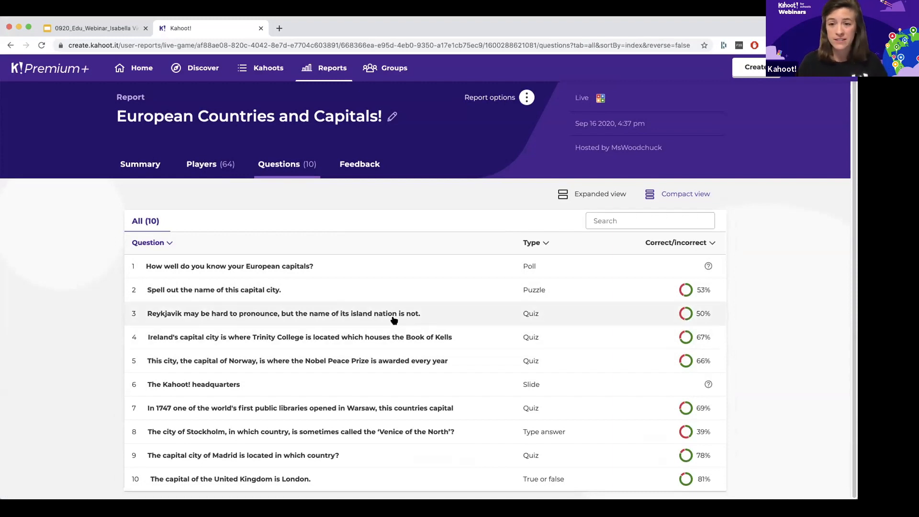
{"action": "left_click", "coordinate": [353, 166]}
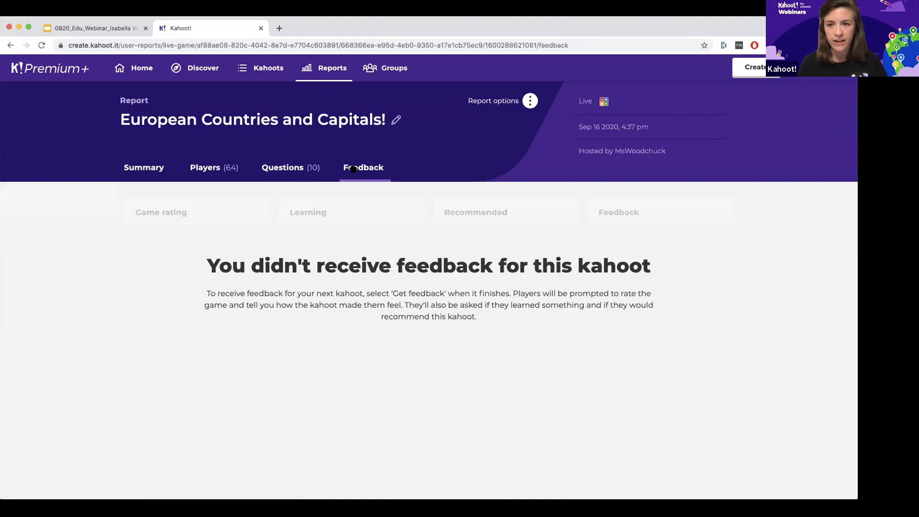
- Compare the compact and expanded views of the report's question results, ending on the expanded view
{"action": "left_click", "coordinate": [285, 175]}
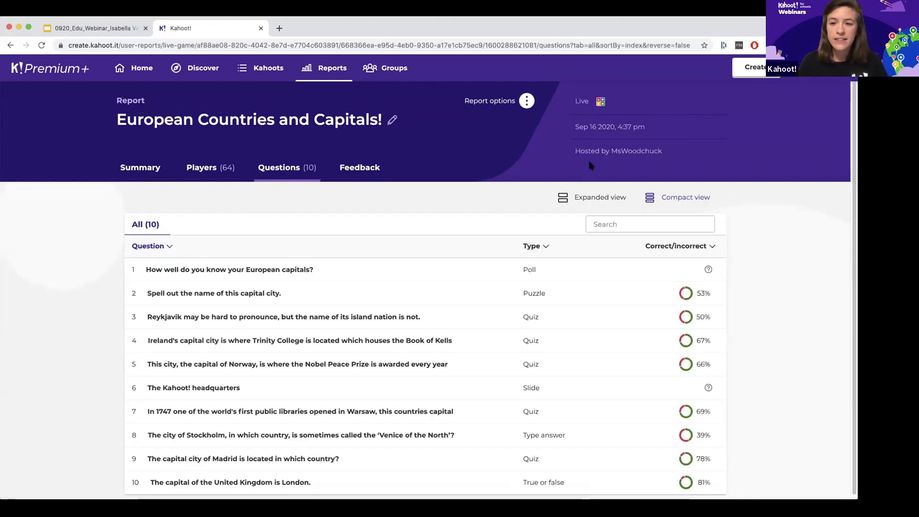
{"action": "left_click", "coordinate": [580, 197]}
{"action": "left_click", "coordinate": [682, 203]}
{"action": "left_click", "coordinate": [581, 197]}
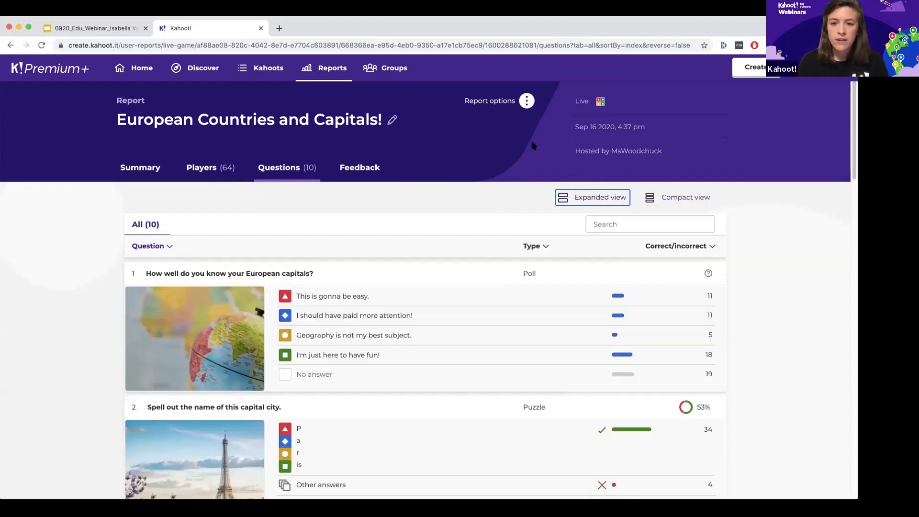
- Return to the report summary and examine the available report options, such as downloading or printing
{"action": "left_click", "coordinate": [129, 172]}
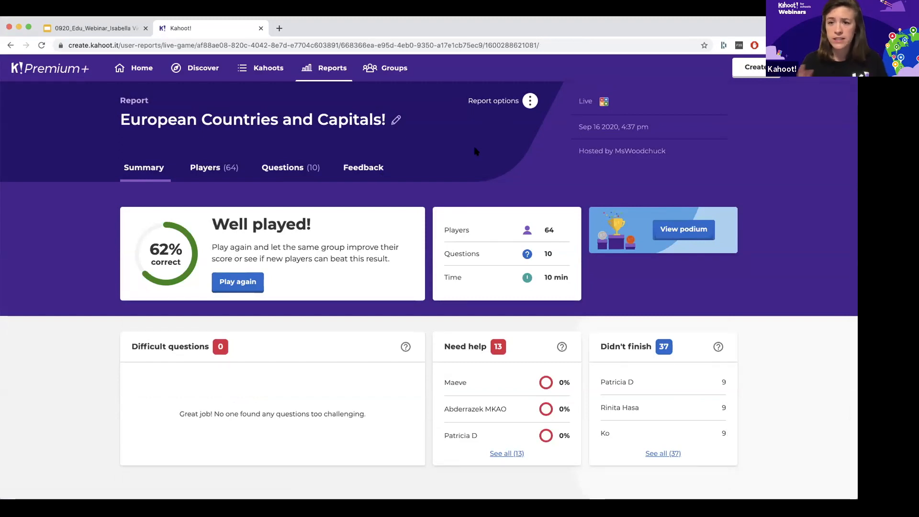
{"action": "left_click", "coordinate": [530, 103]}
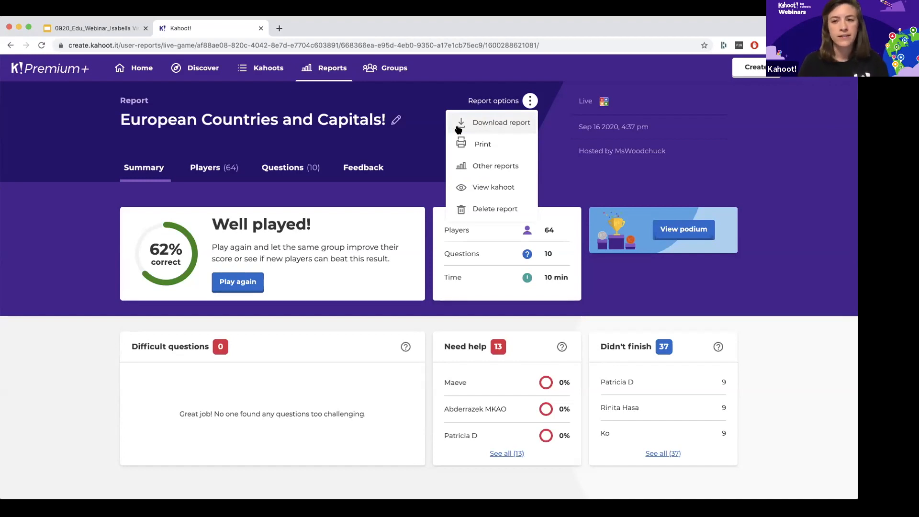
{"action": "left_click", "coordinate": [553, 103]}
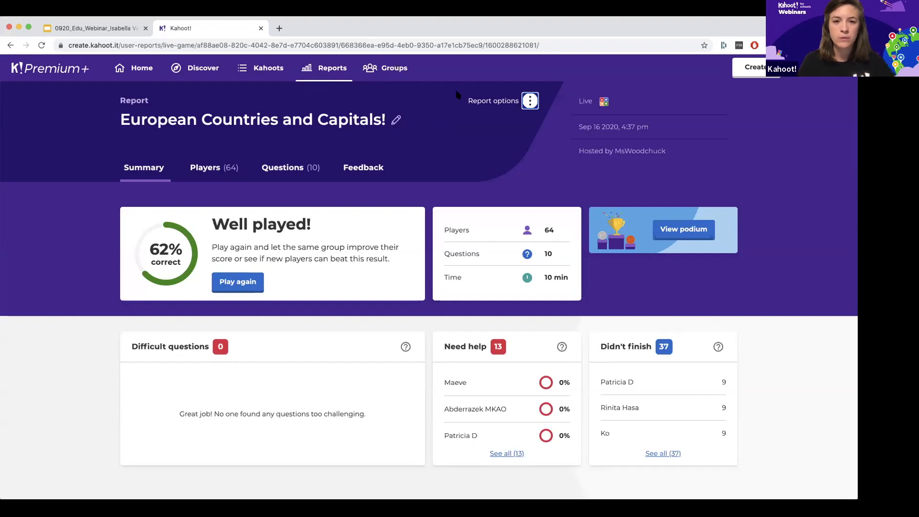
- Open the groups overview and view the group creation form without creating a group
{"action": "left_click", "coordinate": [386, 76]}
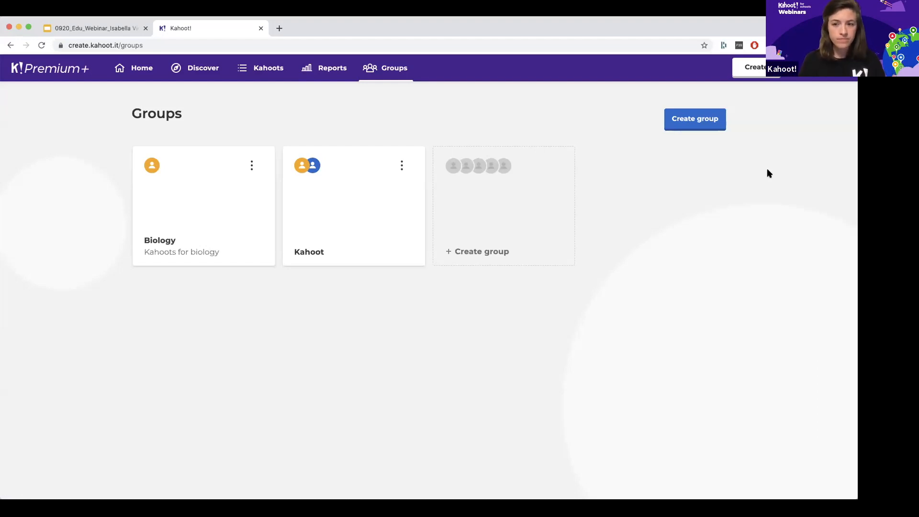
{"action": "left_click", "coordinate": [682, 128]}
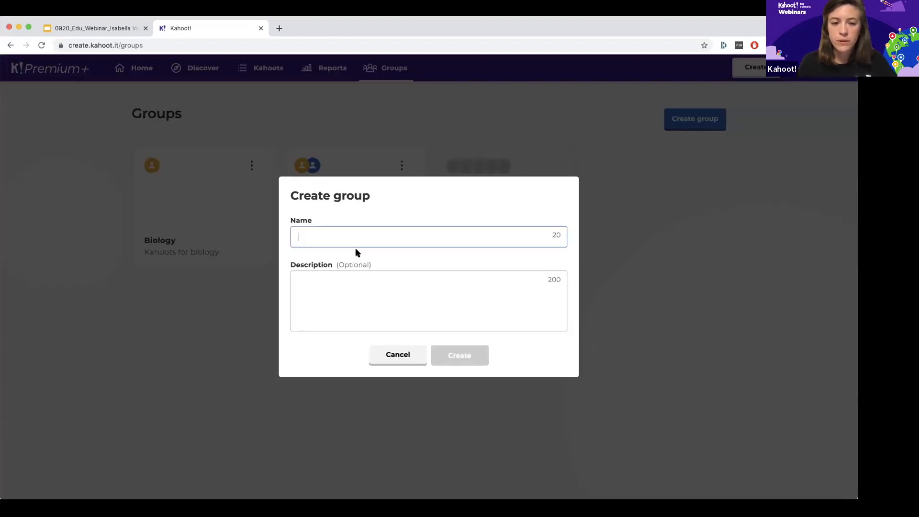
{"action": "left_click", "coordinate": [389, 358]}
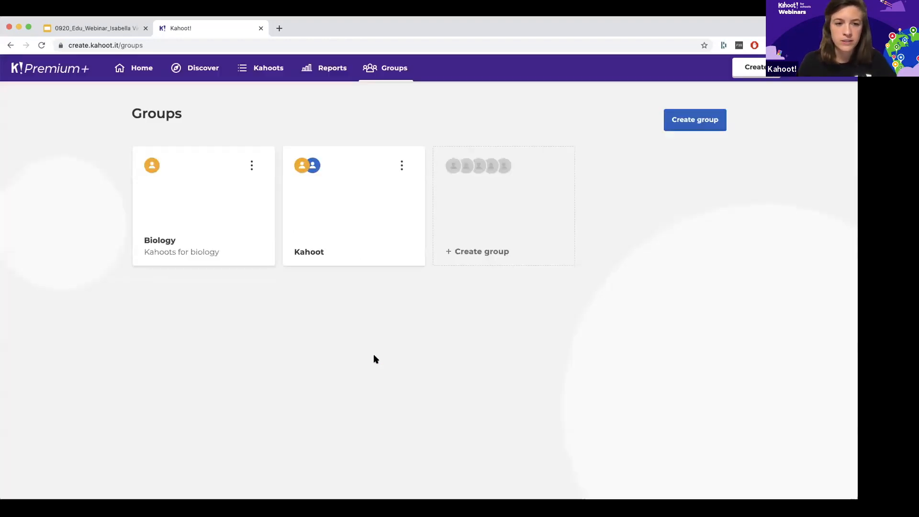
- Add the kahoot "Review Biology: Organ Functions (Basic)" to the Biology group's shared content
{"action": "left_click", "coordinate": [161, 238]}
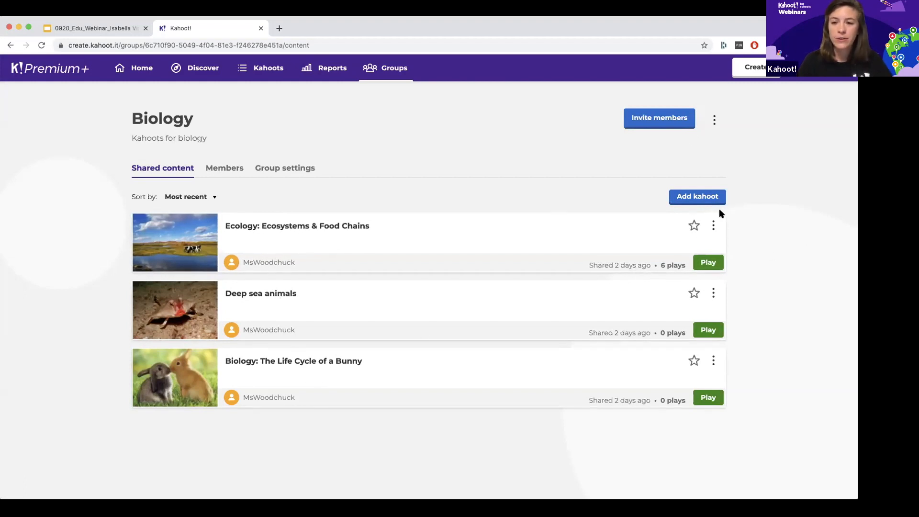
{"action": "left_click", "coordinate": [708, 198]}
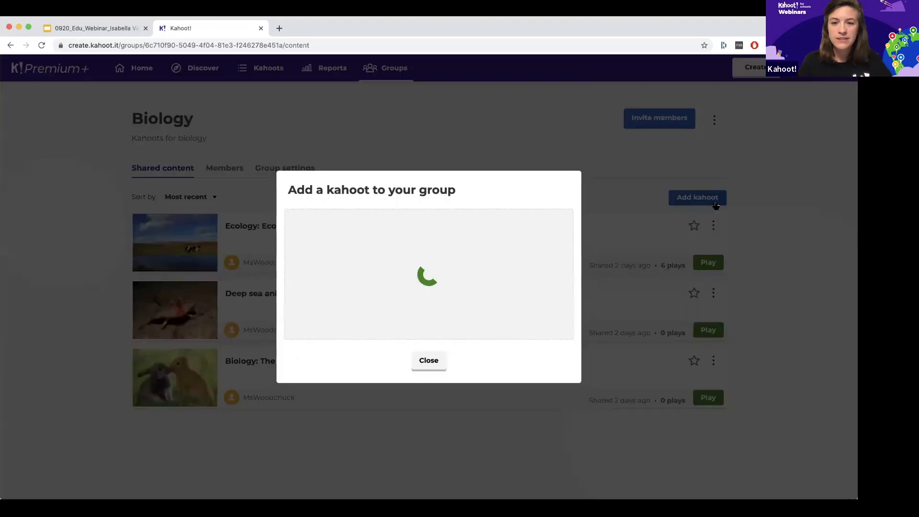
{"action": "scroll", "coordinate": [436, 290], "scroll_direction": "down", "scroll_amount": 10}
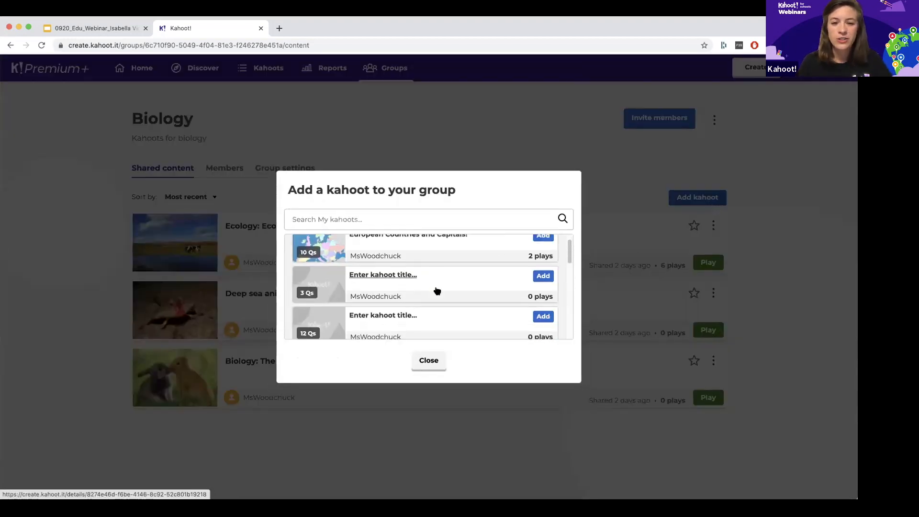
{"action": "scroll", "coordinate": [435, 290], "scroll_direction": "up", "scroll_amount": 4}
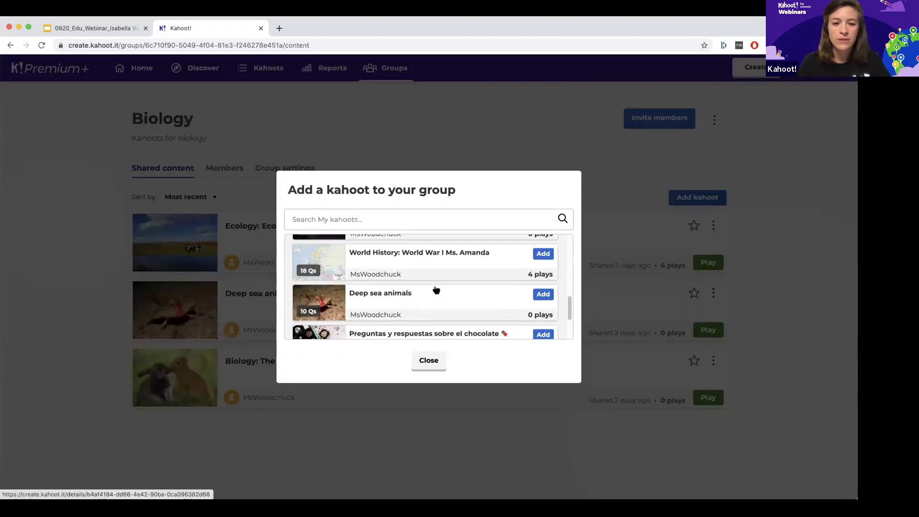
{"action": "scroll", "coordinate": [436, 288], "scroll_direction": "down", "scroll_amount": 3}
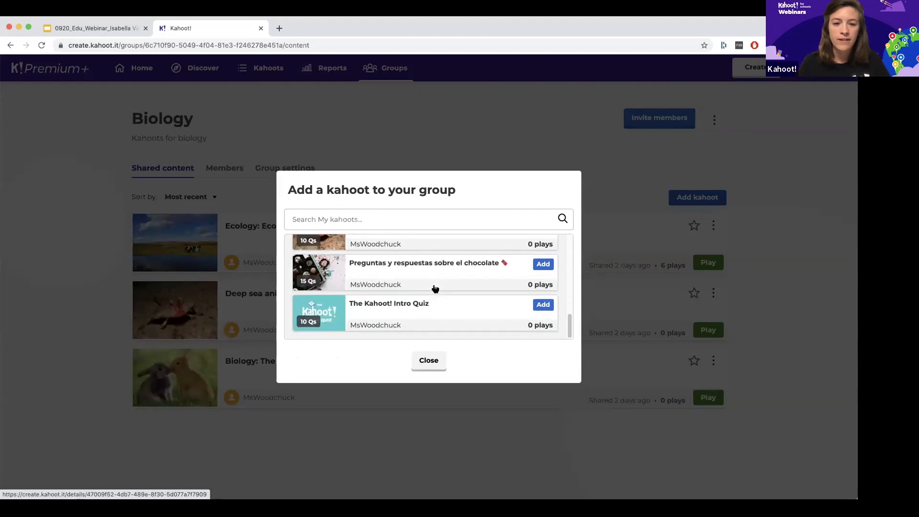
{"action": "scroll", "coordinate": [436, 290], "scroll_direction": "up", "scroll_amount": 2}
{"action": "scroll", "coordinate": [436, 290], "scroll_direction": "up", "scroll_amount": 5}
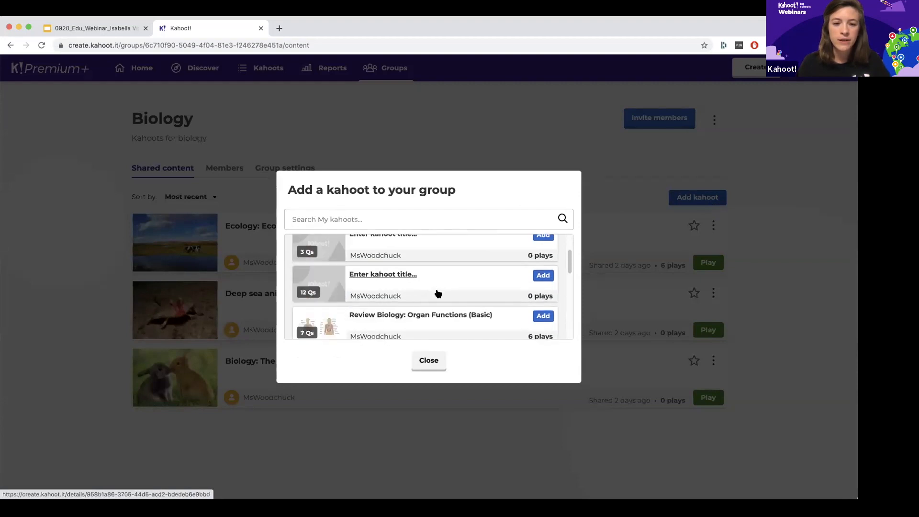
{"action": "left_click", "coordinate": [542, 300]}
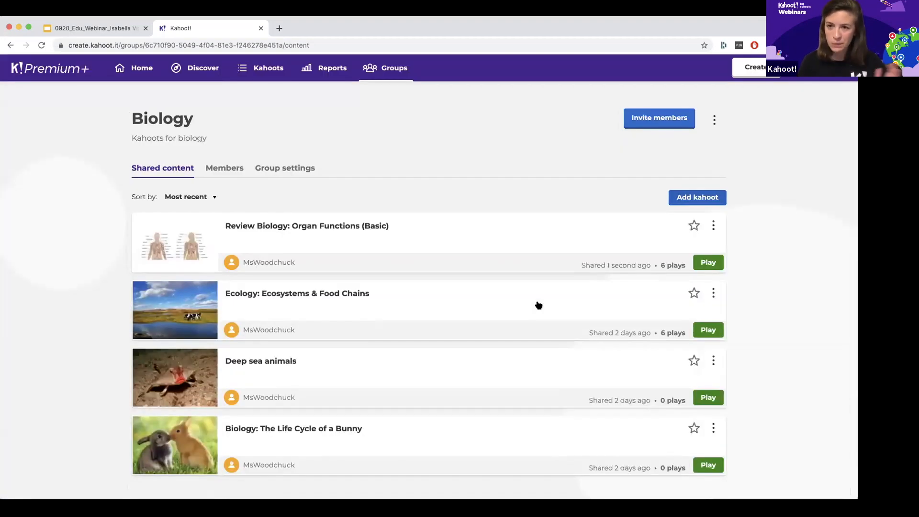
- Examine the Biology group's member list, group settings and member invitation form without inviting anyone
{"action": "left_click", "coordinate": [220, 167]}
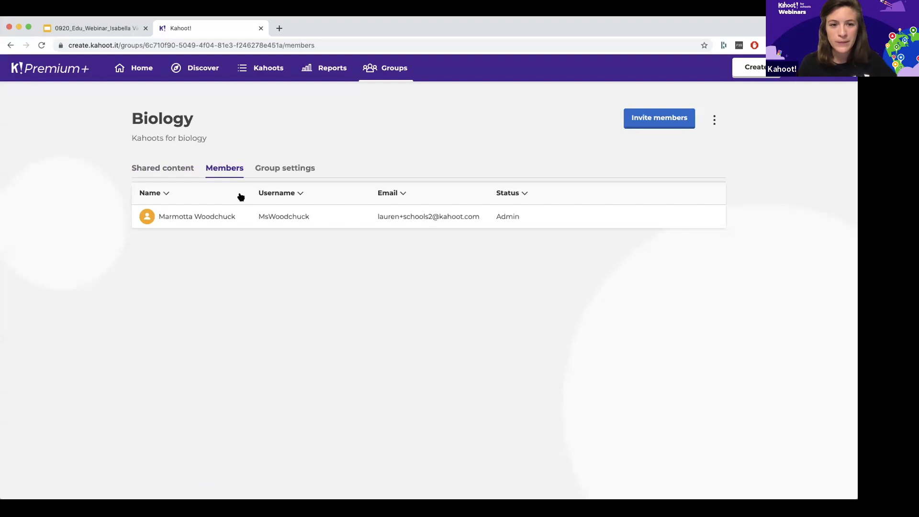
{"action": "left_click", "coordinate": [273, 167]}
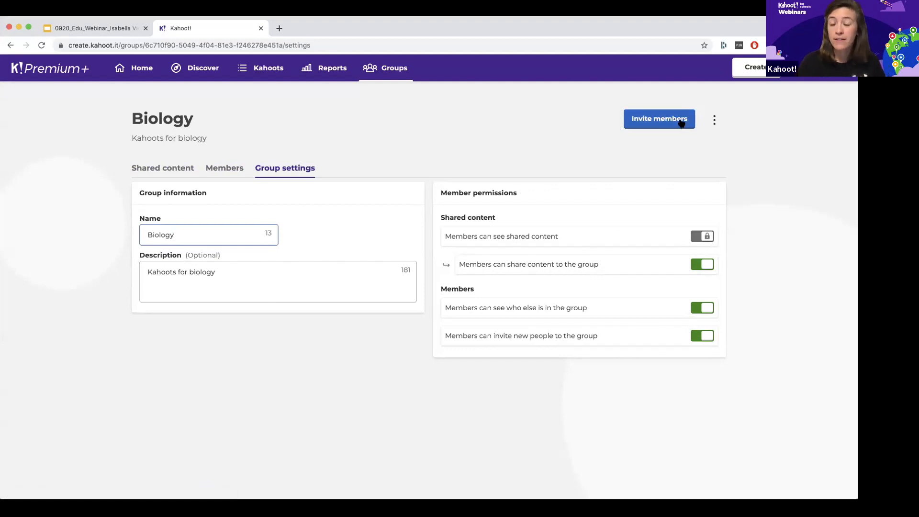
{"action": "left_click", "coordinate": [629, 127]}
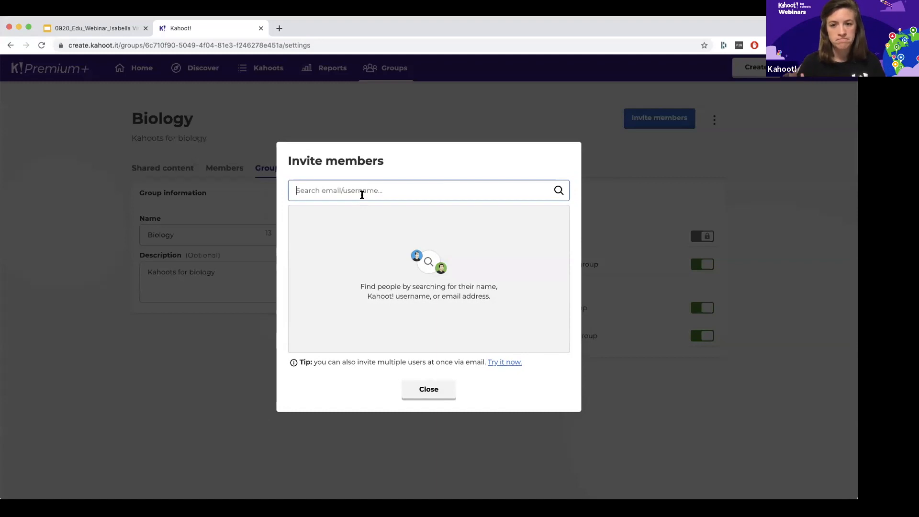
{"action": "left_click", "coordinate": [439, 397]}
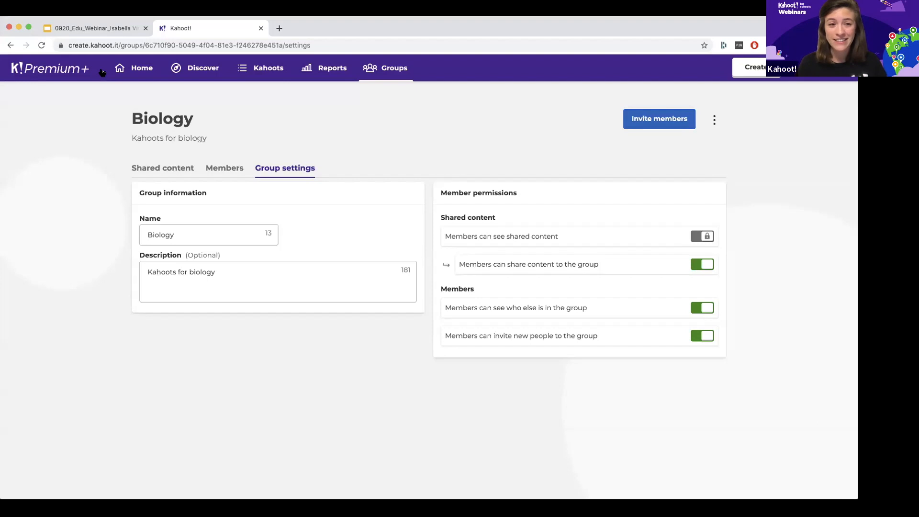
- Return to the kahoots library and dismiss the "Challenge in progress" dialog without creating a new challenge
{"action": "left_click", "coordinate": [110, 71]}
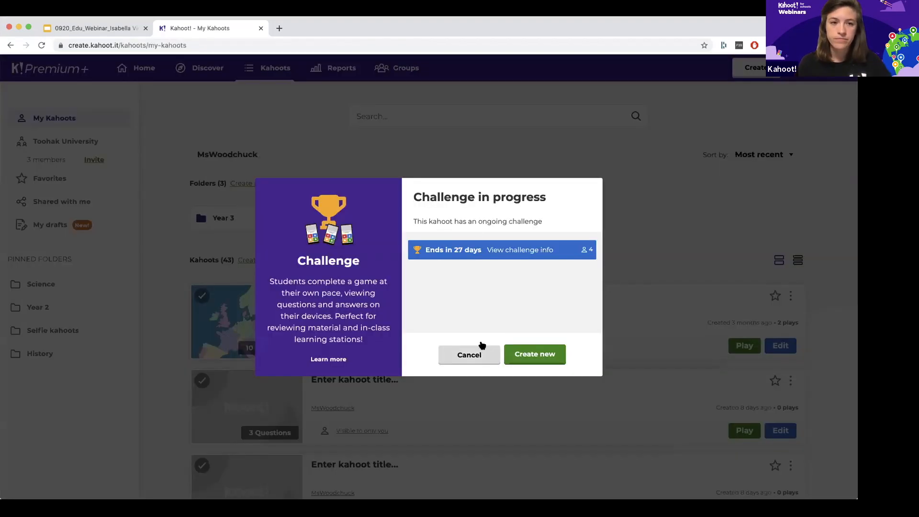
{"action": "left_click", "coordinate": [479, 349]}
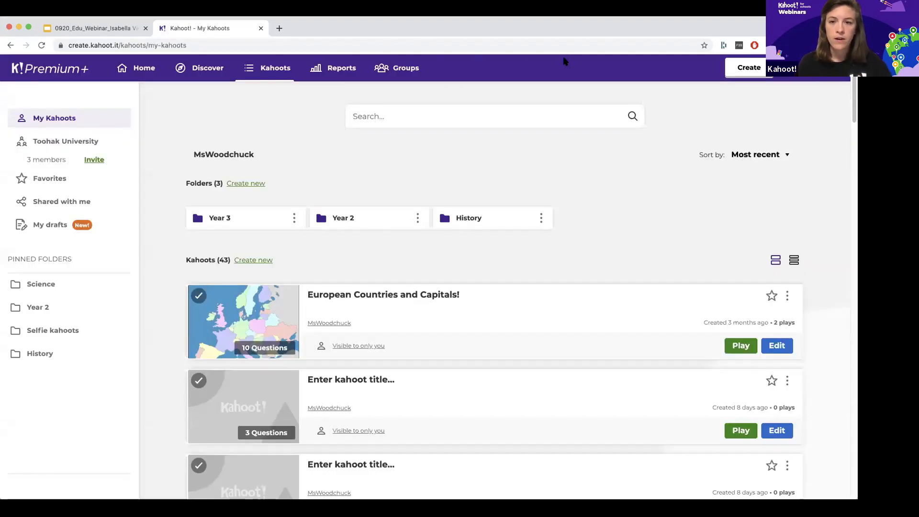